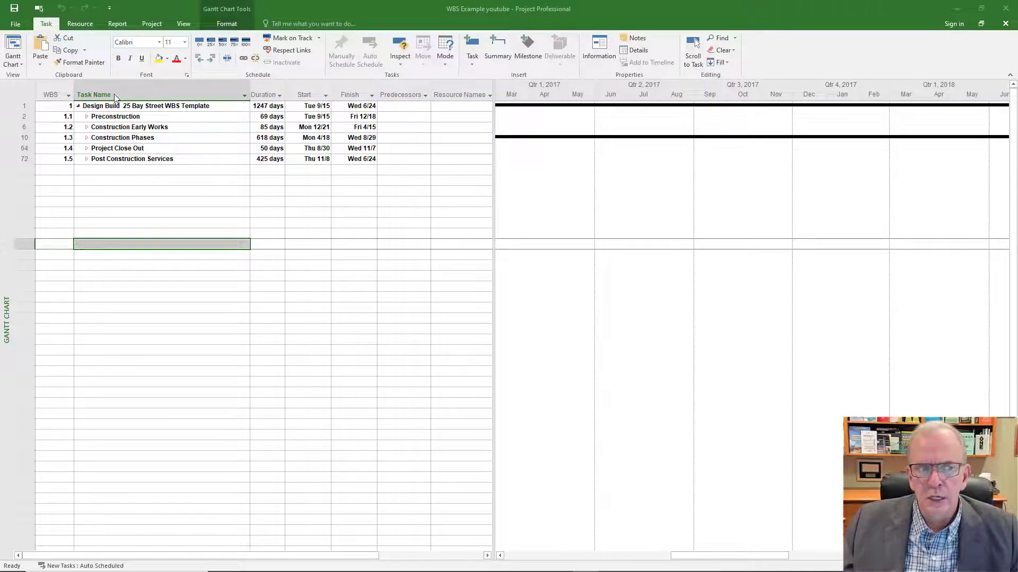
Collapse the project's task list to outline Level 1 and expand it back to Level 2
{"action": "left_click", "coordinate": [183, 25]}
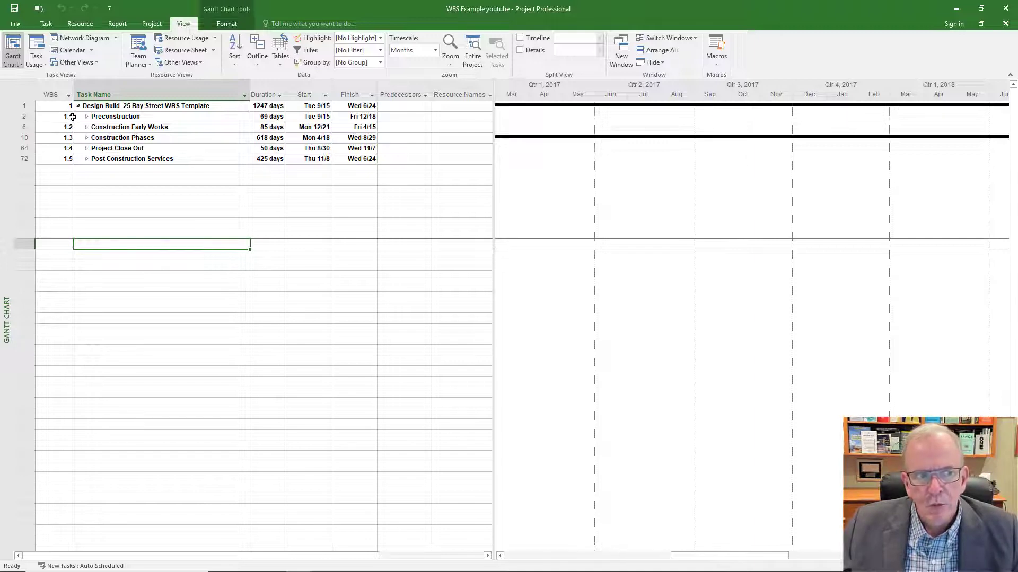
{"action": "left_click", "coordinate": [257, 66]}
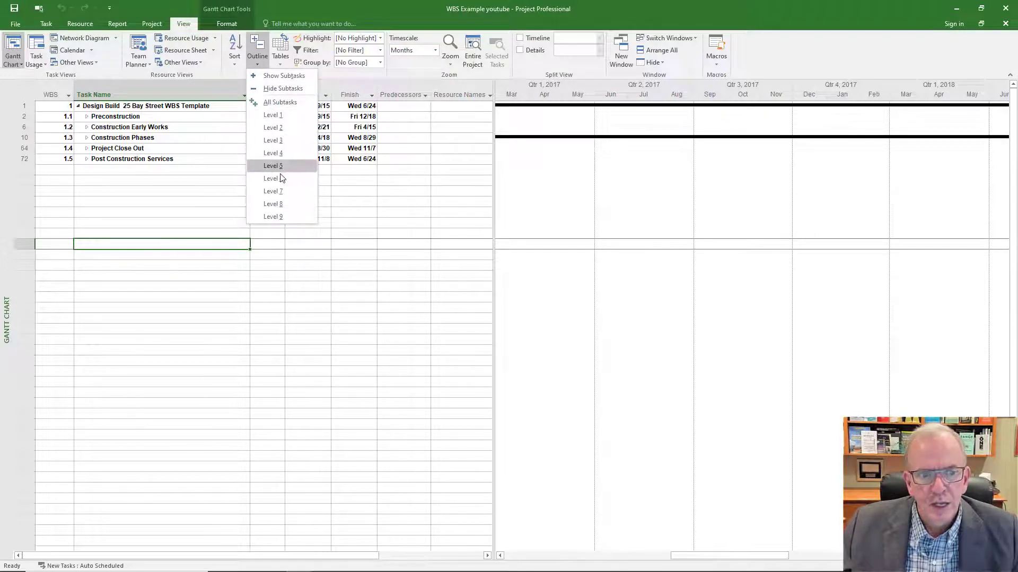
{"action": "left_click", "coordinate": [271, 117]}
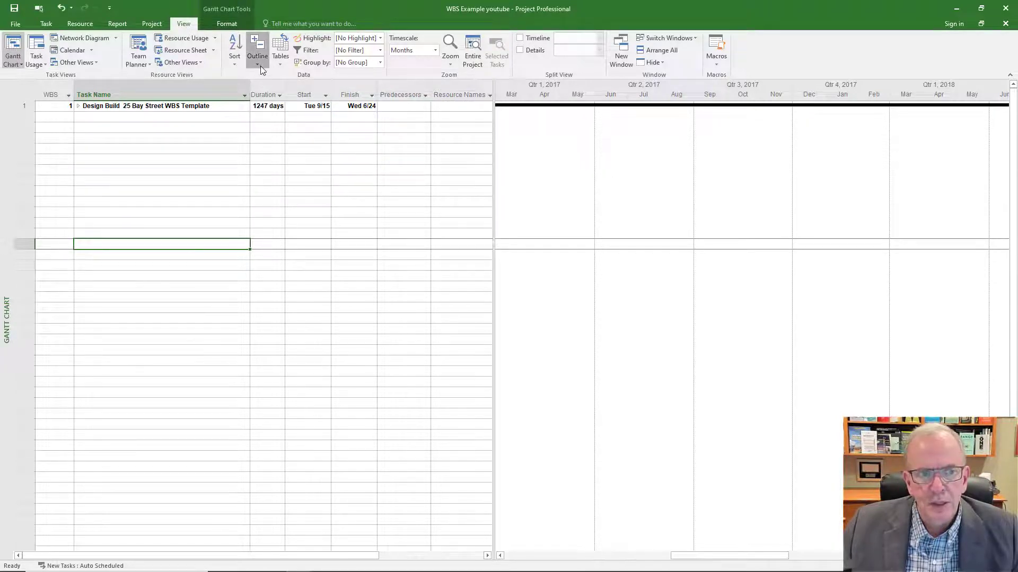
{"action": "left_click", "coordinate": [259, 62]}
{"action": "left_click", "coordinate": [273, 127]}
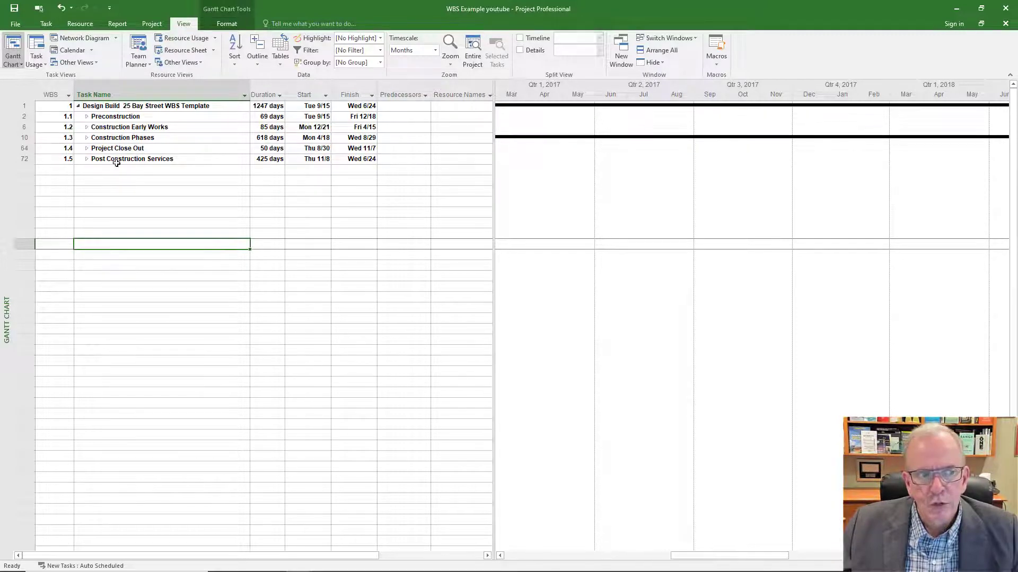
Show the project's tasks down to outline Level 3 and return the list to Level 2
{"action": "left_click", "coordinate": [259, 63]}
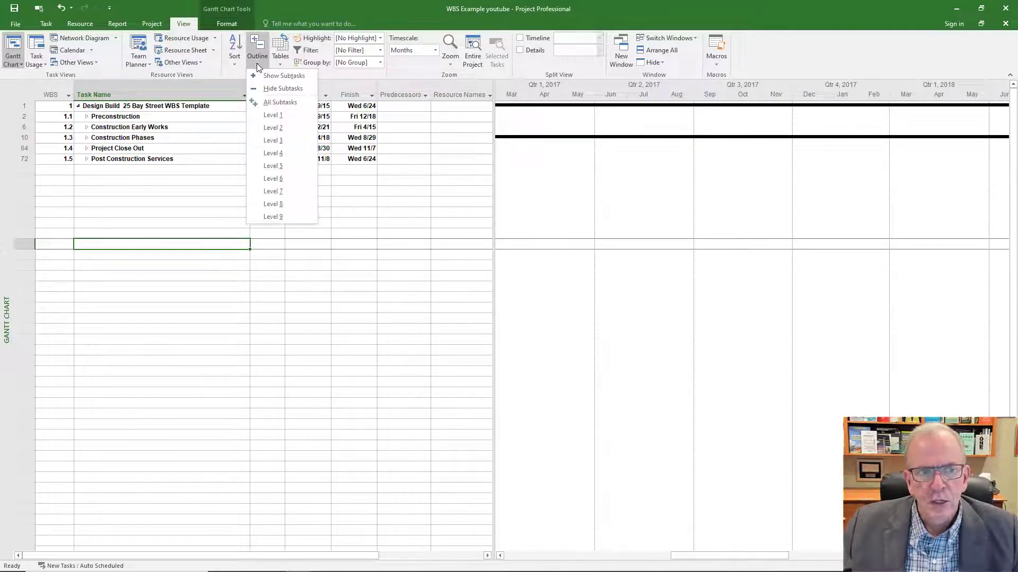
{"action": "left_click", "coordinate": [272, 140]}
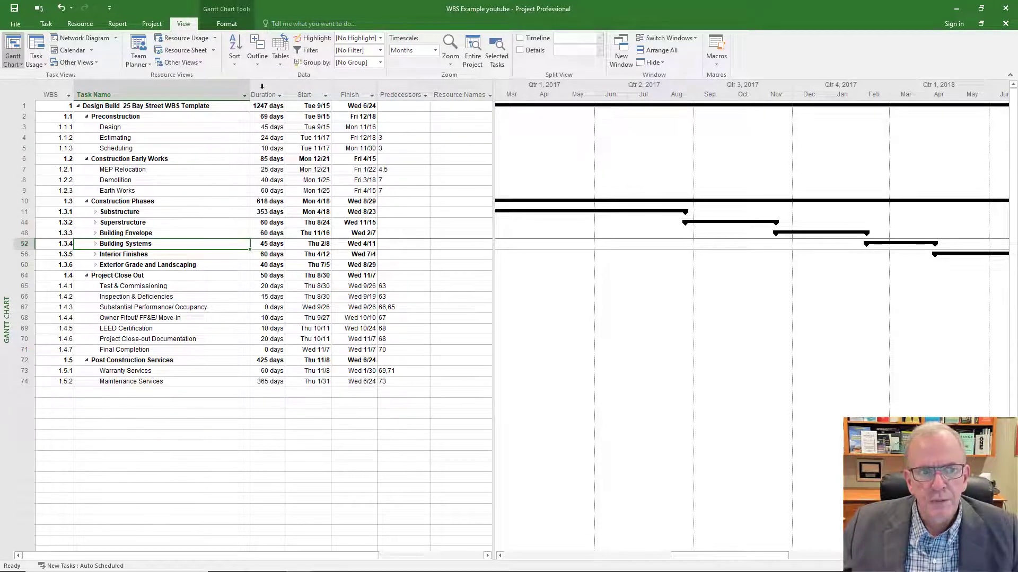
{"action": "left_click", "coordinate": [257, 59]}
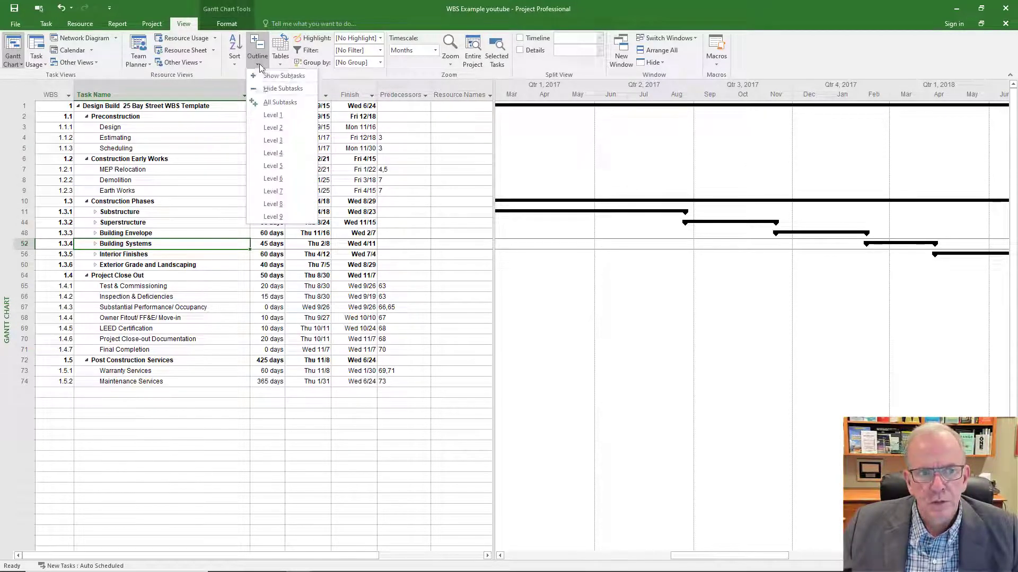
{"action": "left_click", "coordinate": [273, 127]}
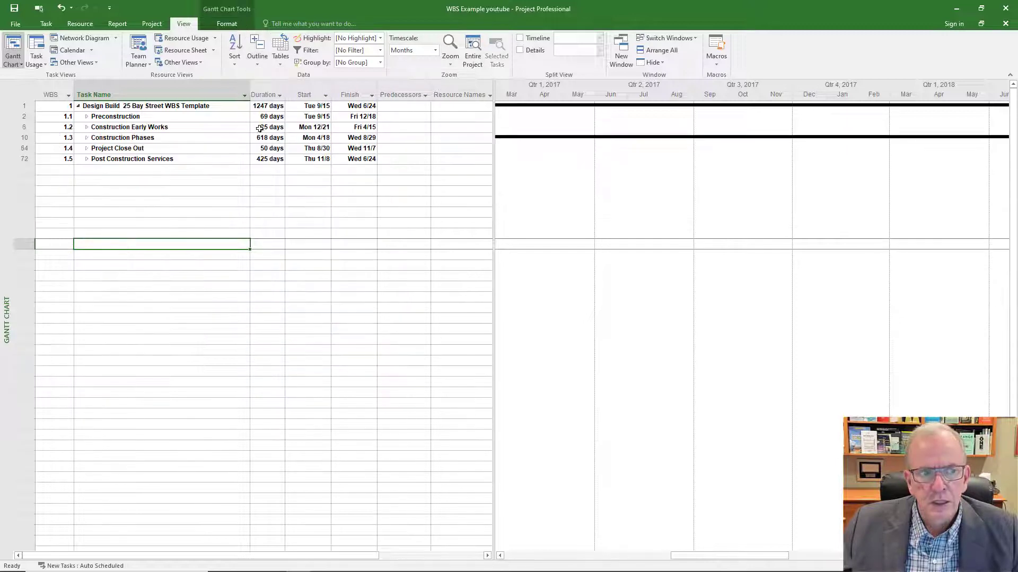
Expand and collapse the Preconstruction phase to check its subtasks, and show the whole outline at Level 3
{"action": "left_click", "coordinate": [86, 117]}
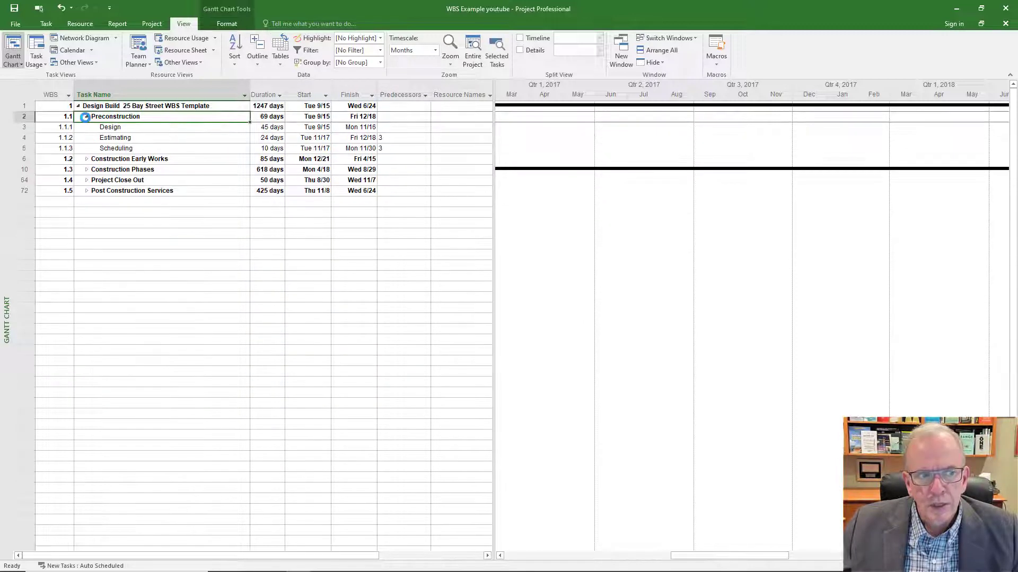
{"action": "left_click", "coordinate": [85, 117]}
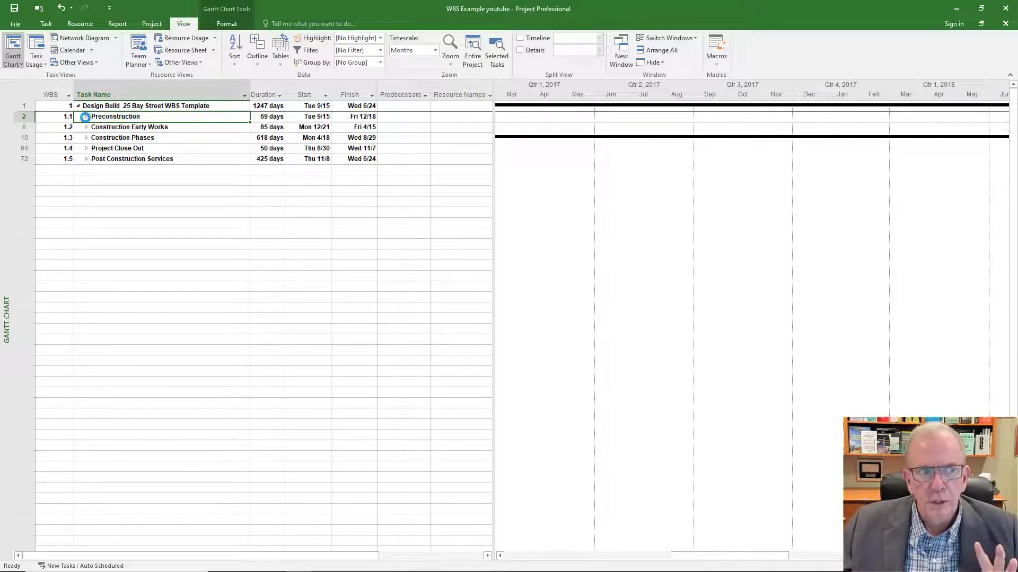
{"action": "left_click", "coordinate": [259, 65]}
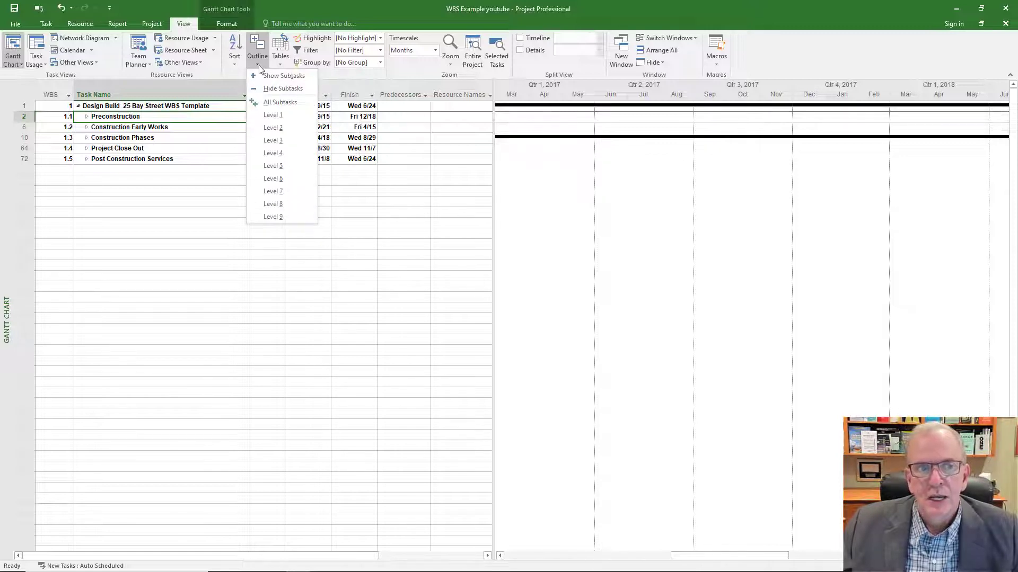
{"action": "left_click", "coordinate": [273, 140]}
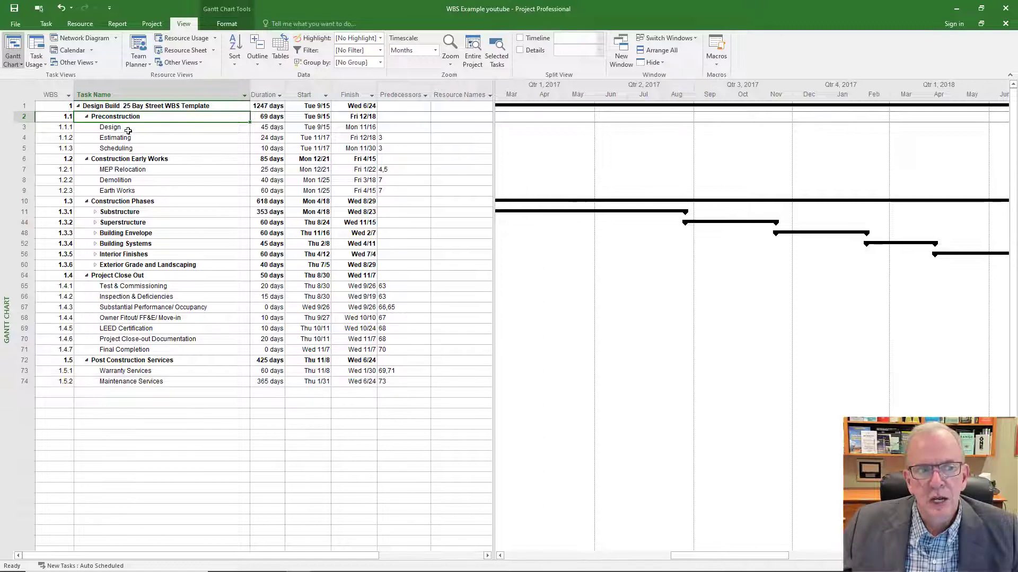
Go through the Design, Estimating and Scheduling tasks under Preconstruction, ending on Design
{"action": "left_click", "coordinate": [129, 128]}
{"action": "left_click", "coordinate": [129, 138]}
{"action": "left_click", "coordinate": [131, 148]}
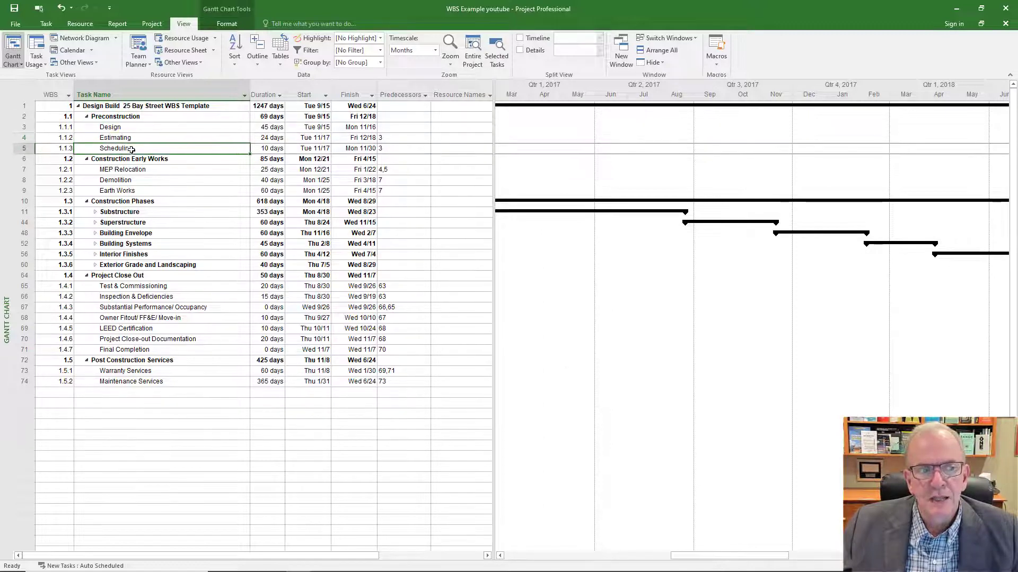
{"action": "left_click", "coordinate": [121, 127]}
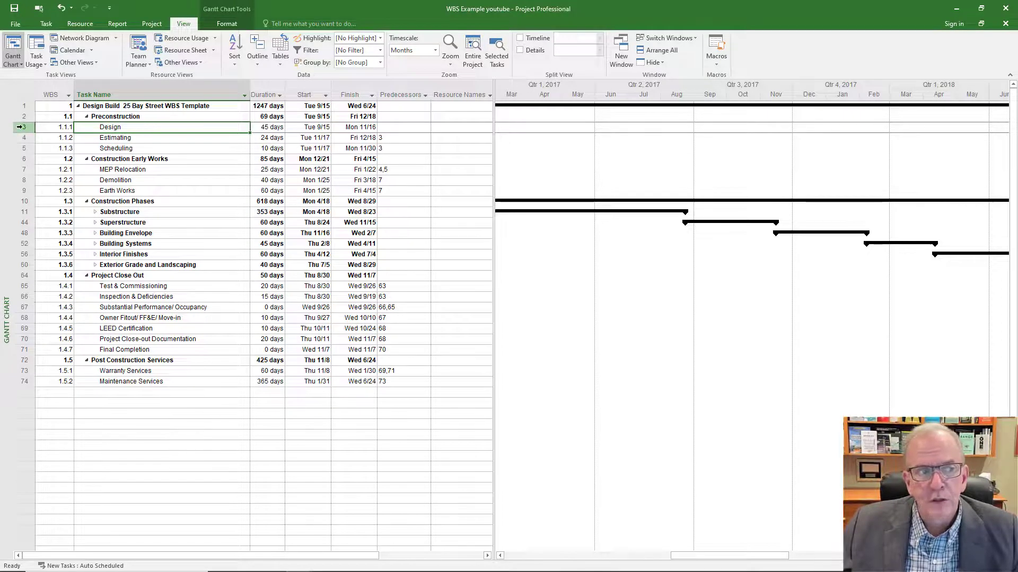
Insert three new tasks between Design and Estimating in the Preconstruction phase
{"action": "left_click", "coordinate": [23, 139]}
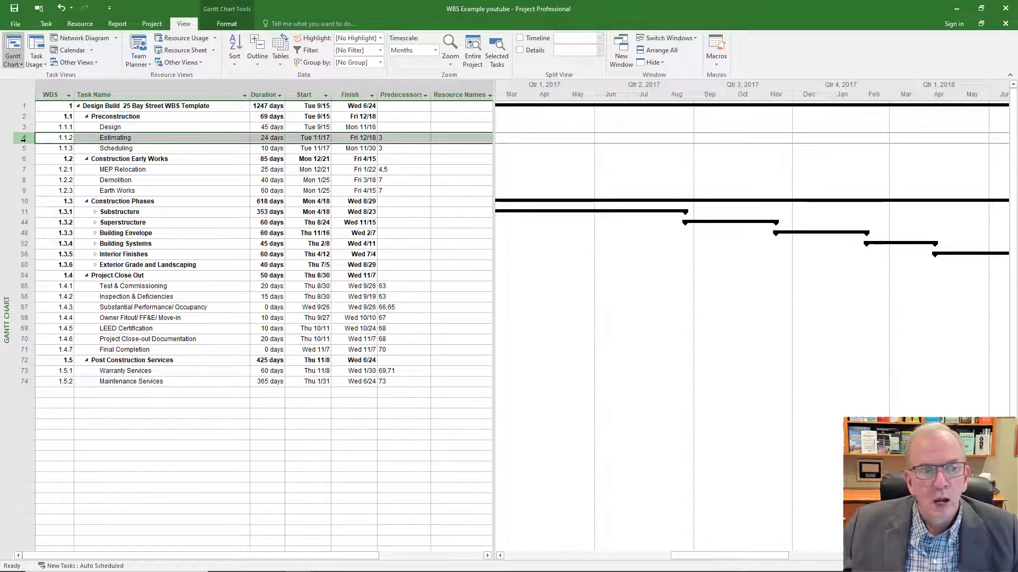
{"action": "left_click_drag", "start_coordinate": [23, 146], "coordinate": [23, 158]}
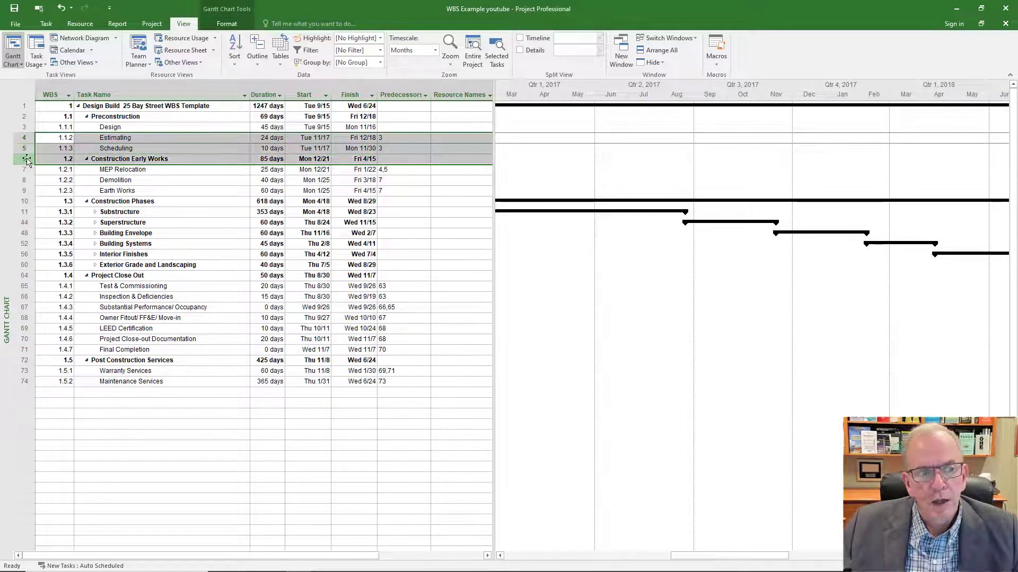
{"action": "right_click", "coordinate": [104, 143]}
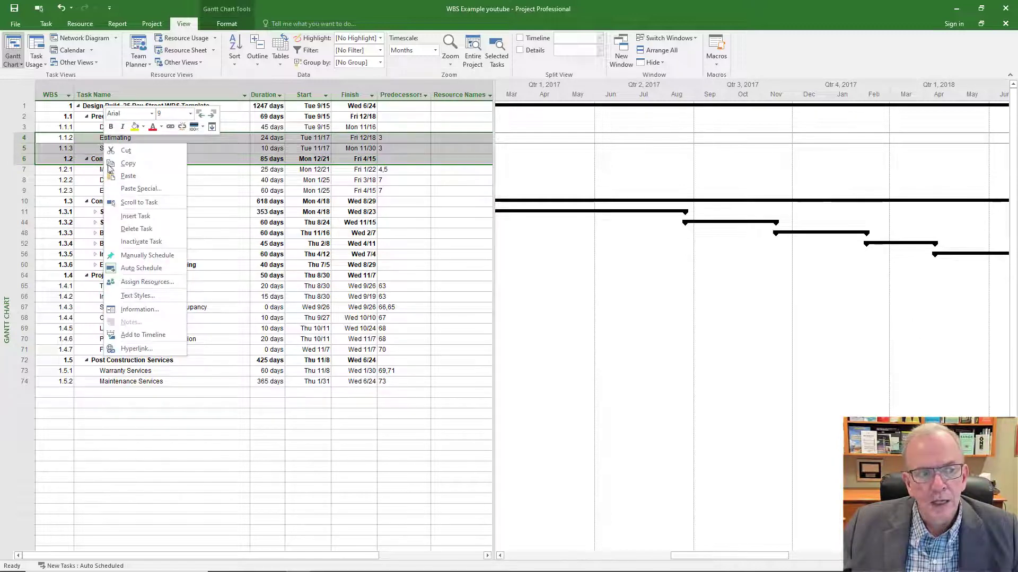
{"action": "left_click", "coordinate": [135, 216]}
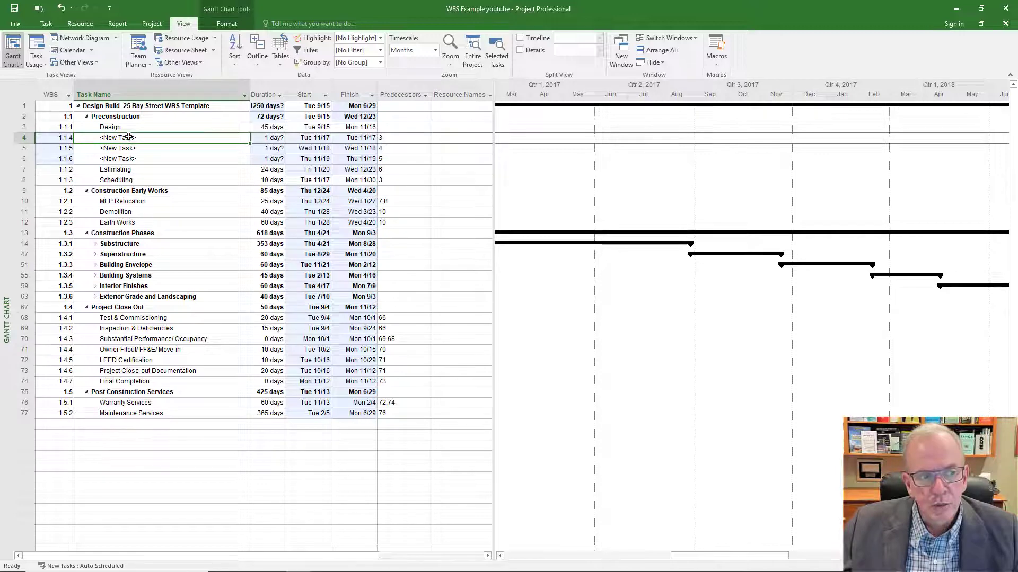
Indent the three new tasks one level to make them subtasks of Design
{"action": "left_click", "coordinate": [47, 151]}
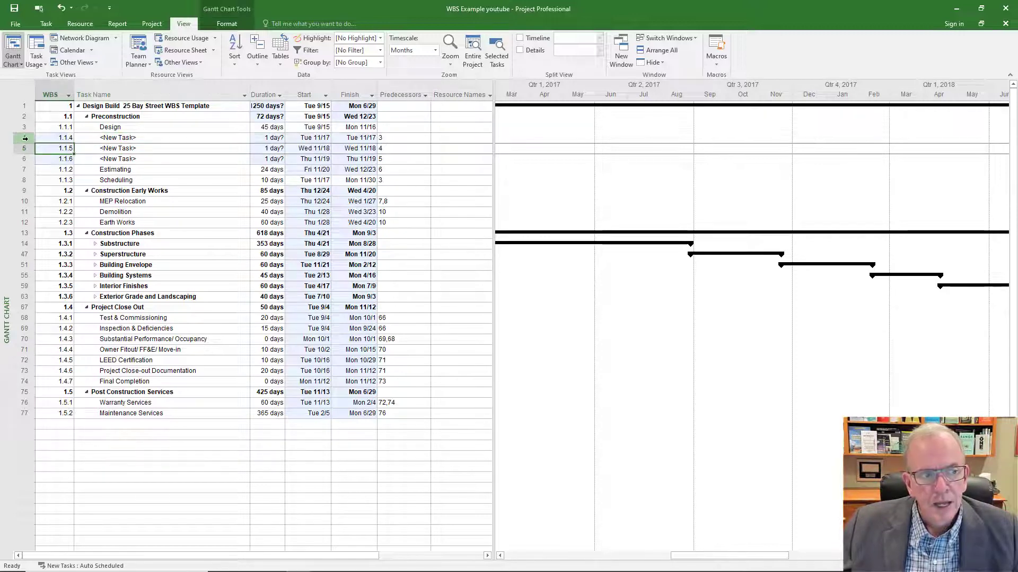
{"action": "left_click_drag", "start_coordinate": [24, 137], "coordinate": [26, 160]}
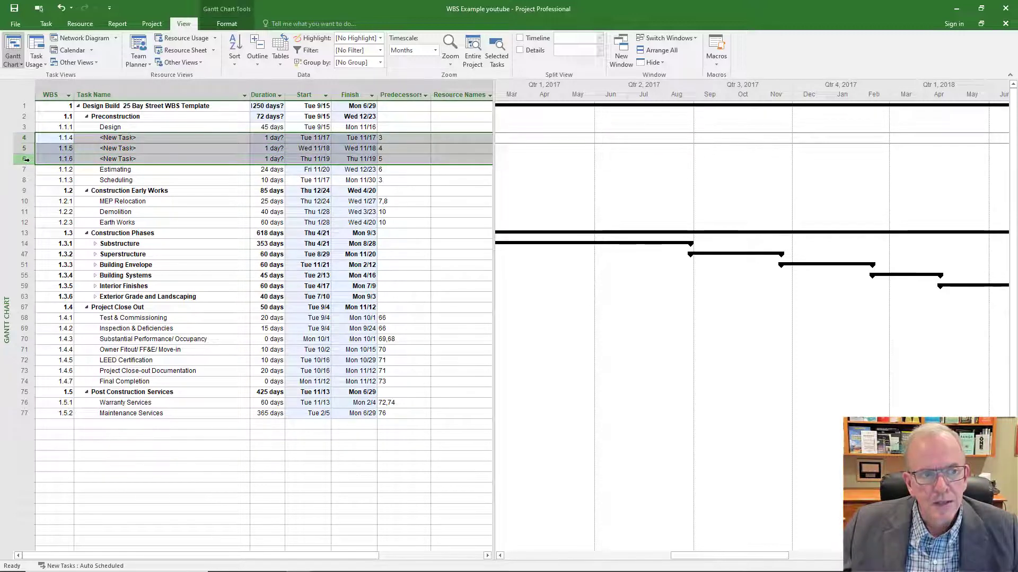
{"action": "left_click", "coordinate": [46, 24]}
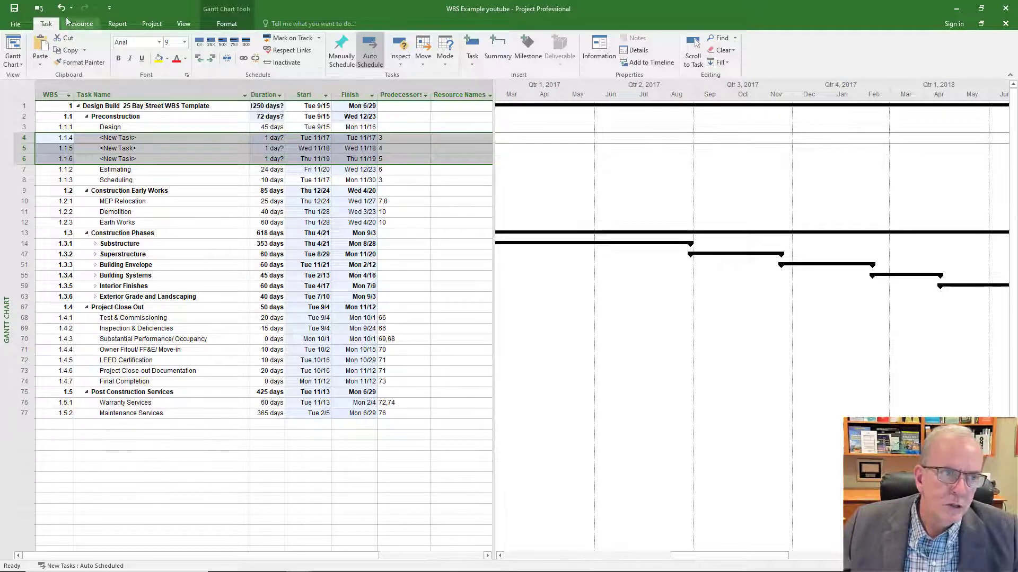
{"action": "left_click", "coordinate": [210, 61]}
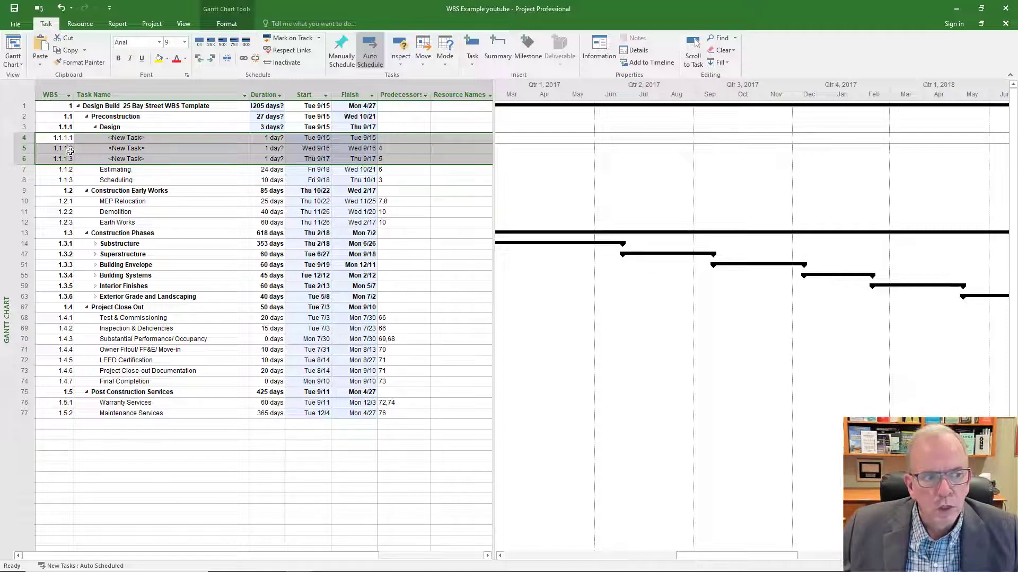
{"action": "left_click", "coordinate": [143, 139]}
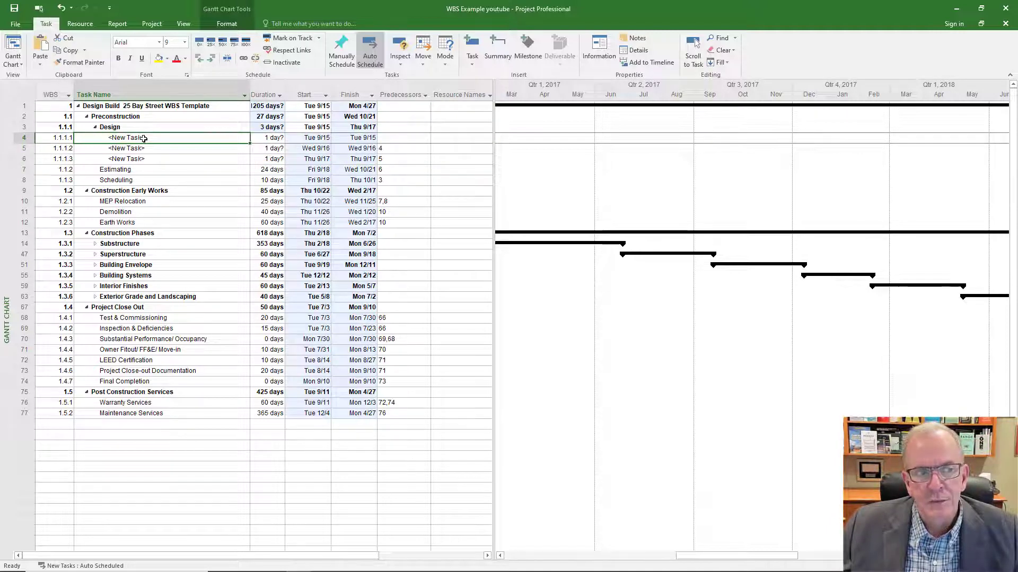
Collapse the Design summary task and show the project outline at Level 3
{"action": "left_click", "coordinate": [96, 128]}
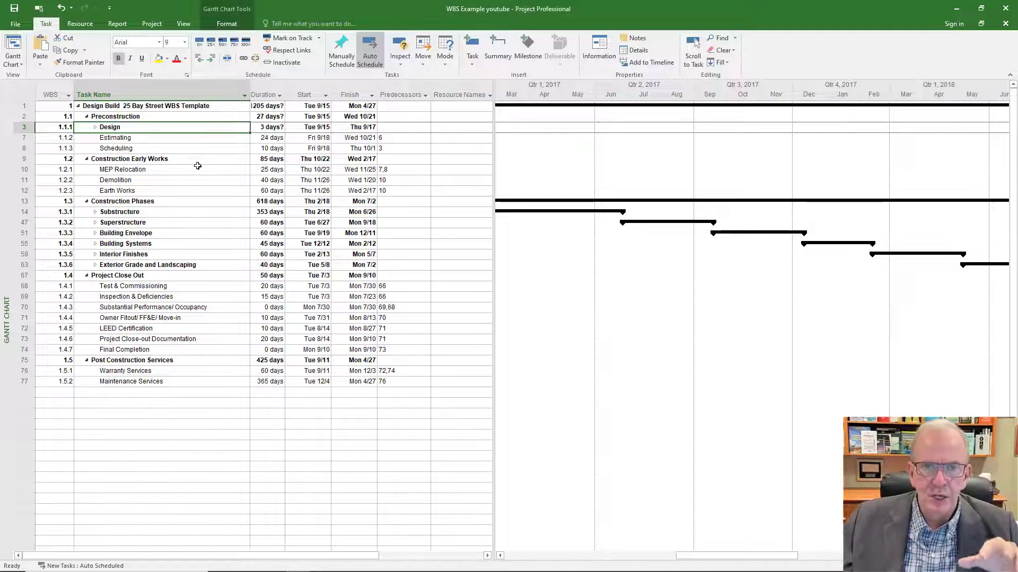
{"action": "left_click", "coordinate": [184, 24]}
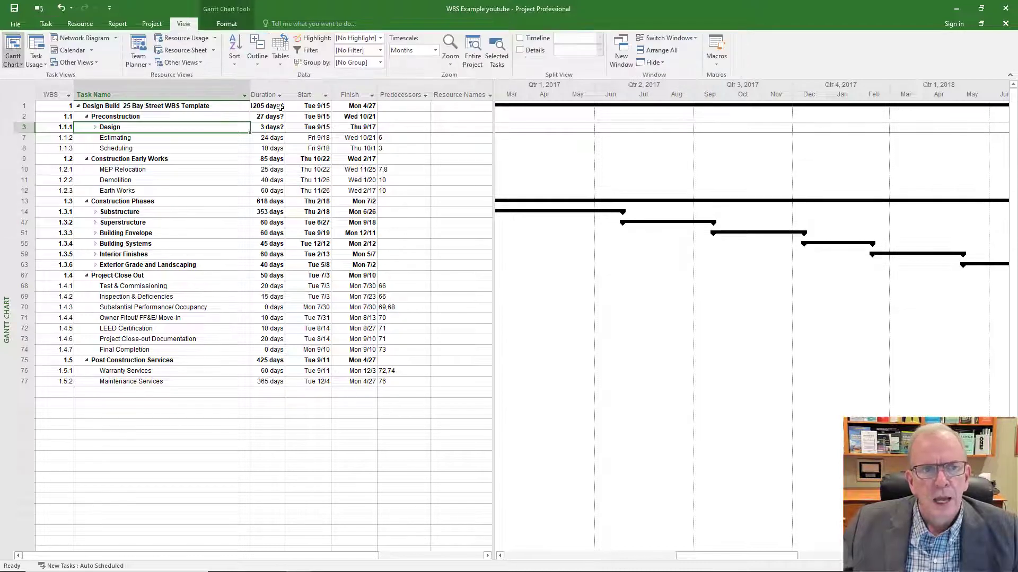
{"action": "left_click", "coordinate": [257, 59]}
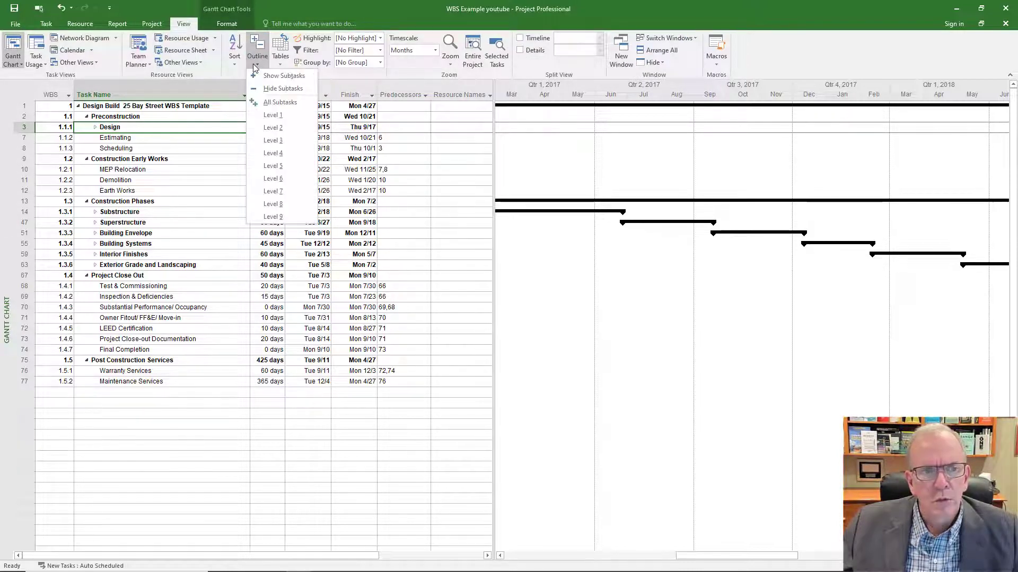
{"action": "left_click", "coordinate": [273, 141]}
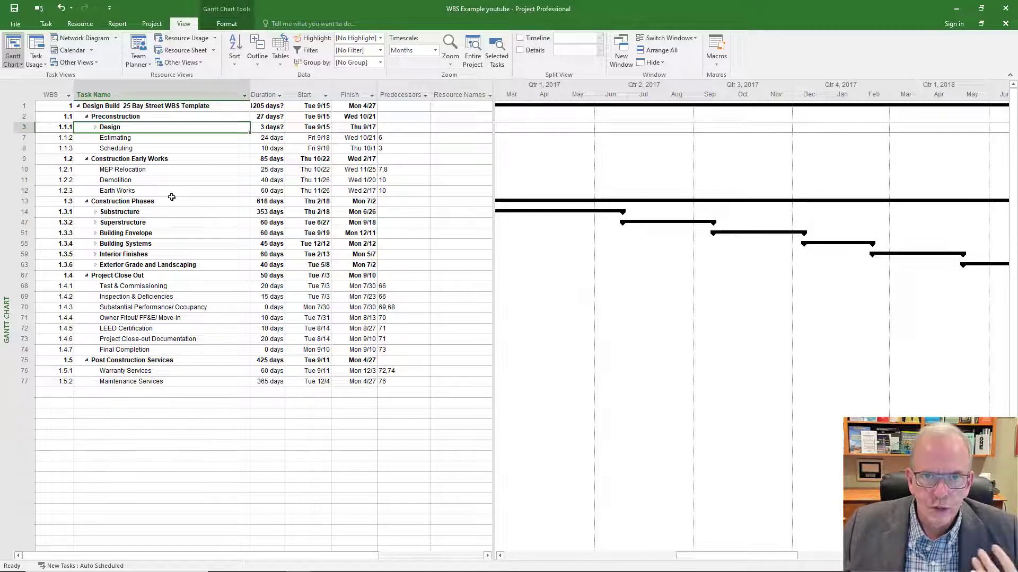
Review the WBS column and the Substantial Performance/ Occupancy task, and briefly expand Design to check its subtasks
{"action": "left_click", "coordinate": [50, 95]}
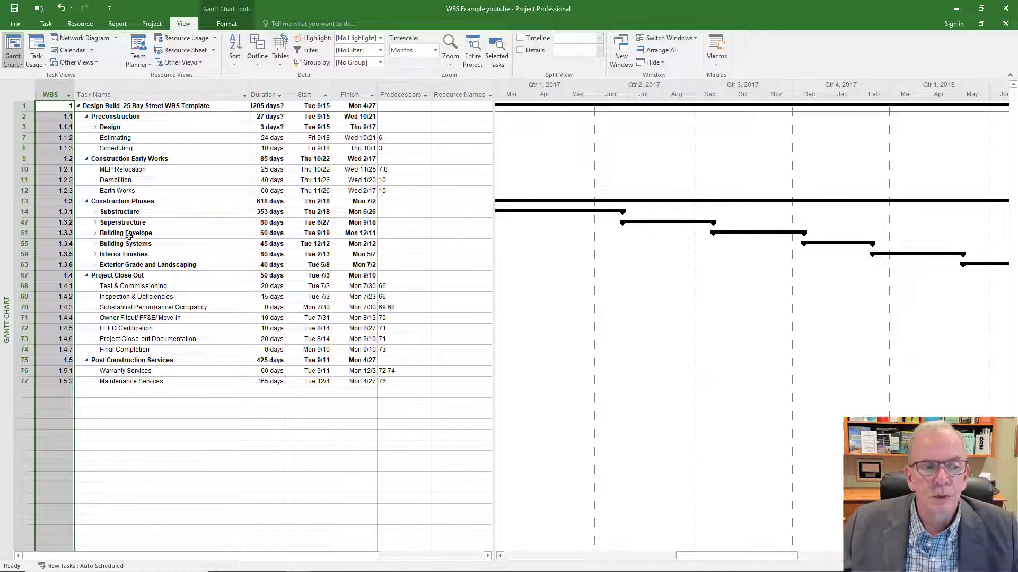
{"action": "left_click", "coordinate": [158, 311]}
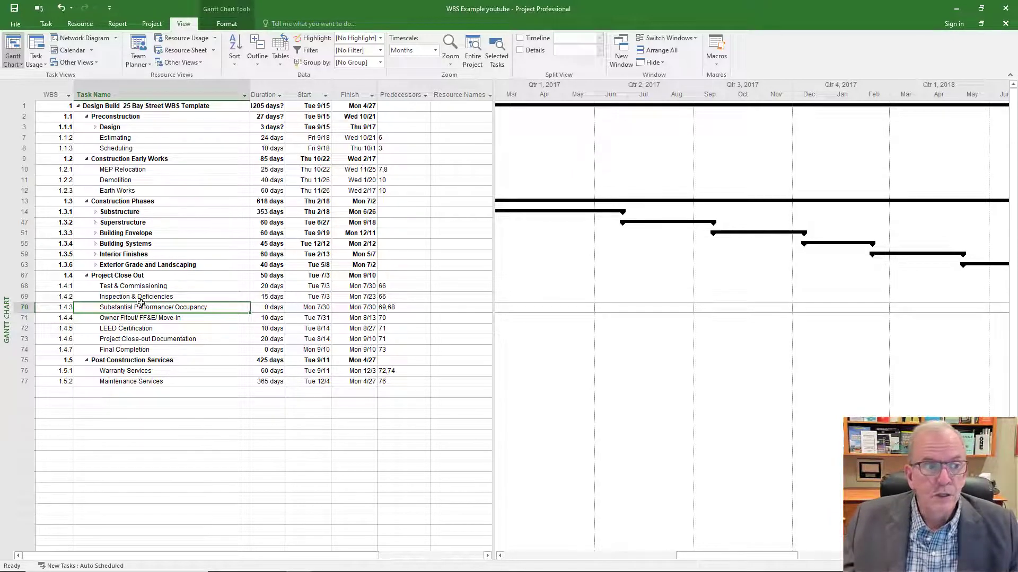
{"action": "left_click", "coordinate": [97, 128]}
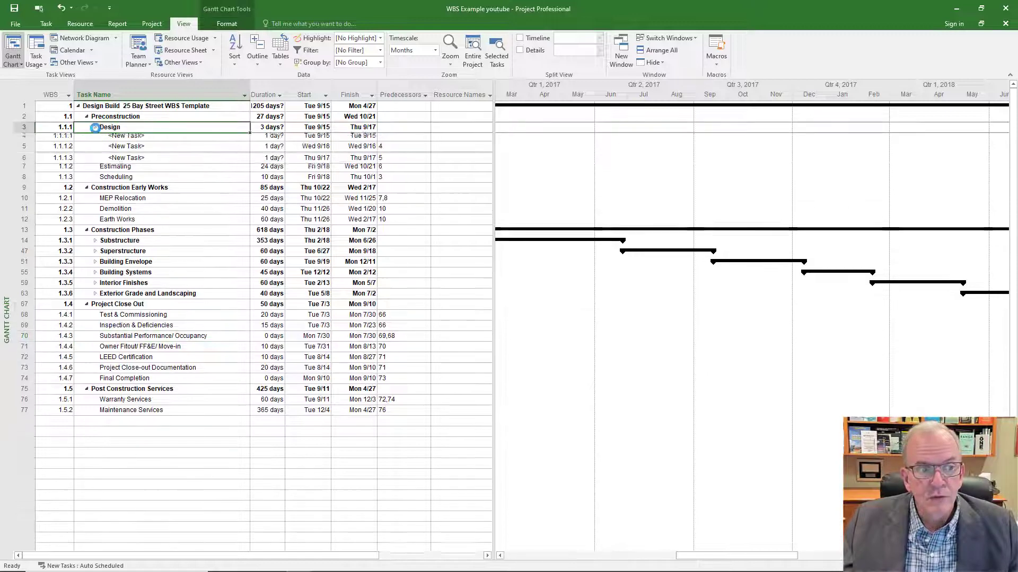
{"action": "left_click", "coordinate": [96, 127]}
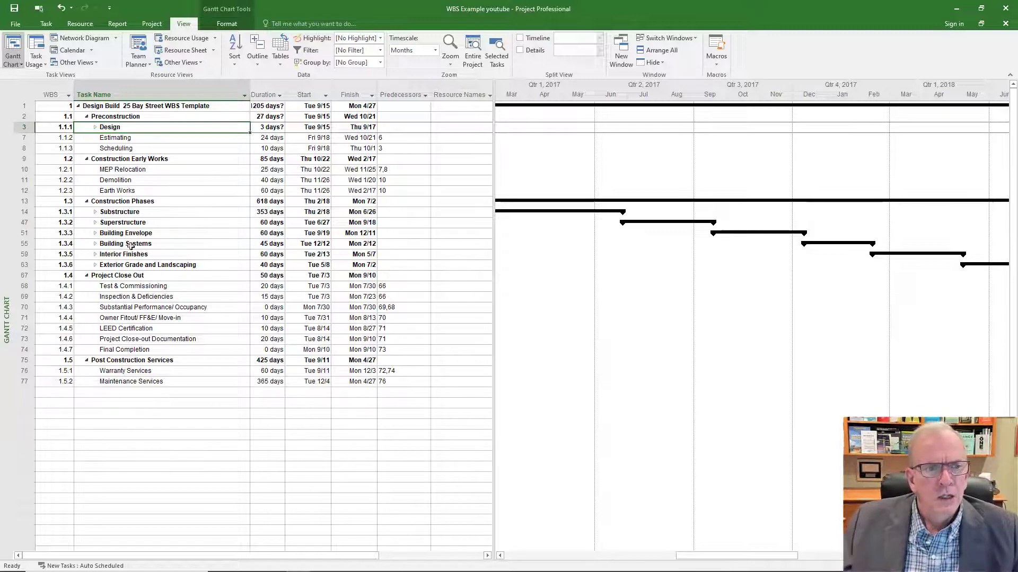
Show the outline at Level 4 and go through the 1st, 2nd and 3rd floor tasks under Superstructure
{"action": "left_click", "coordinate": [258, 63]}
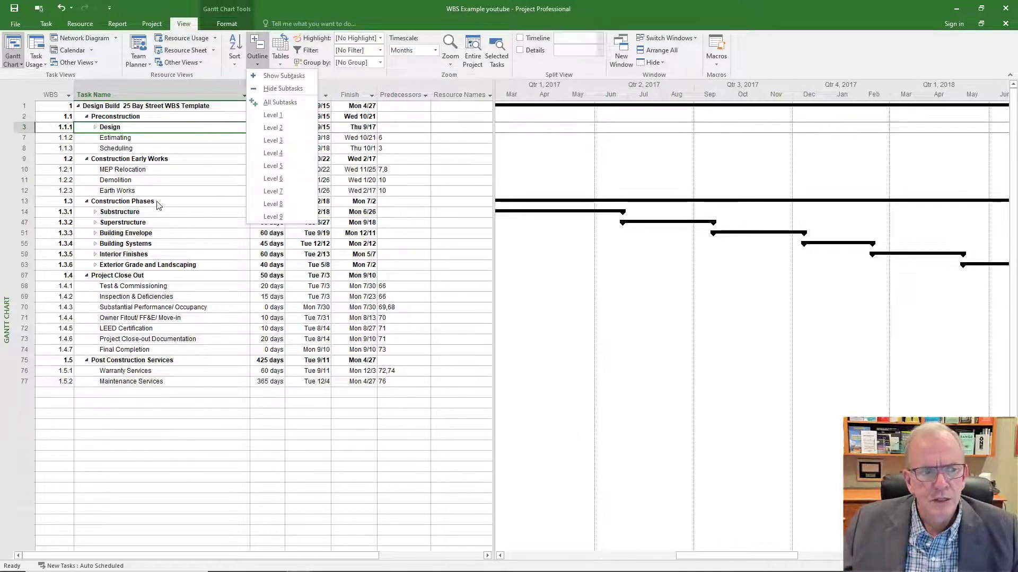
{"action": "left_click", "coordinate": [294, 153]}
{"action": "scroll", "coordinate": [222, 235], "scroll_direction": "down", "scroll_amount": 3}
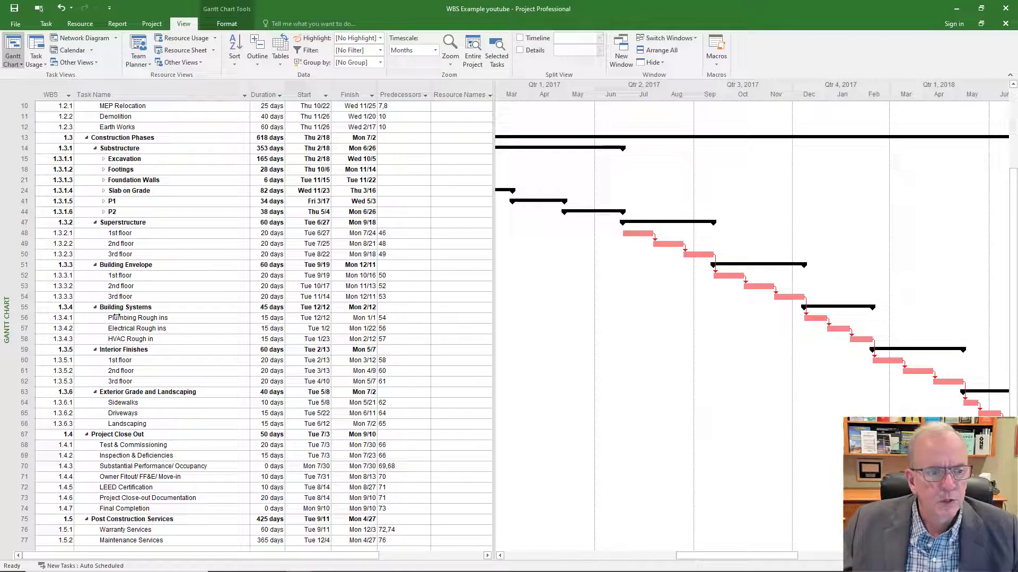
{"action": "left_click", "coordinate": [115, 238]}
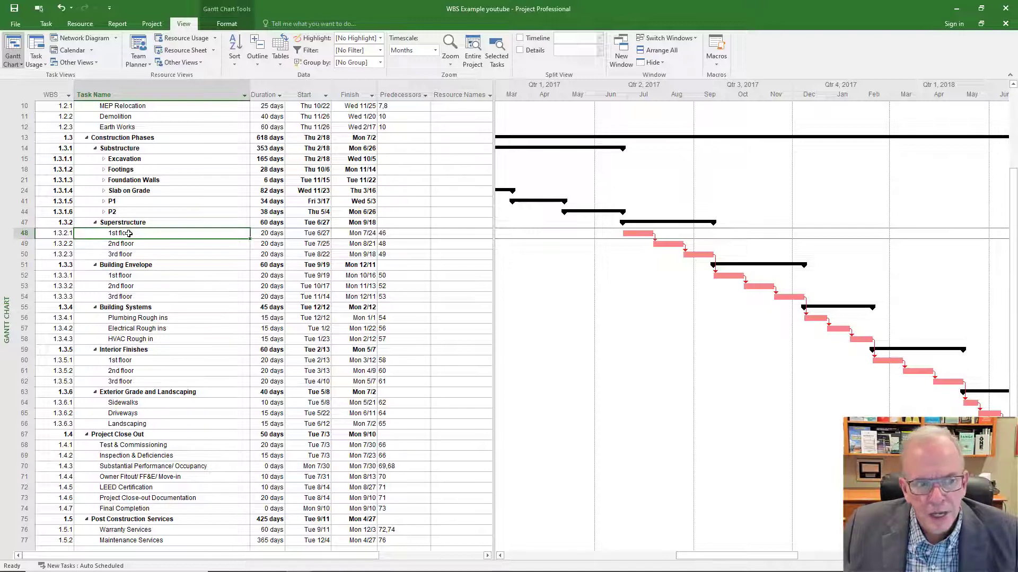
{"action": "left_click", "coordinate": [129, 243]}
{"action": "left_click", "coordinate": [133, 255]}
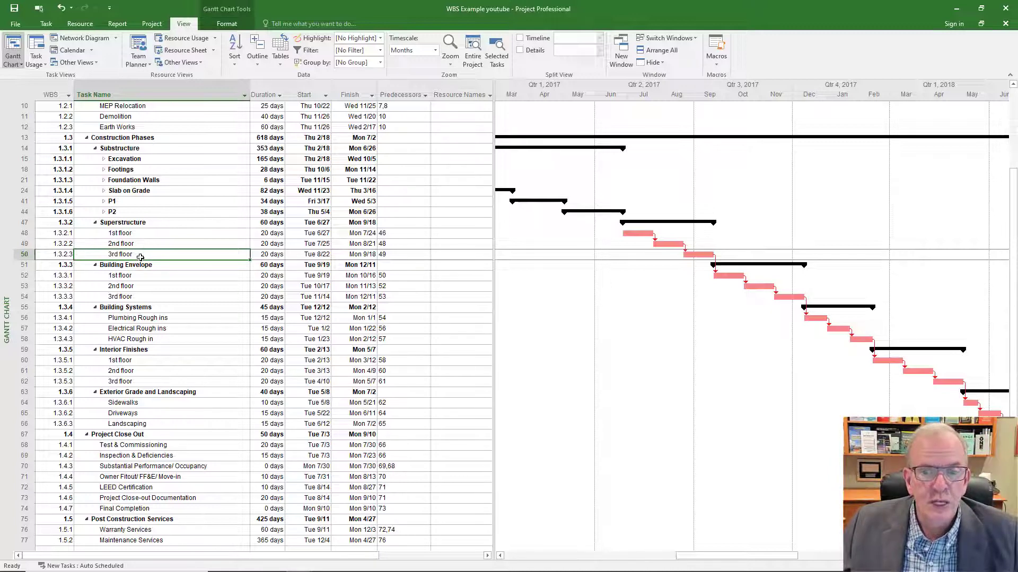
Go through the Substructure summary task and its Excavation, Footings, Foundation Walls, Slab on Grade and P1 subtasks
{"action": "left_click", "coordinate": [118, 150]}
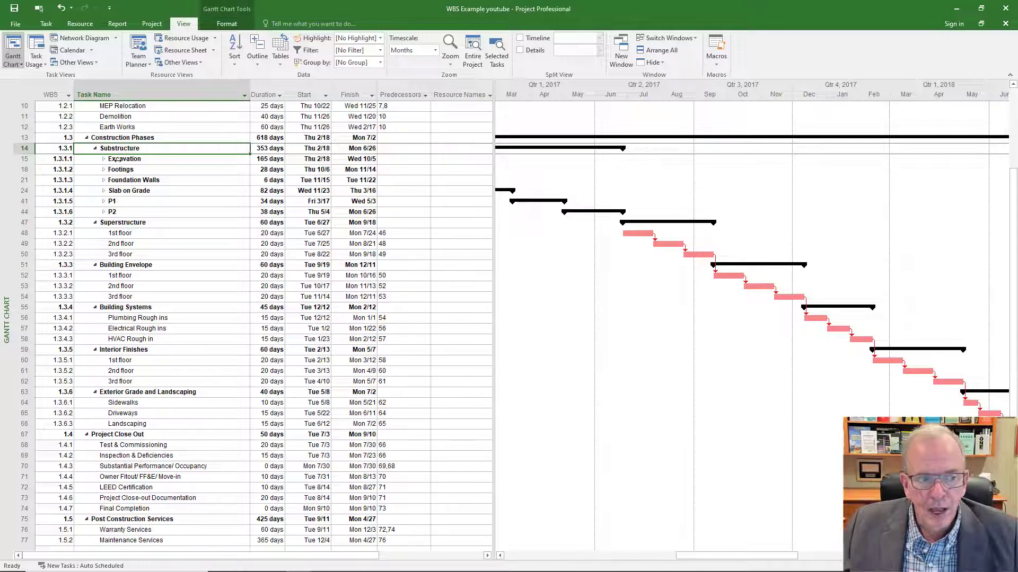
{"action": "left_click", "coordinate": [126, 159]}
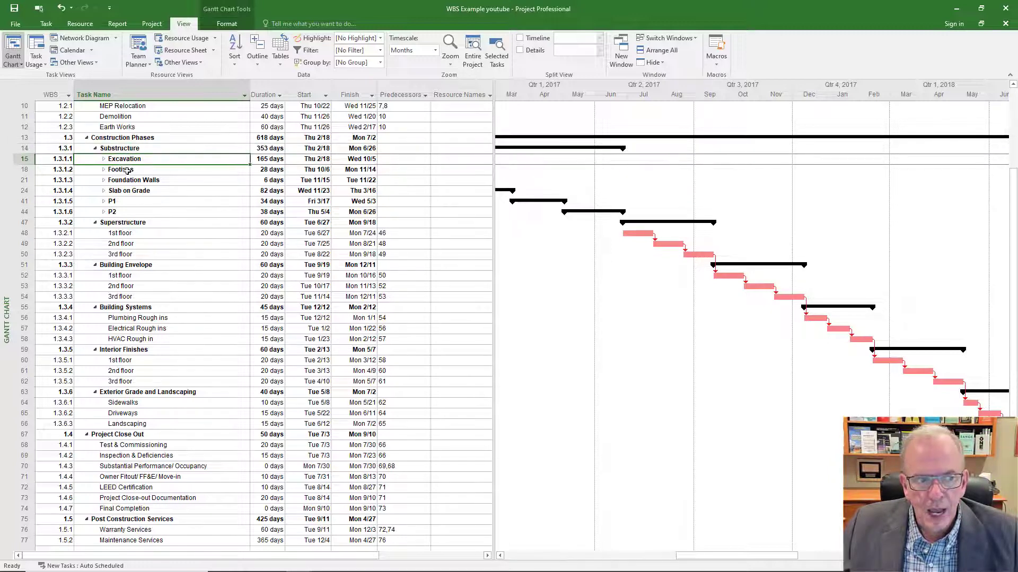
{"action": "left_click", "coordinate": [126, 170]}
{"action": "left_click", "coordinate": [126, 180]}
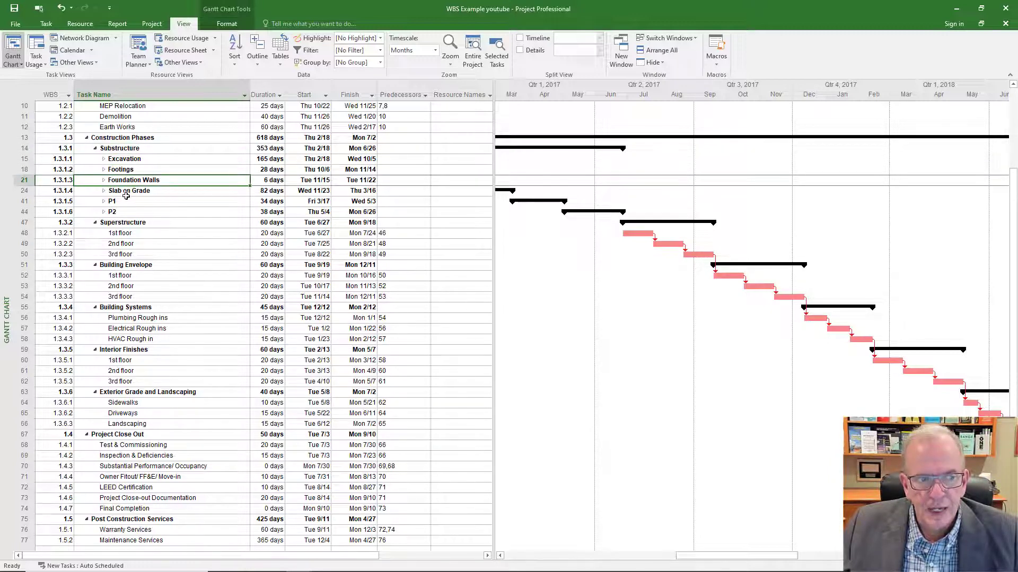
{"action": "left_click", "coordinate": [126, 189]}
{"action": "left_click", "coordinate": [113, 203]}
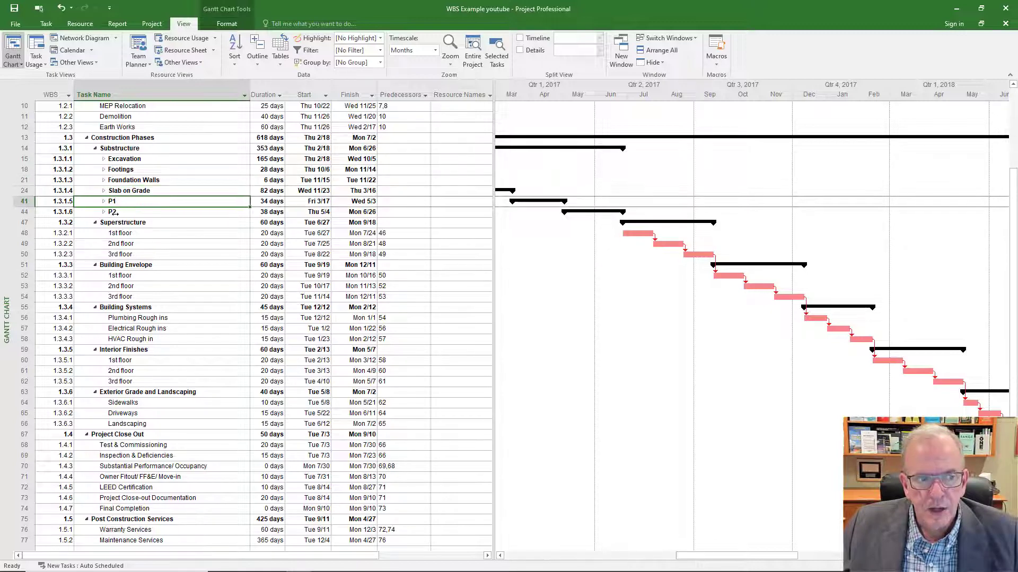
{"action": "left_click", "coordinate": [144, 191]}
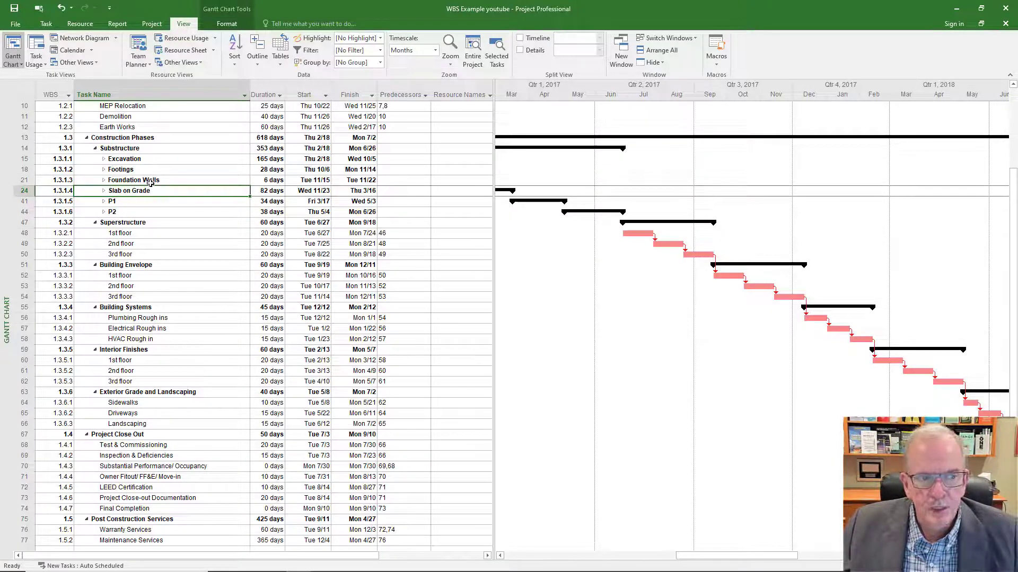
{"action": "left_click", "coordinate": [136, 182]}
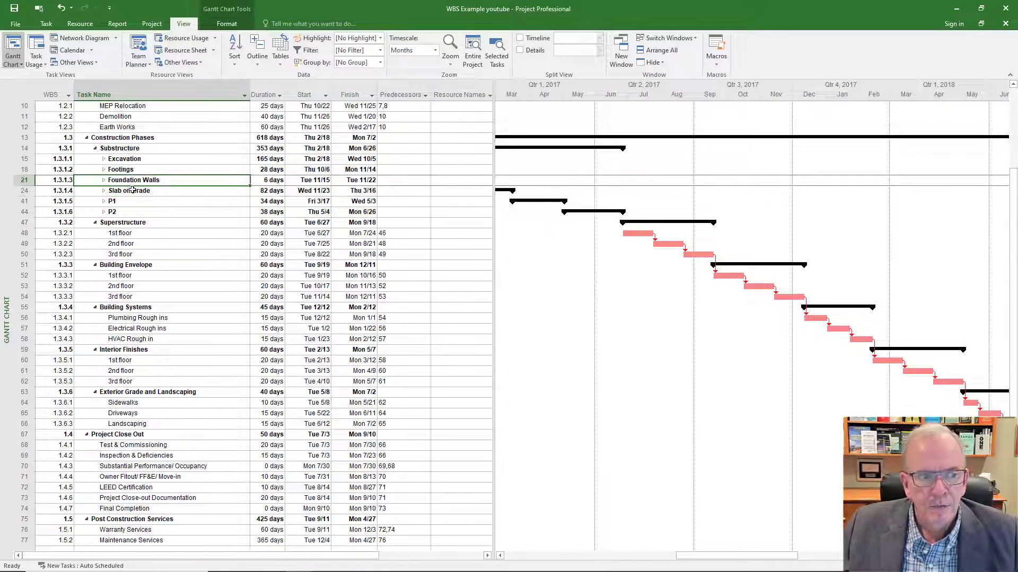
{"action": "left_click", "coordinate": [137, 170]}
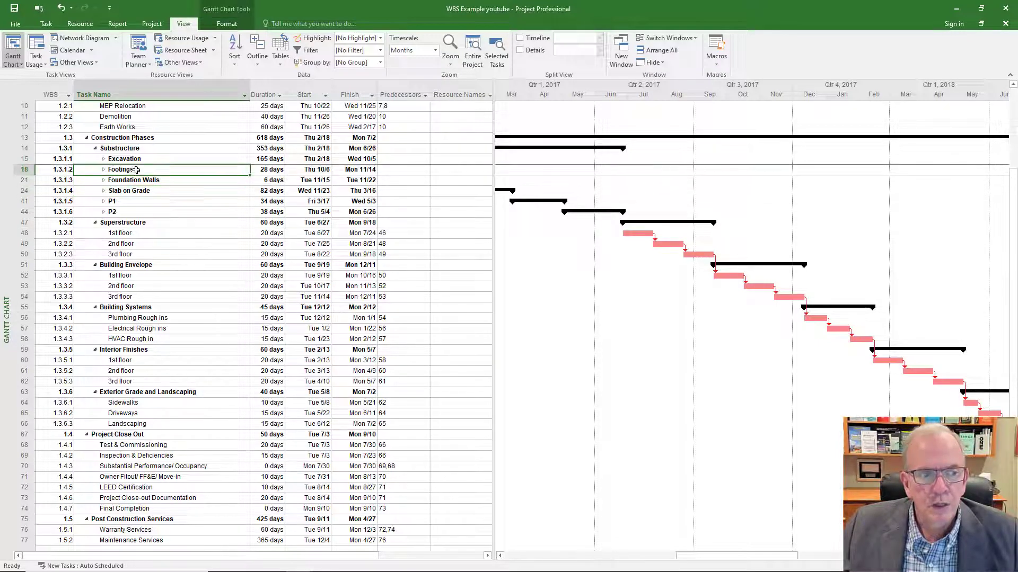
{"action": "left_click", "coordinate": [137, 160]}
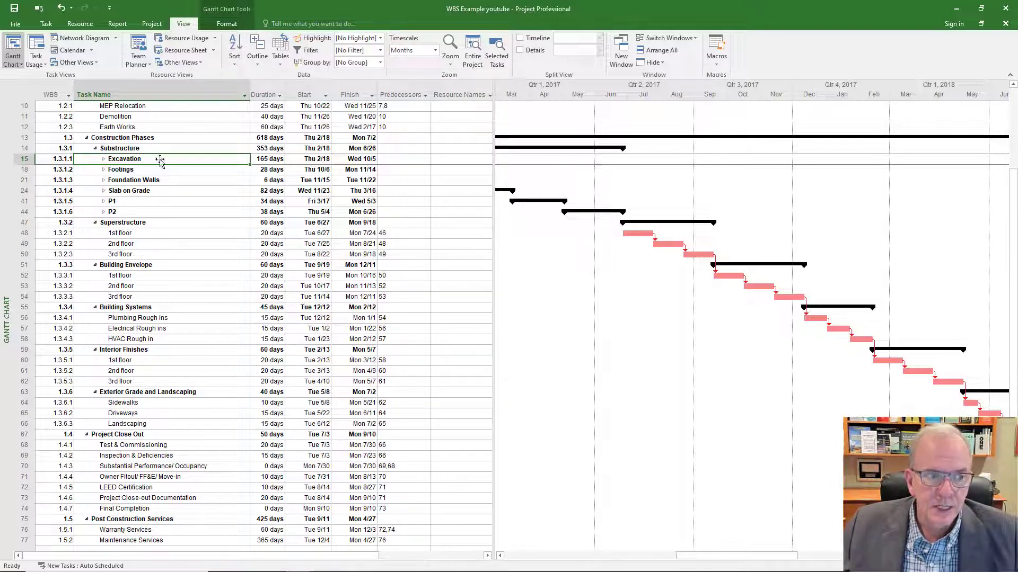
Show the project outline at Level 5, and expand it further to reveal the Slab on Grade East Side and West Side subtasks
{"action": "left_click", "coordinate": [257, 53]}
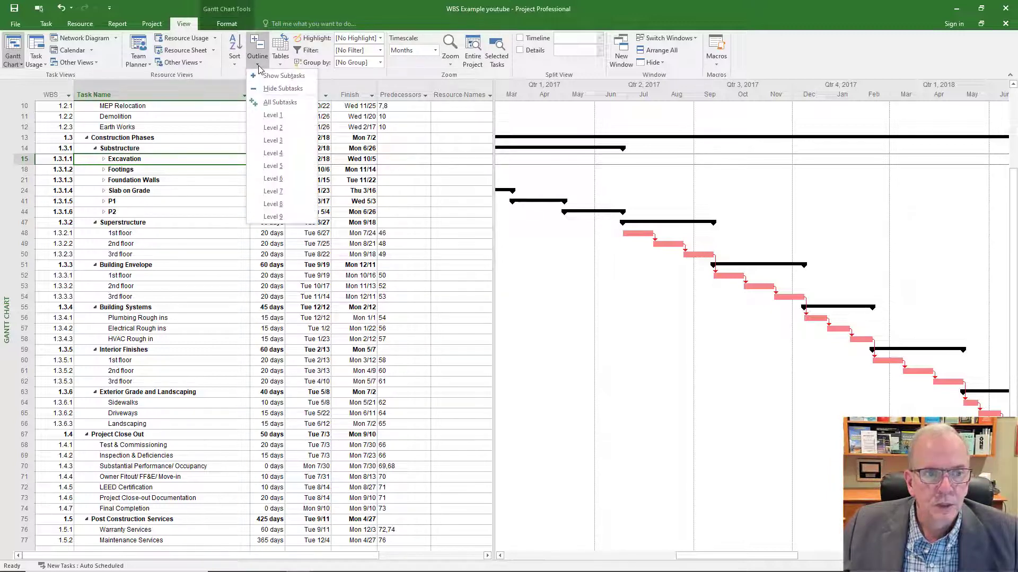
{"action": "left_click", "coordinate": [271, 165]}
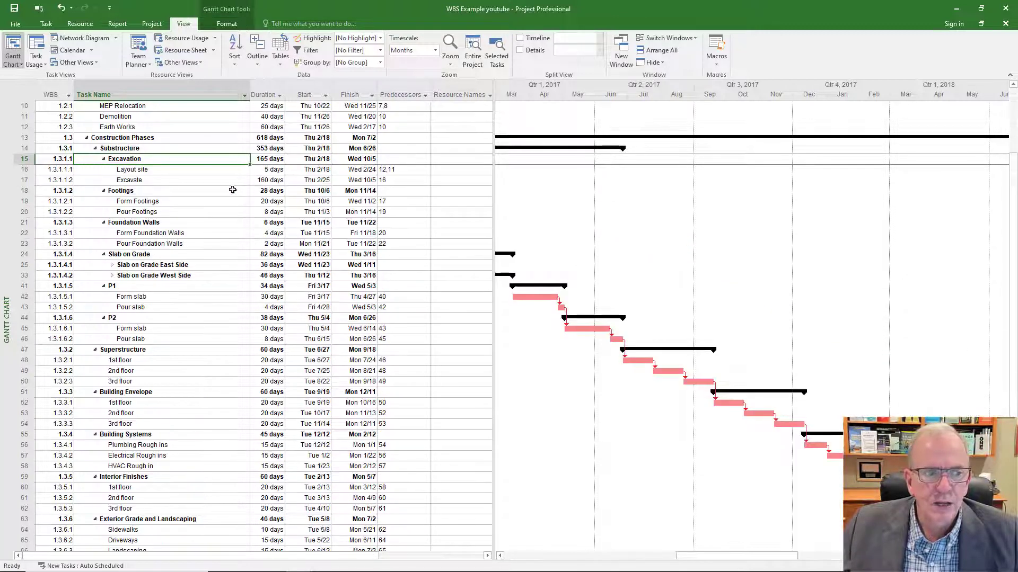
{"action": "scroll", "coordinate": [233, 189], "scroll_direction": "down", "scroll_amount": 1}
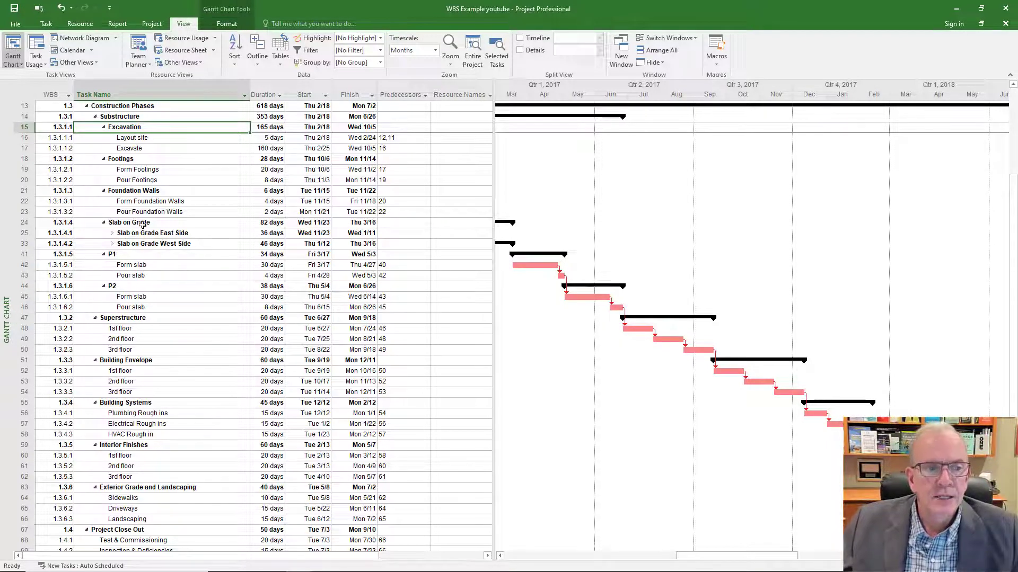
{"action": "left_click", "coordinate": [257, 57]}
{"action": "left_click", "coordinate": [252, 189]}
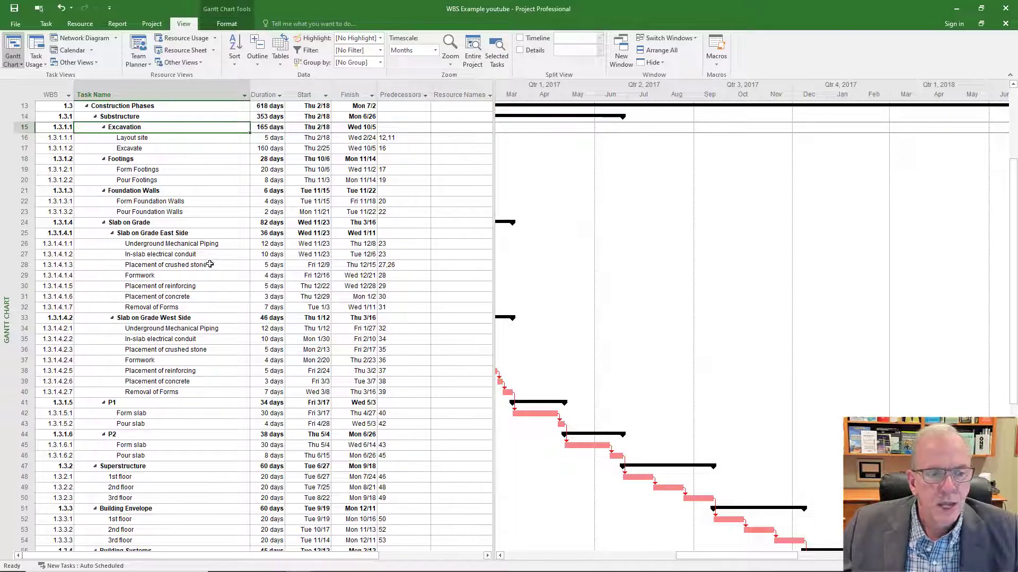
Bring the Gantt bar of Underground Mechanical Piping under Slab on Grade East Side into view and examine the task links between both slab sides
{"action": "left_click", "coordinate": [207, 242]}
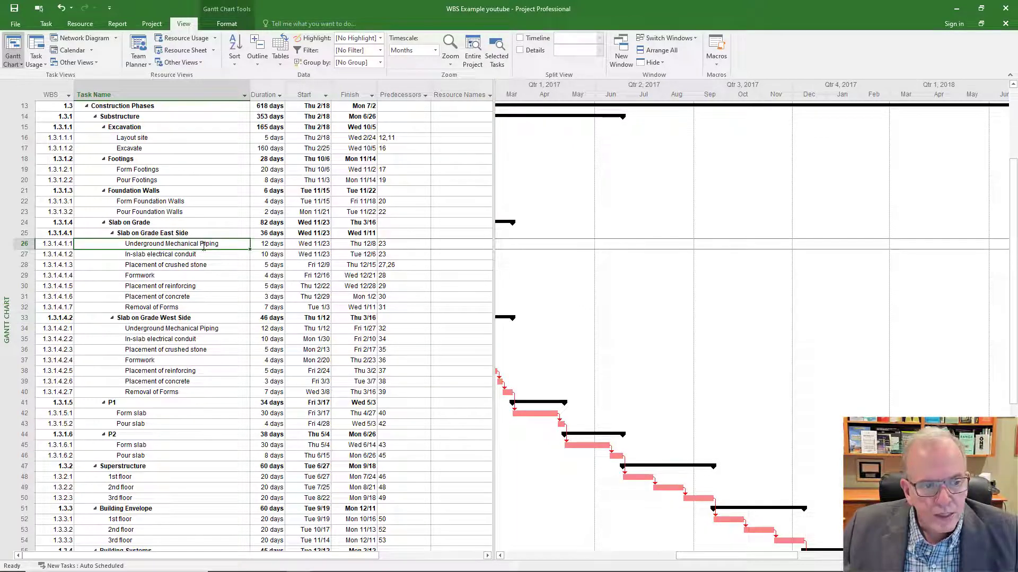
{"action": "left_click", "coordinate": [25, 244]}
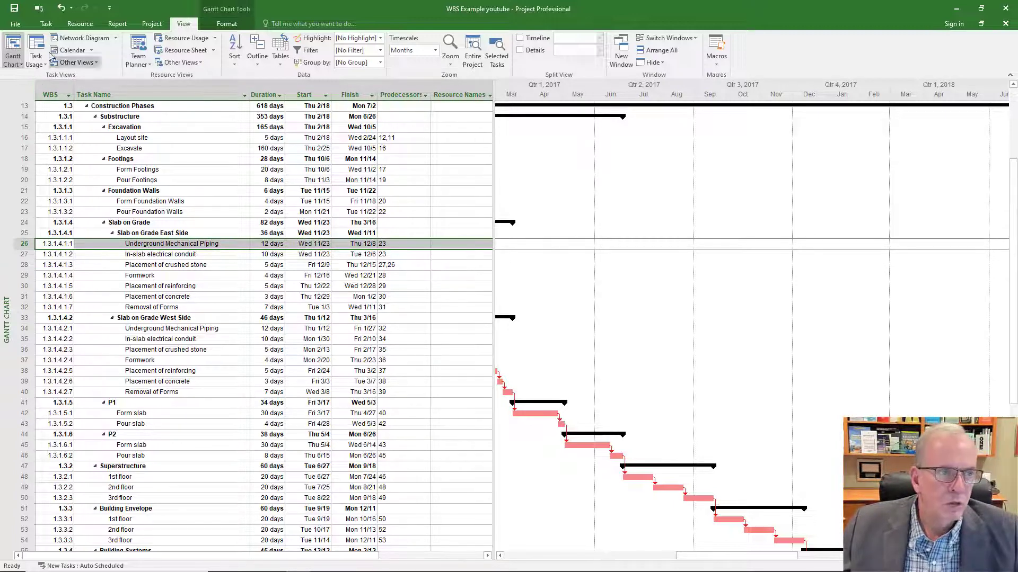
{"action": "left_click", "coordinate": [47, 24]}
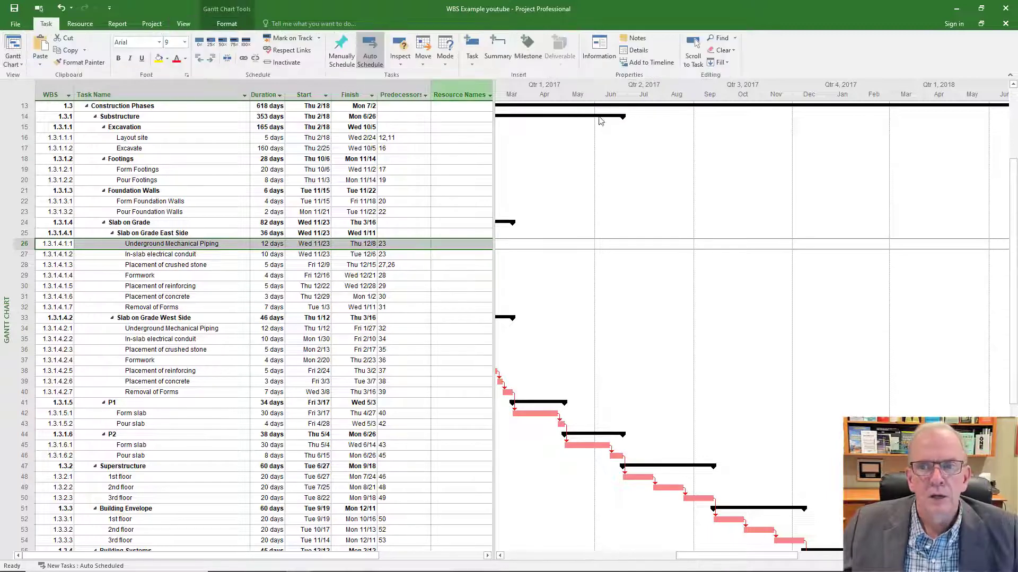
{"action": "left_click", "coordinate": [693, 58]}
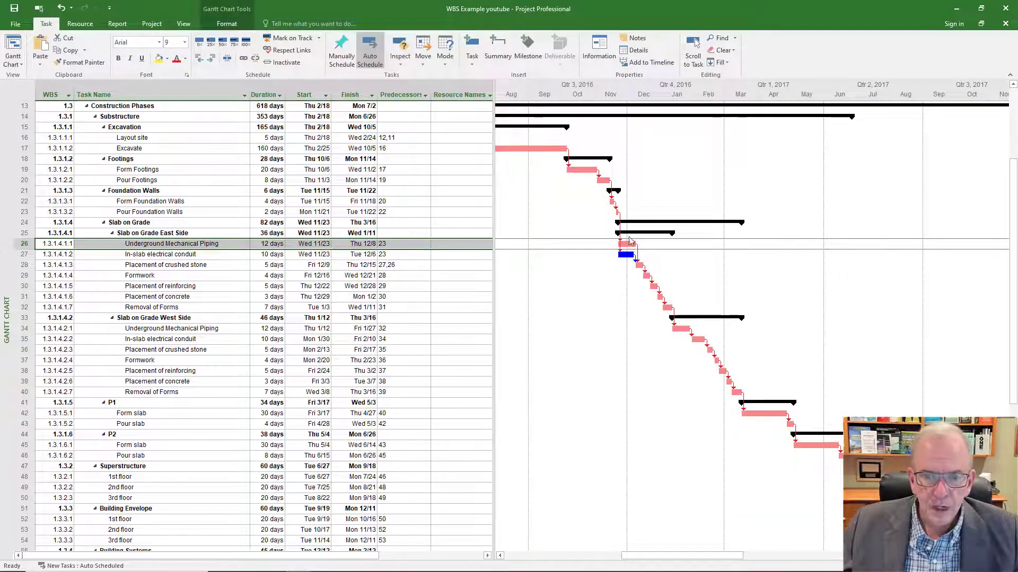
{"action": "mouse_move", "coordinate": [675, 320]}
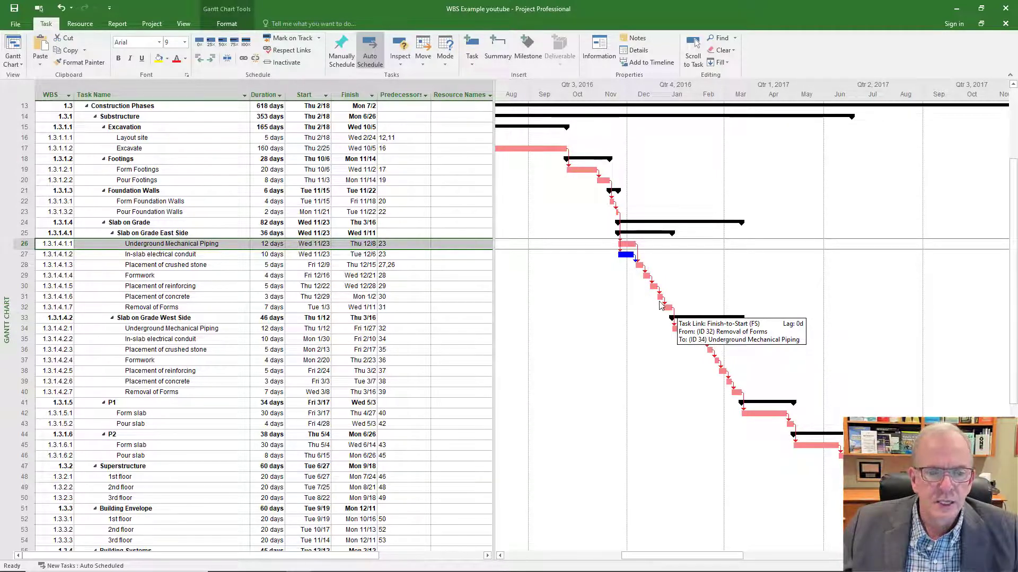
{"action": "left_click", "coordinate": [396, 234]}
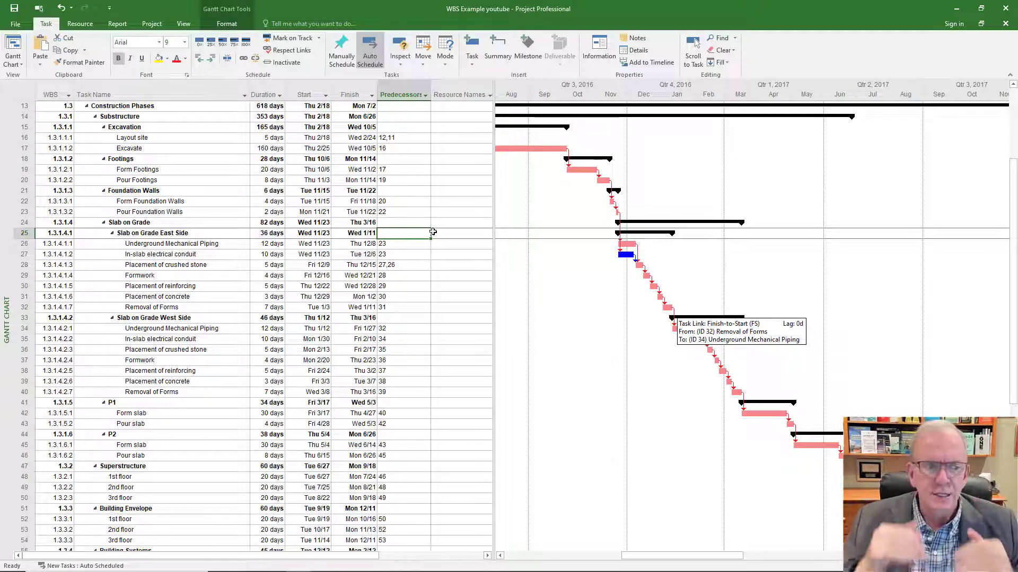
{"action": "left_click", "coordinate": [211, 237]}
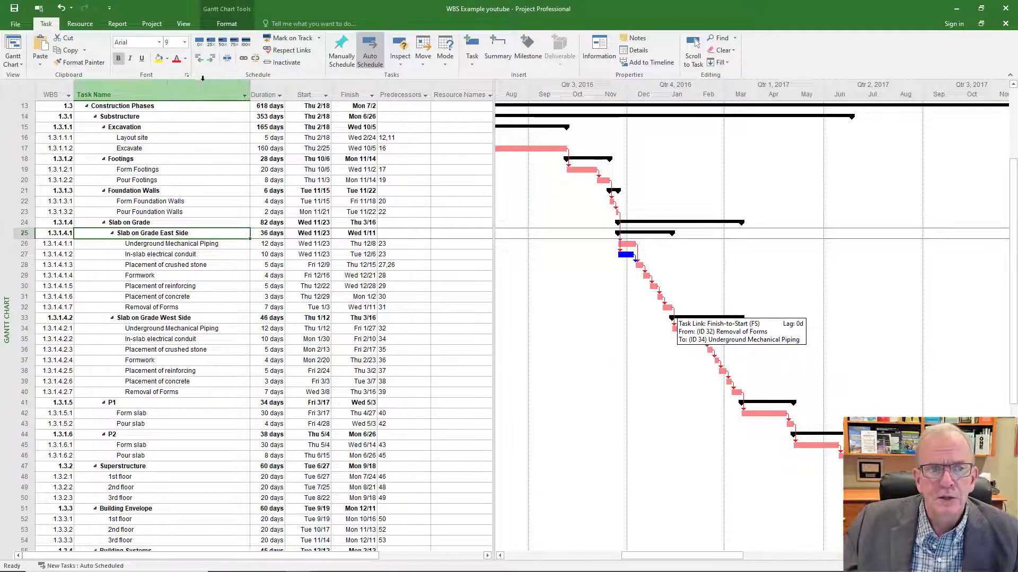
Show the project outline at Level 2
{"action": "left_click", "coordinate": [184, 25]}
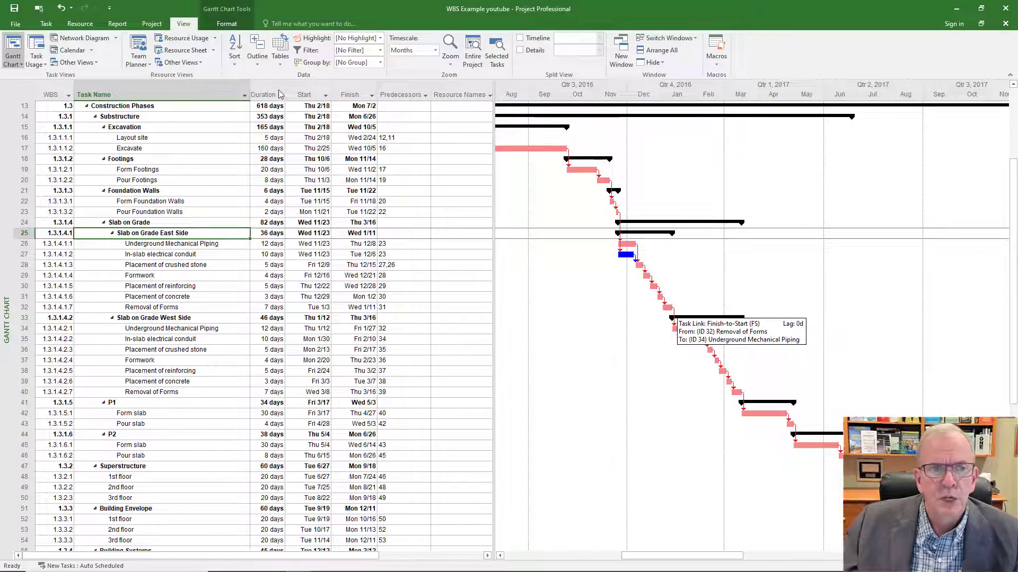
{"action": "left_click", "coordinate": [256, 66]}
{"action": "left_click", "coordinate": [272, 128]}
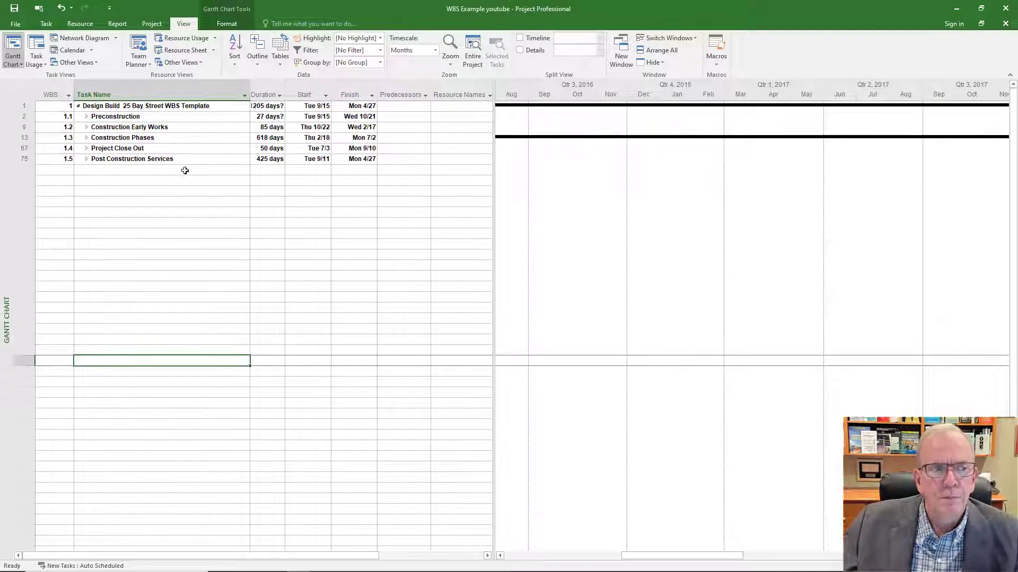
Briefly expand Preconstruction and Project Close Out to check their subtasks, and collapse them again together with Design
{"action": "left_click", "coordinate": [86, 117]}
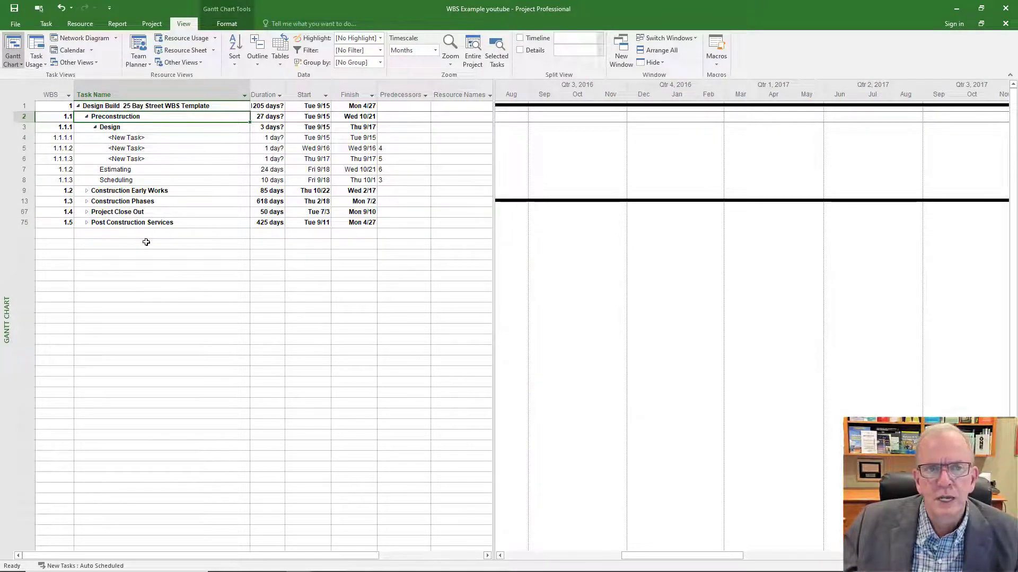
{"action": "left_click", "coordinate": [87, 212]}
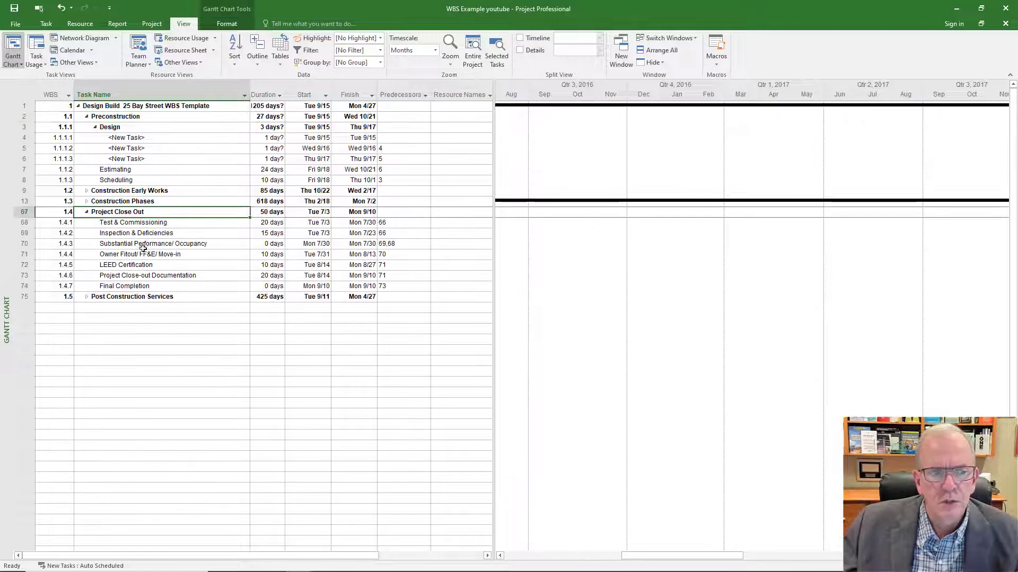
{"action": "left_click", "coordinate": [88, 212]}
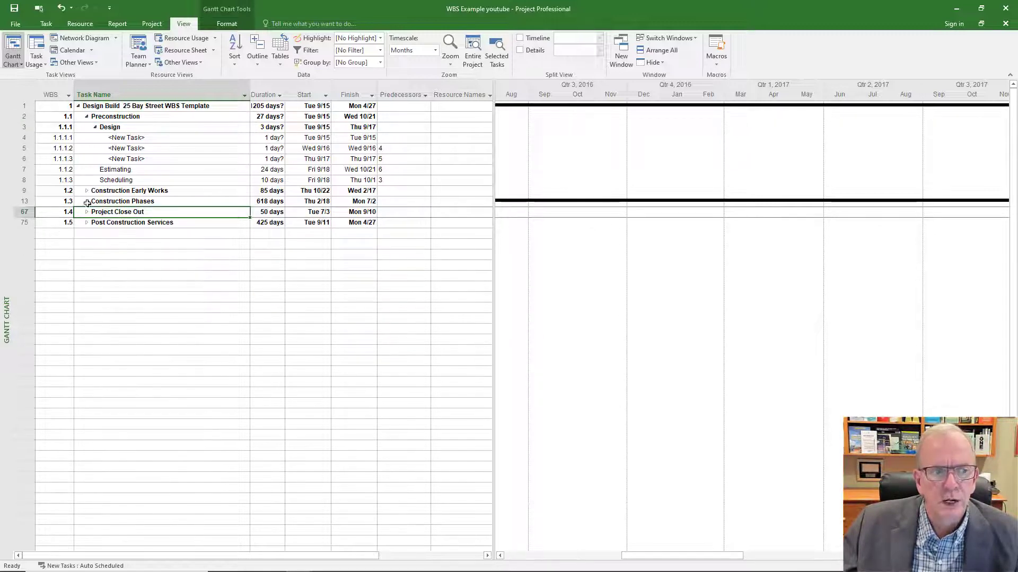
{"action": "left_click", "coordinate": [96, 129]}
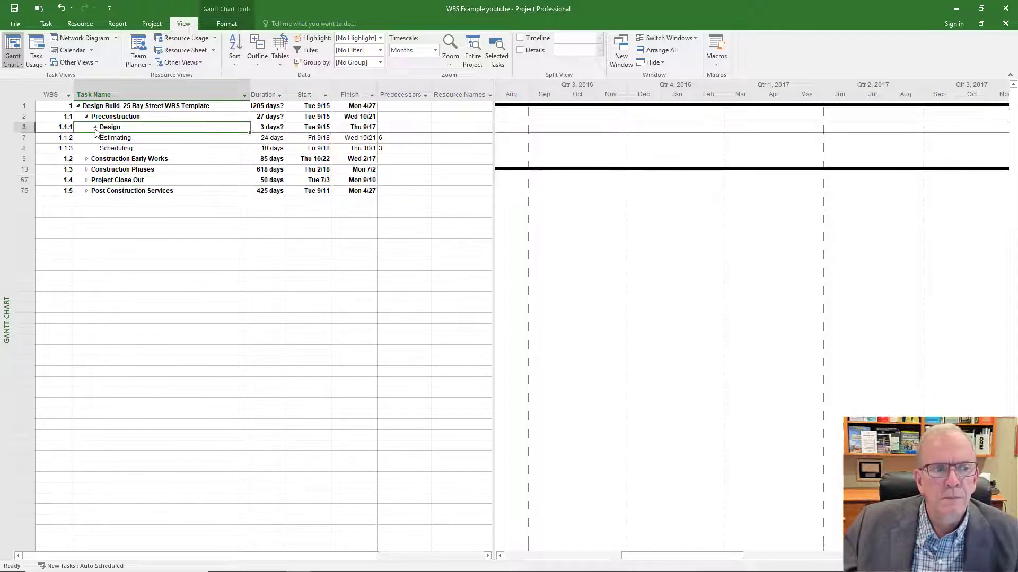
{"action": "left_click", "coordinate": [87, 118]}
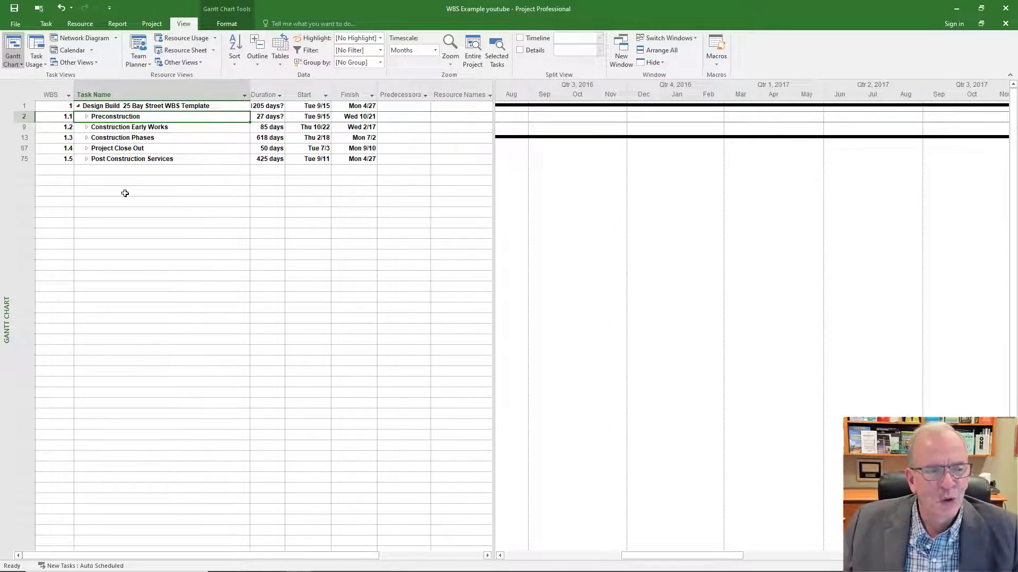
Fill the top-level project summary row with a Light Blue background
{"action": "left_click", "coordinate": [14, 104]}
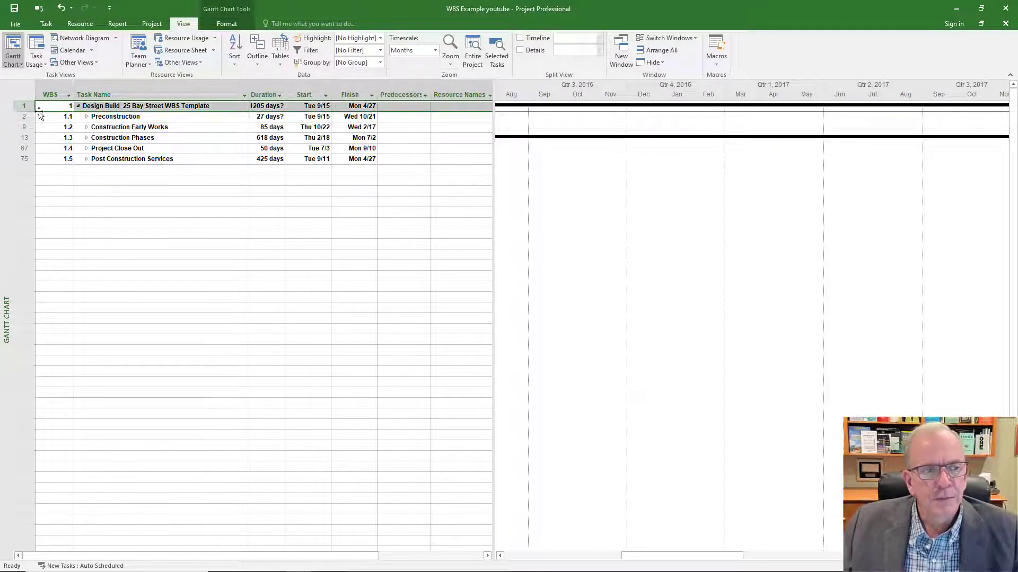
{"action": "right_click", "coordinate": [97, 107]}
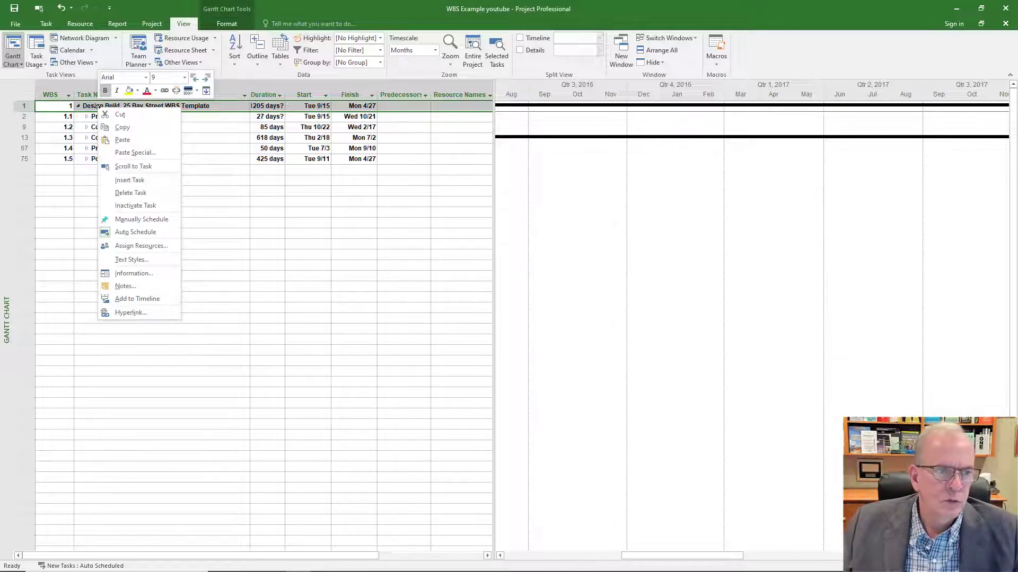
{"action": "left_click", "coordinate": [138, 92]}
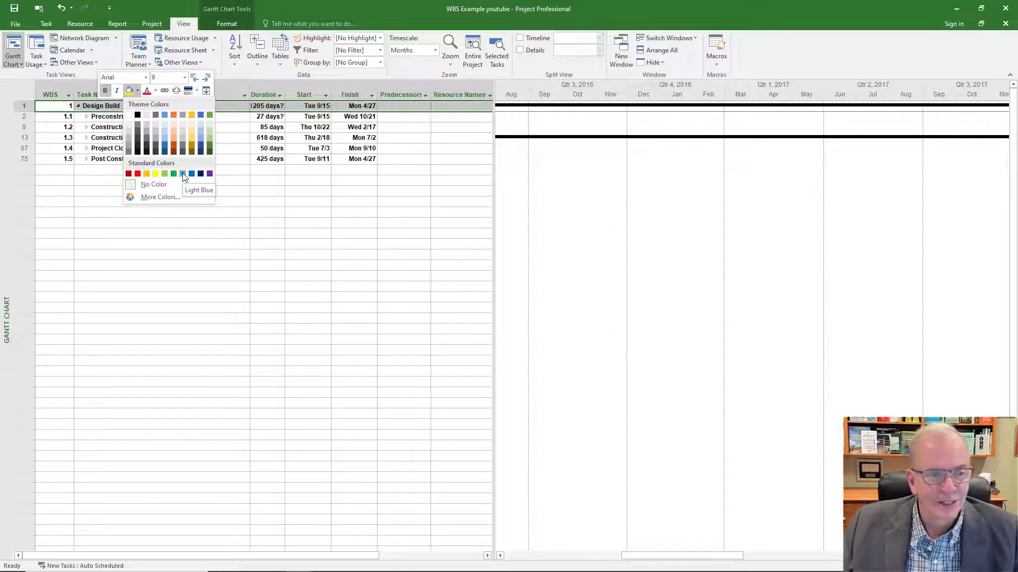
{"action": "left_click", "coordinate": [183, 174]}
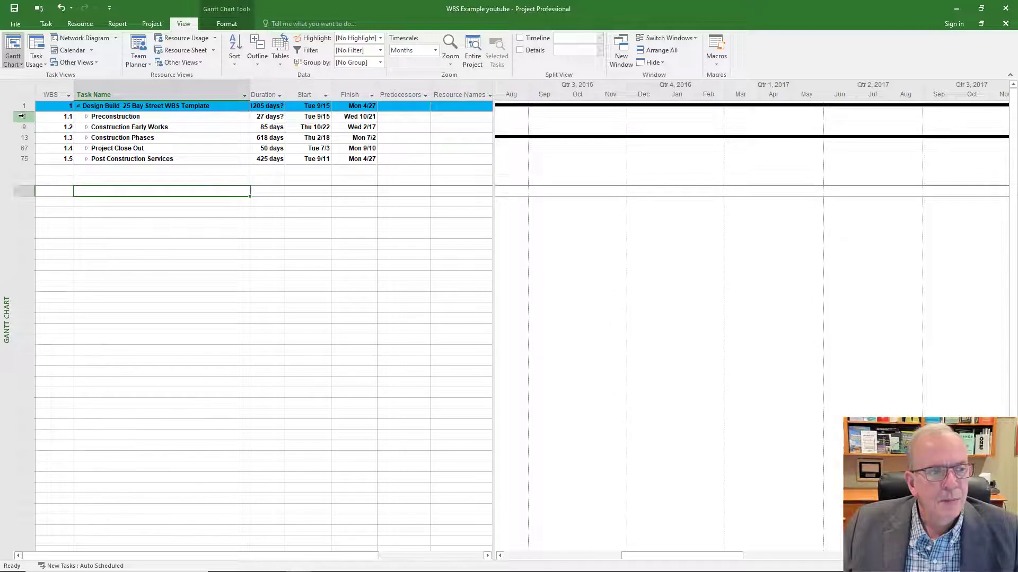
Fill the five Level 2 summary rows, from Preconstruction to Post Construction Services, with a yellow background
{"action": "left_click_drag", "start_coordinate": [22, 116], "coordinate": [22, 158]}
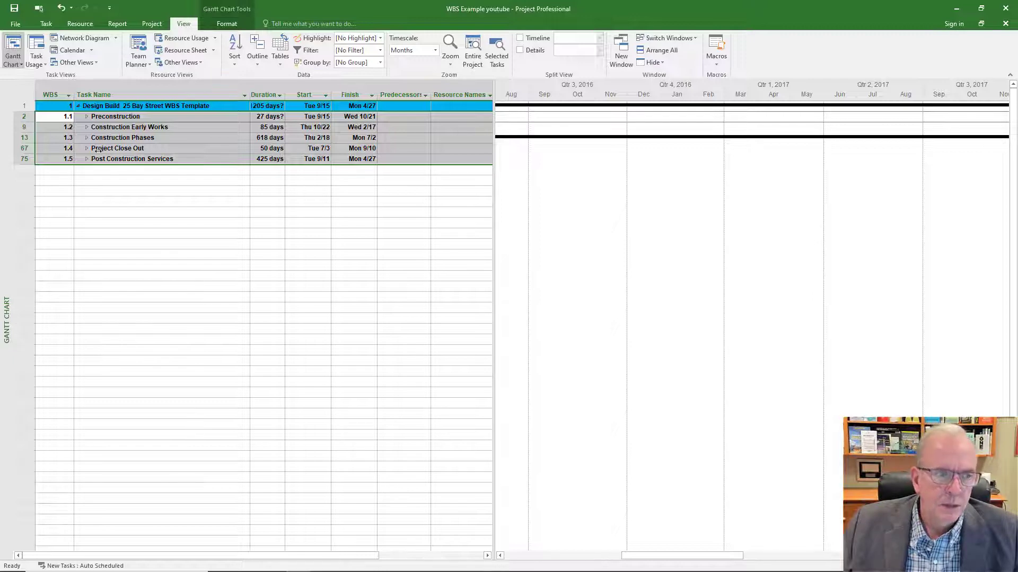
{"action": "right_click", "coordinate": [98, 150]}
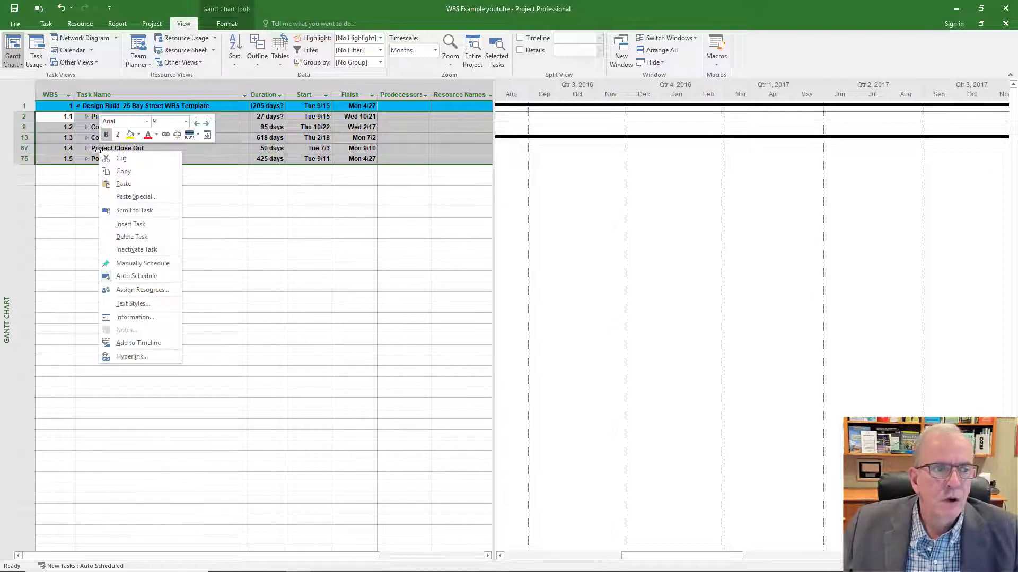
{"action": "left_click", "coordinate": [130, 136]}
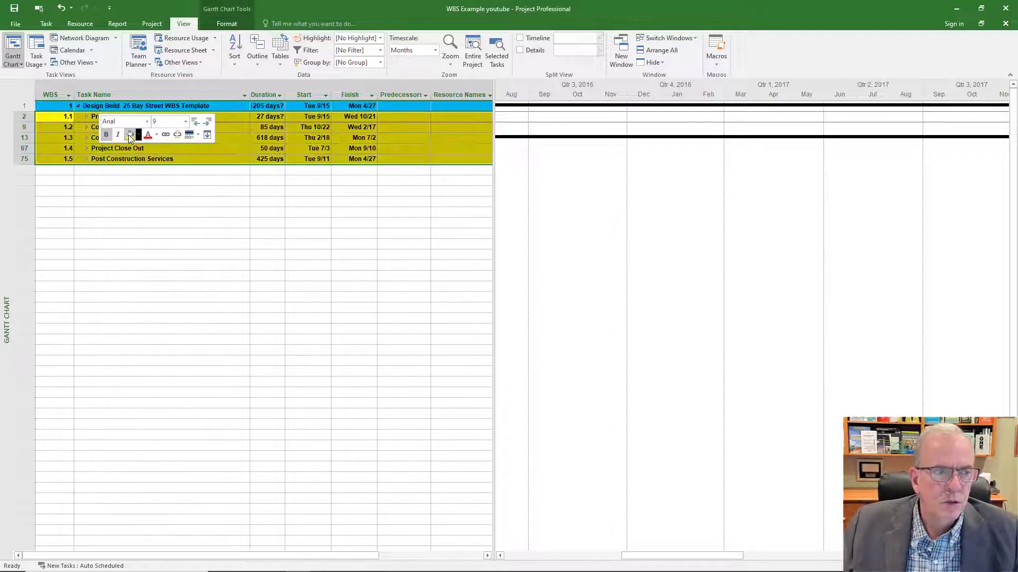
{"action": "left_click", "coordinate": [138, 181]}
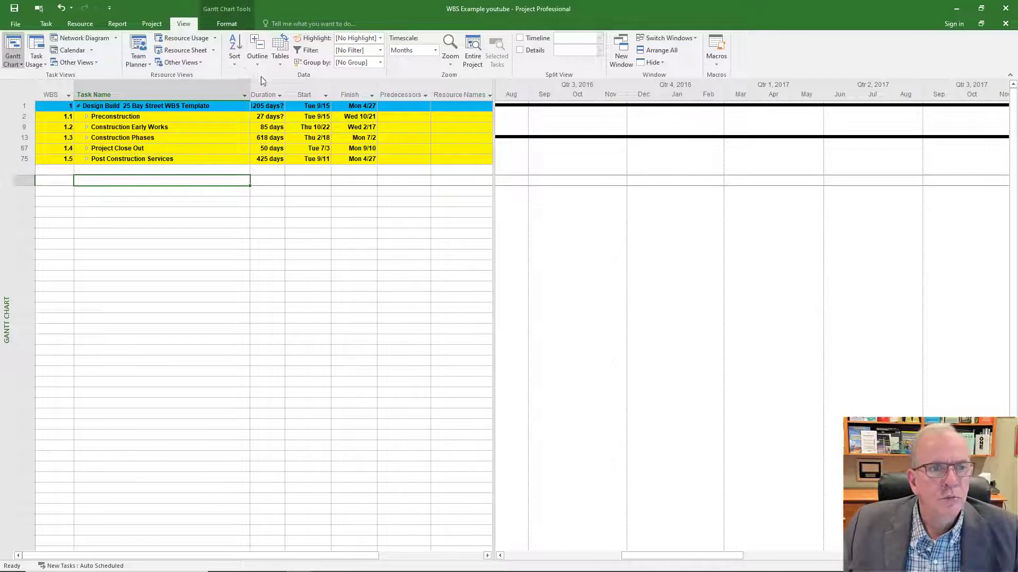
Show the outline at Level 3 and fill the Design row and the six Construction Phases summary rows with an orange background
{"action": "left_click", "coordinate": [253, 64]}
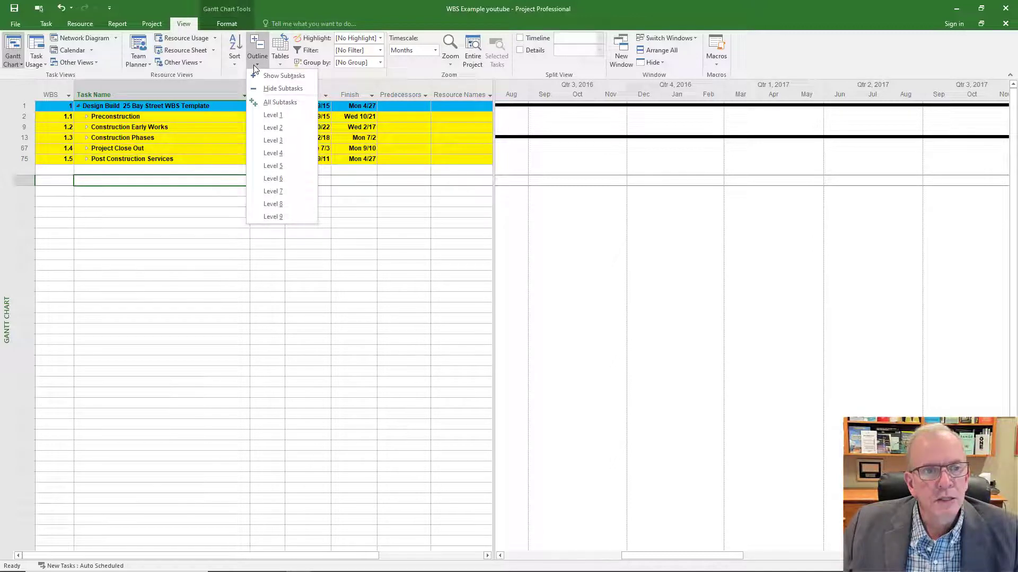
{"action": "left_click", "coordinate": [278, 142]}
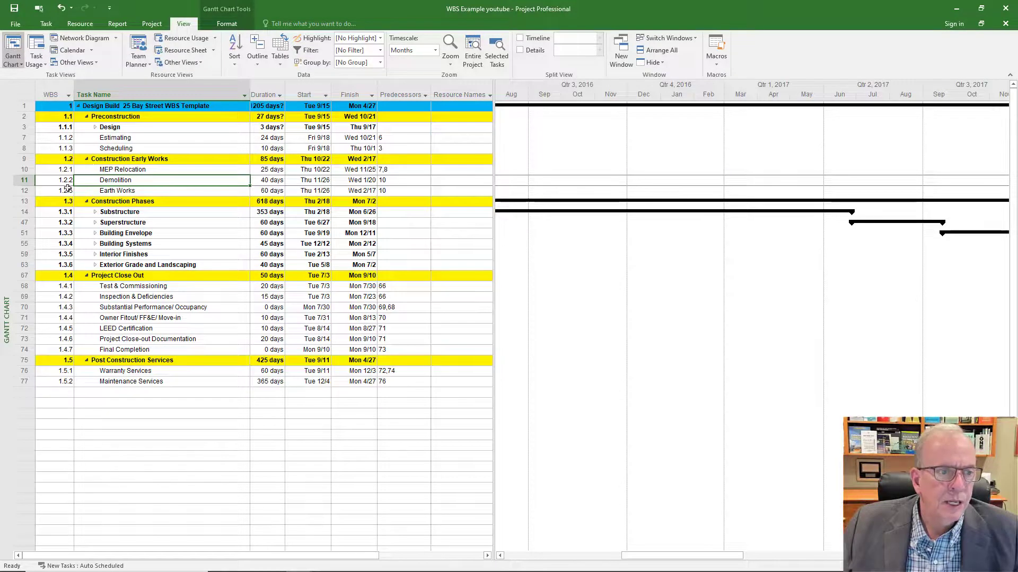
{"action": "left_click", "coordinate": [25, 127]}
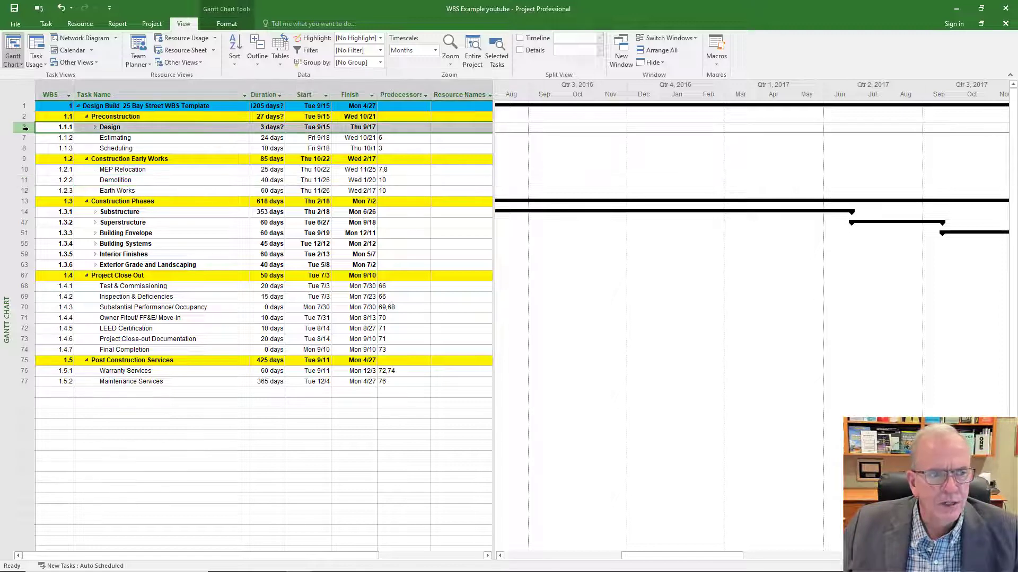
{"action": "left_click_drag", "start_coordinate": [25, 129], "coordinate": [26, 263]}
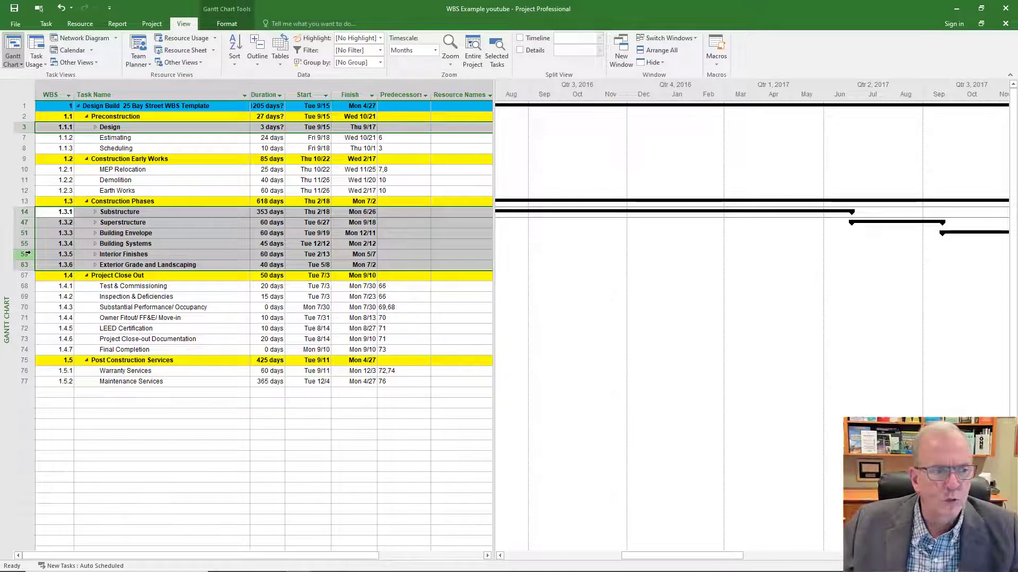
{"action": "right_click", "coordinate": [120, 233]}
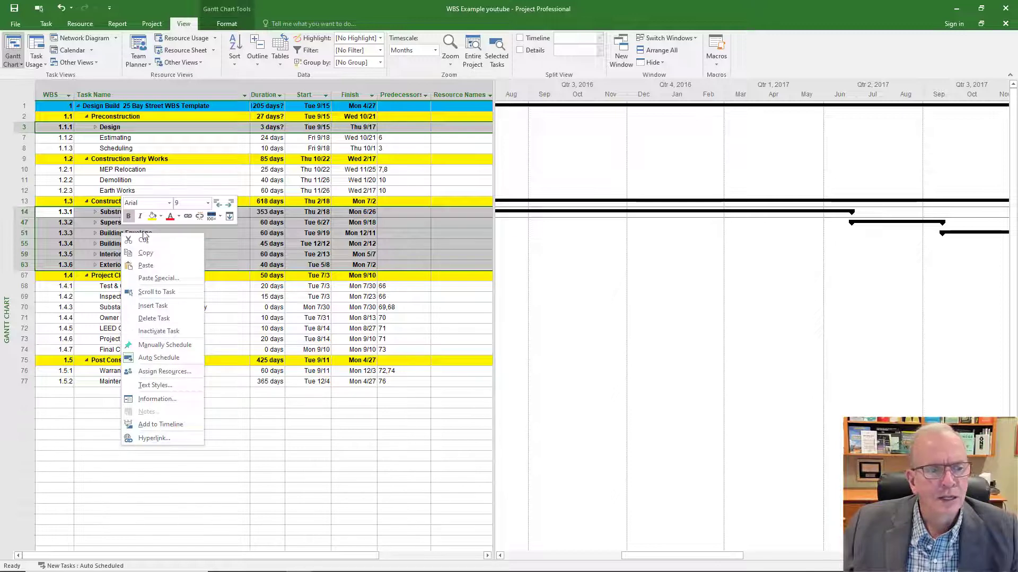
{"action": "left_click", "coordinate": [160, 217]}
{"action": "left_click", "coordinate": [160, 216]}
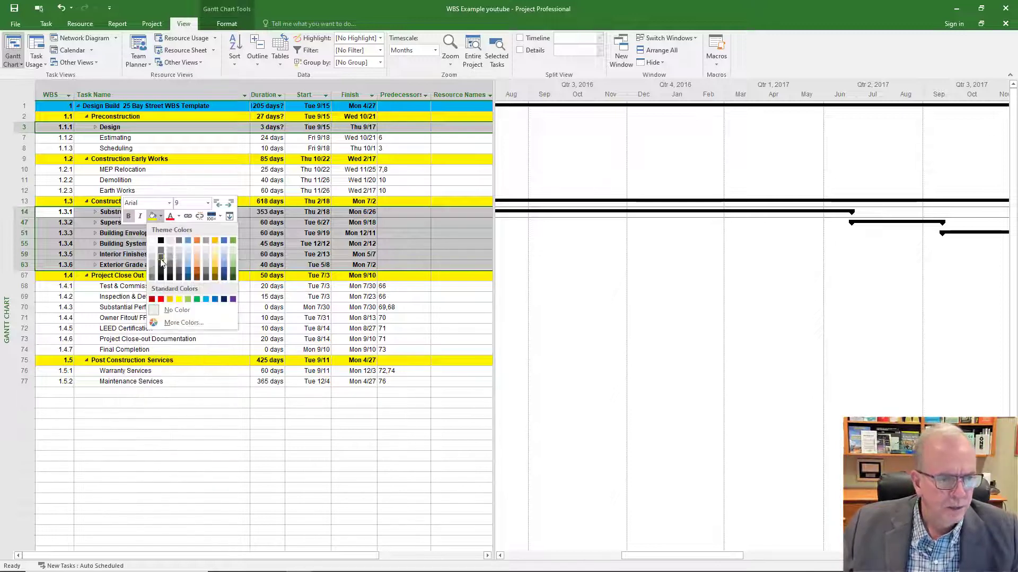
{"action": "left_click", "coordinate": [170, 300]}
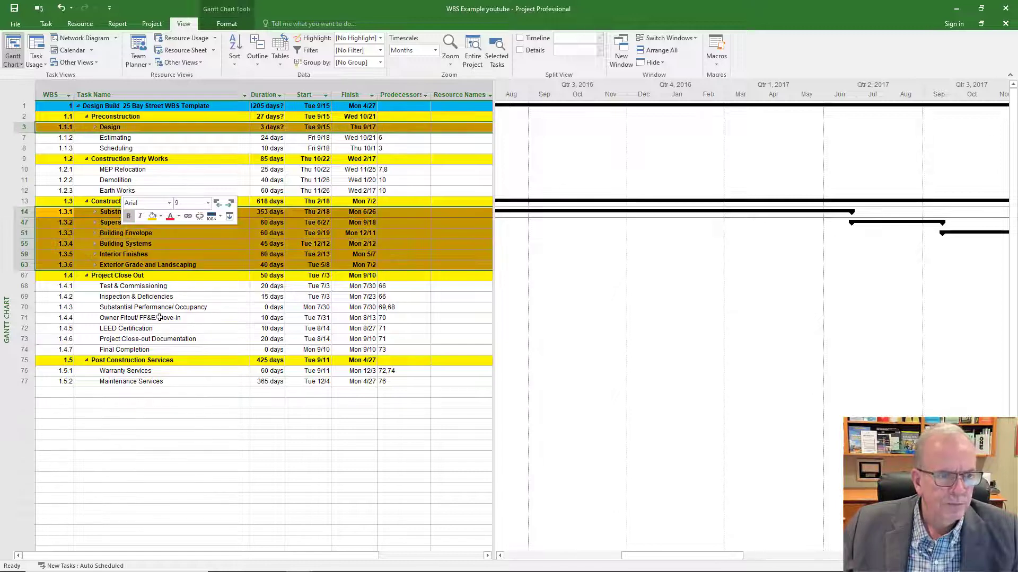
{"action": "left_click", "coordinate": [159, 317]}
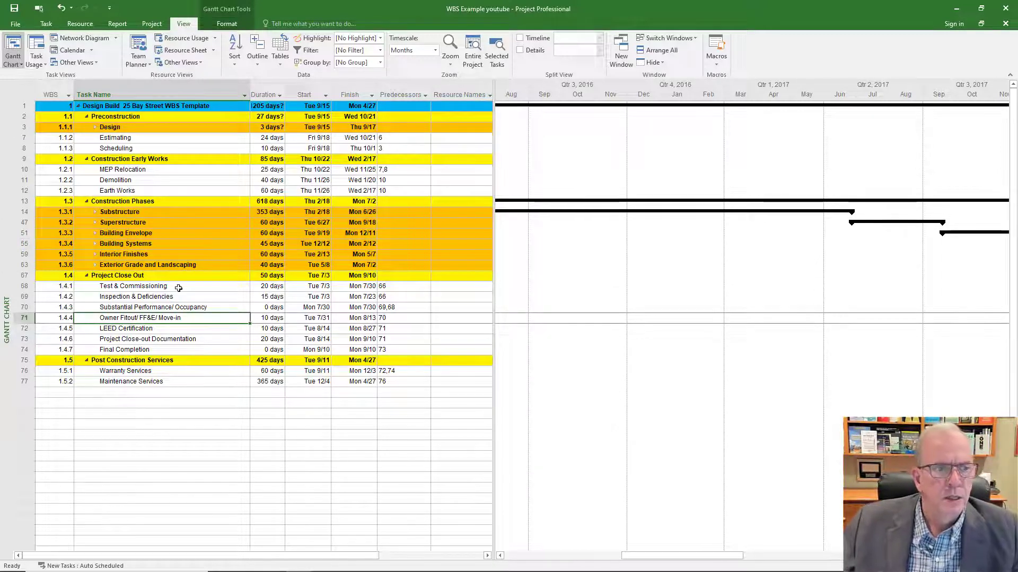
Show the outline at Level 4 and fill the six Substructure summary rows, from Excavation to P2, with a light green background
{"action": "left_click", "coordinate": [256, 66]}
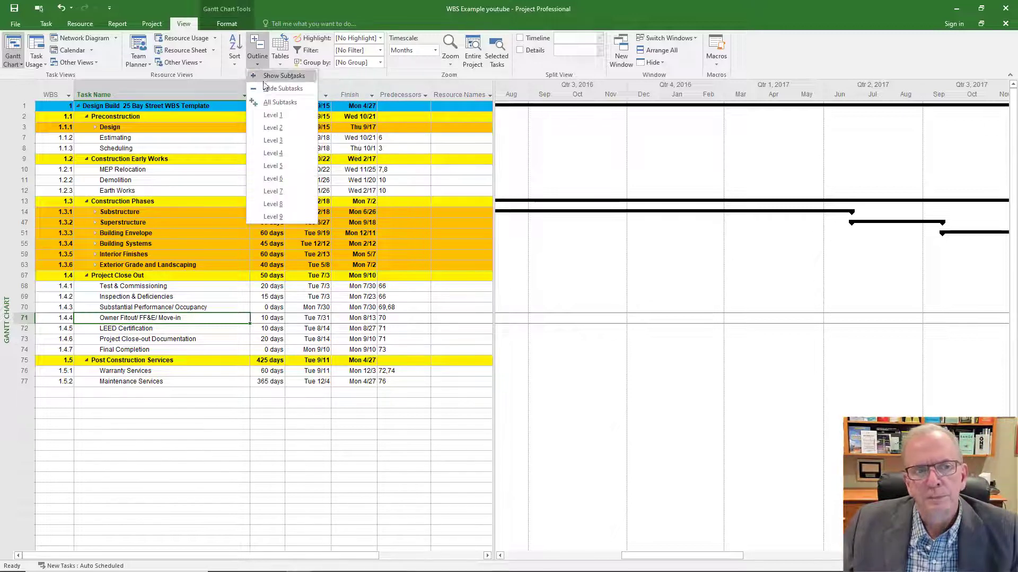
{"action": "left_click", "coordinate": [279, 159]}
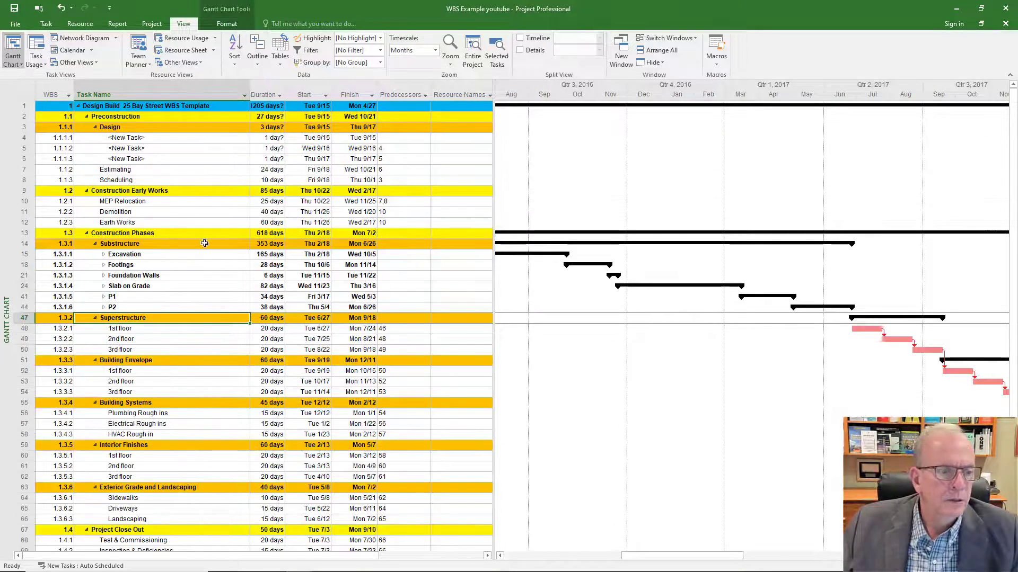
{"action": "scroll", "coordinate": [204, 243], "scroll_direction": "down", "scroll_amount": 2}
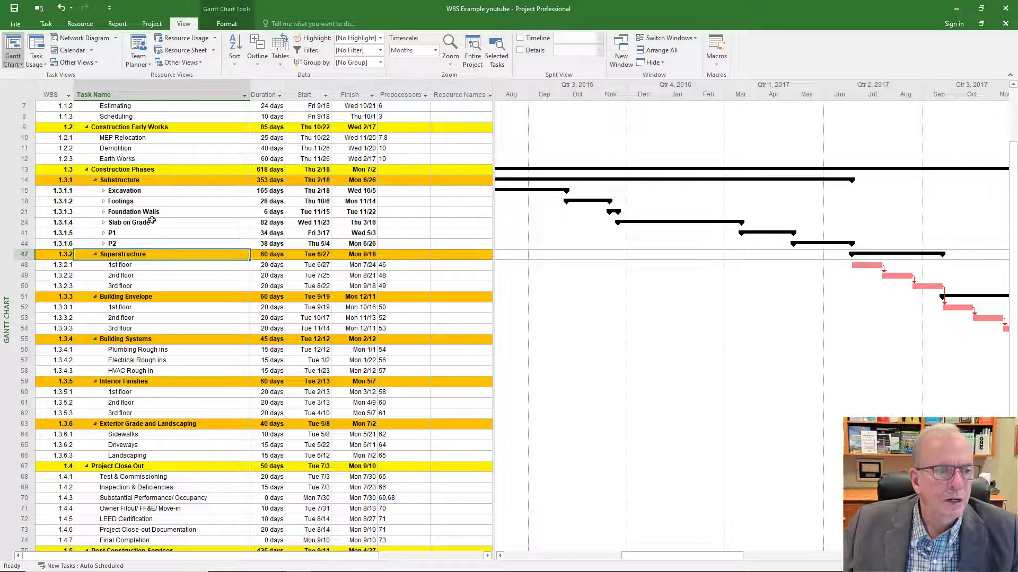
{"action": "left_click", "coordinate": [26, 191]}
{"action": "left_click_drag", "start_coordinate": [25, 190], "coordinate": [44, 245]}
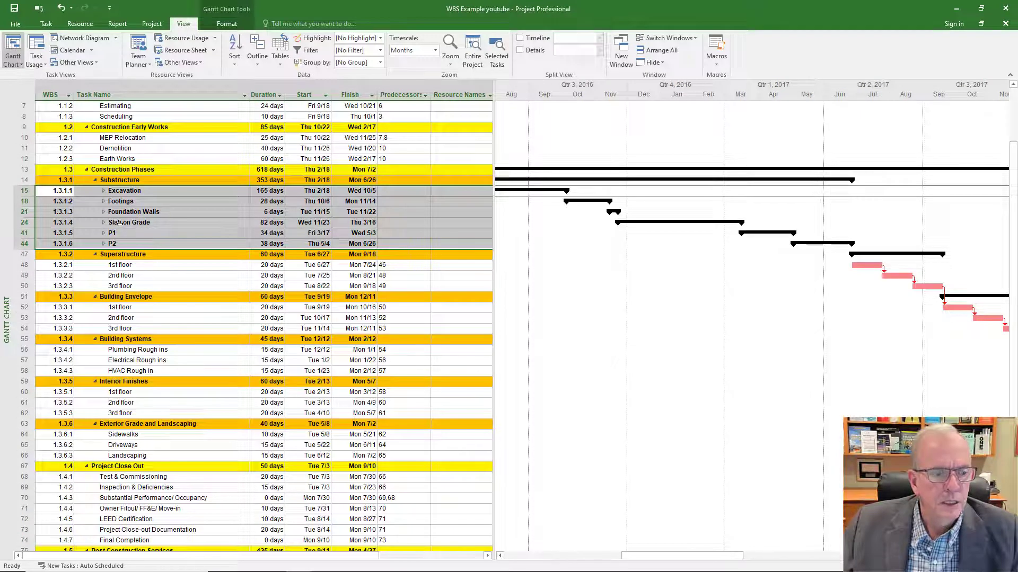
{"action": "scroll", "coordinate": [120, 222], "scroll_direction": "down", "scroll_amount": 3}
{"action": "scroll", "coordinate": [122, 220], "scroll_direction": "up", "scroll_amount": 5}
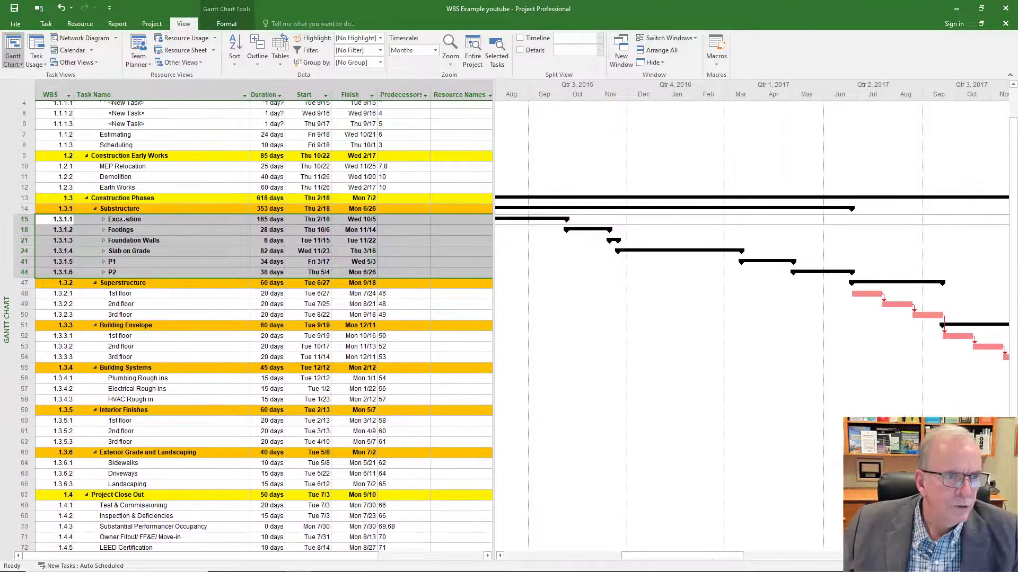
{"action": "scroll", "coordinate": [123, 219], "scroll_direction": "up", "scroll_amount": 2}
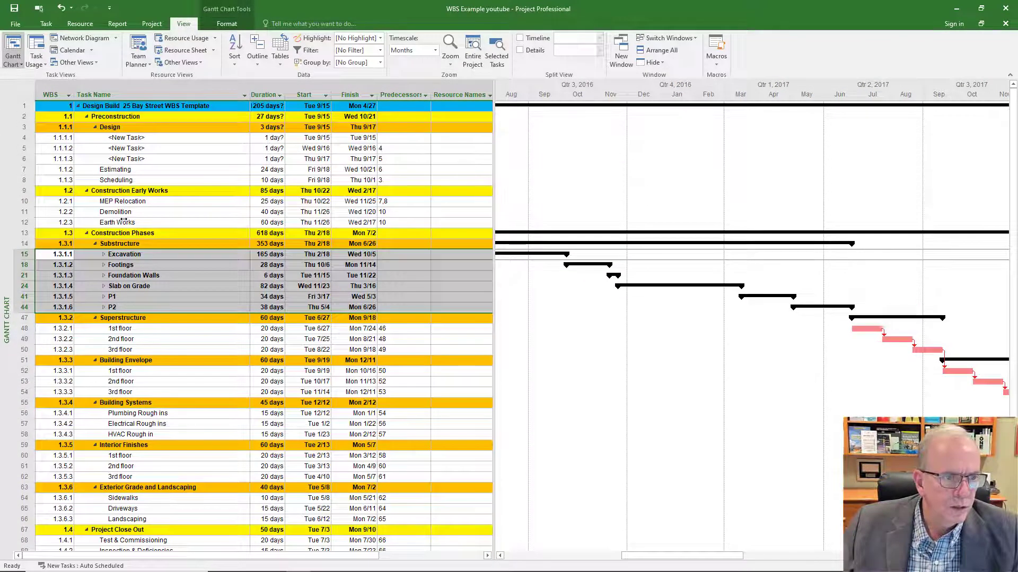
{"action": "scroll", "coordinate": [123, 220], "scroll_direction": "down", "scroll_amount": 2}
{"action": "right_click", "coordinate": [144, 213]}
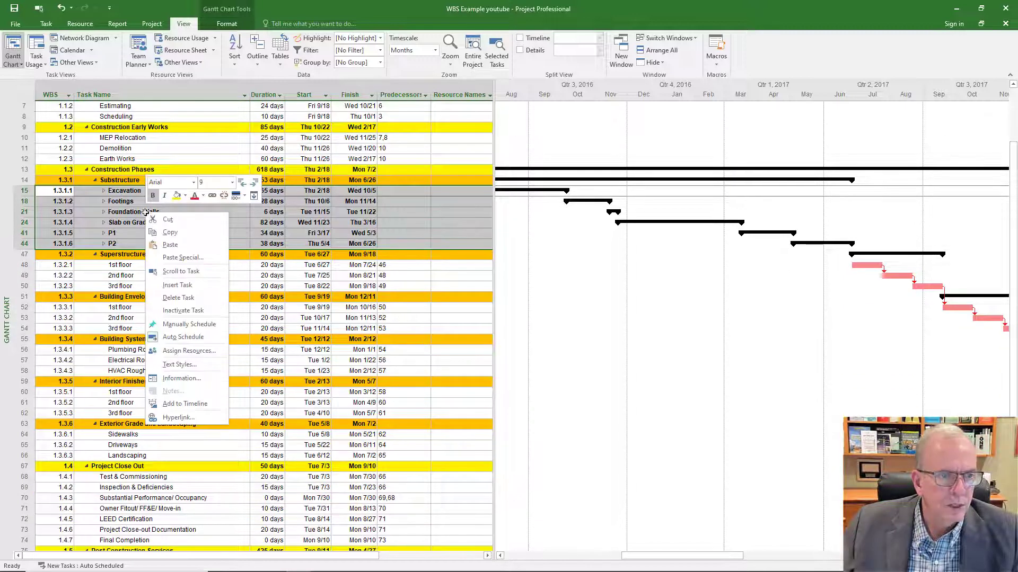
{"action": "left_click", "coordinate": [185, 196]}
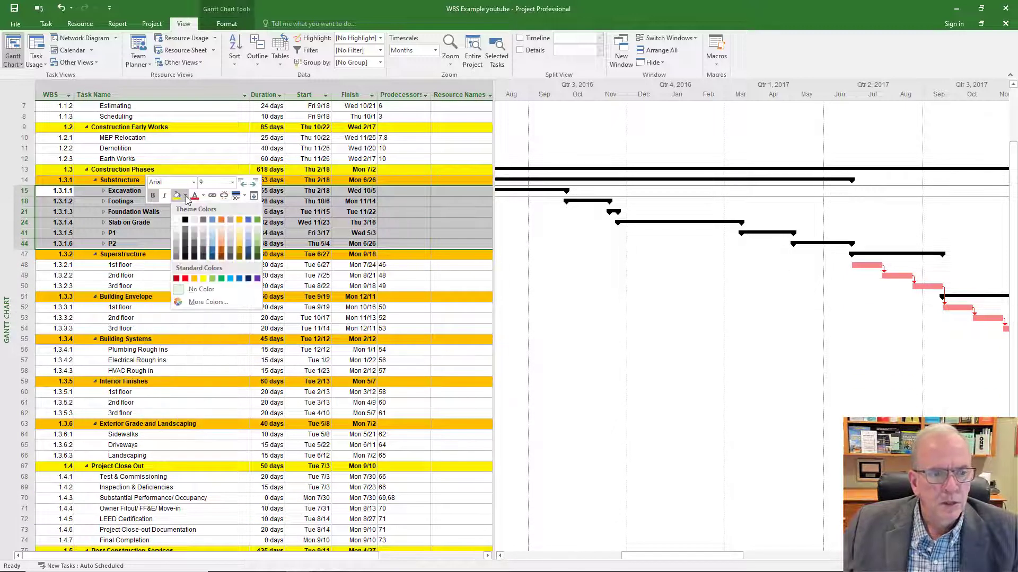
{"action": "left_click", "coordinate": [212, 279]}
{"action": "left_click", "coordinate": [136, 213]}
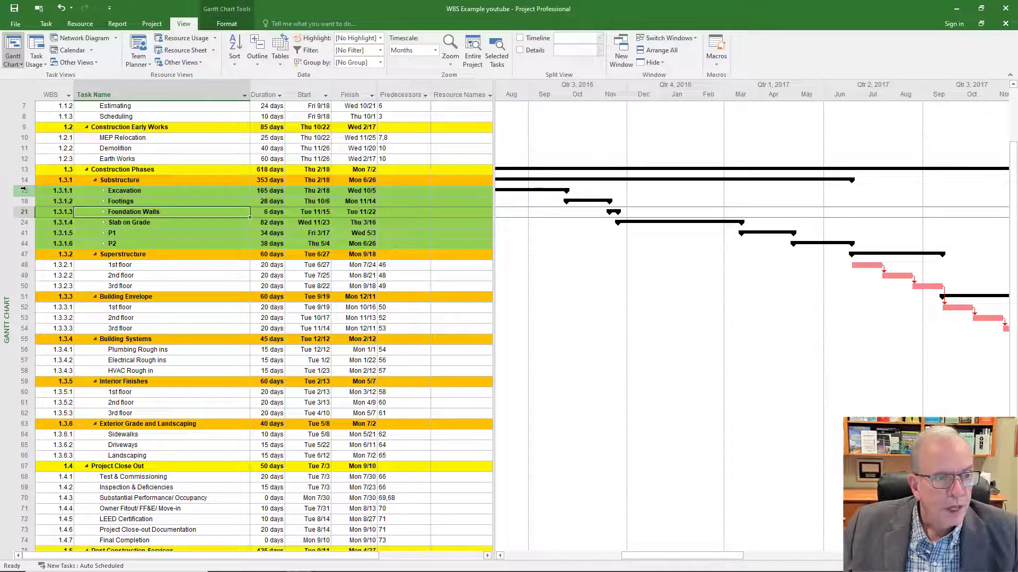
Show the outline at Level 5 and fill the Slab on Grade East Side and West Side rows with a light gray background
{"action": "left_click", "coordinate": [257, 56]}
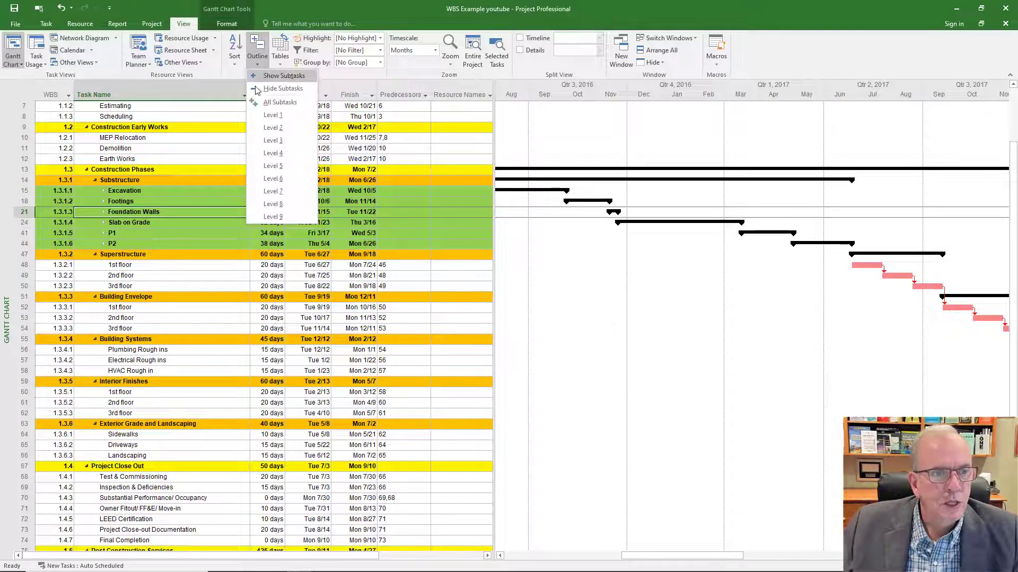
{"action": "left_click", "coordinate": [271, 166]}
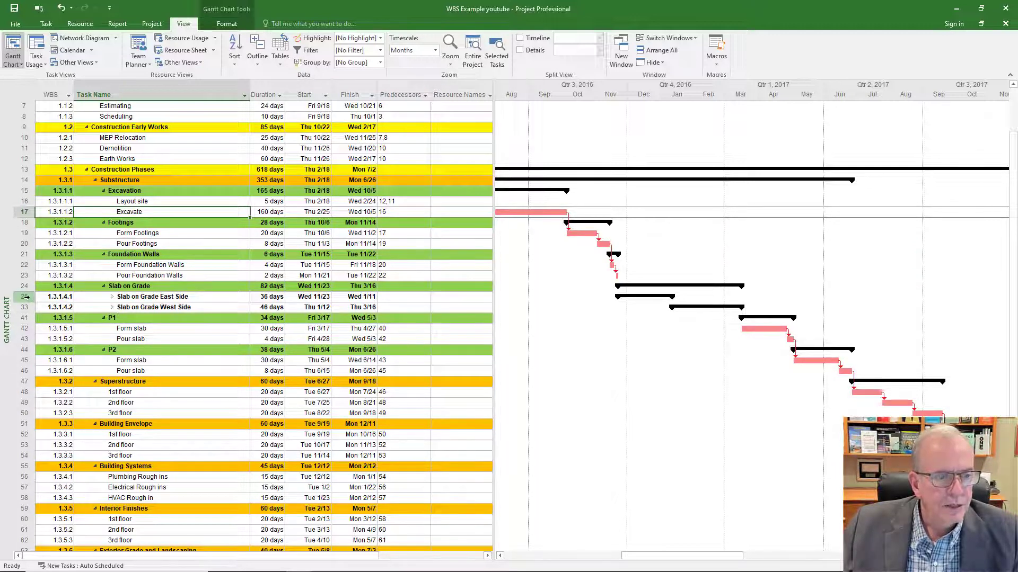
{"action": "left_click_drag", "start_coordinate": [25, 297], "coordinate": [25, 308]}
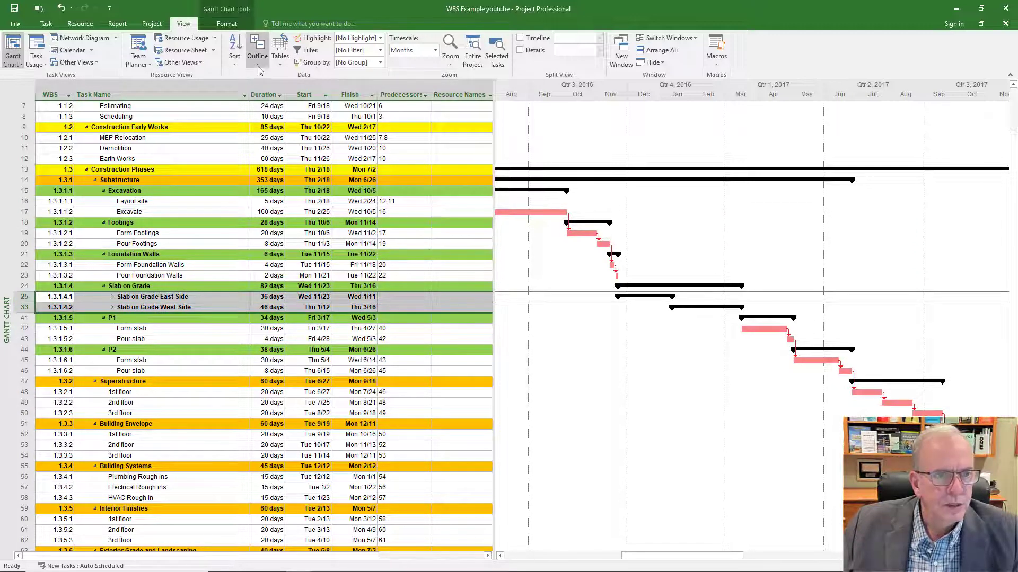
{"action": "right_click", "coordinate": [116, 300]}
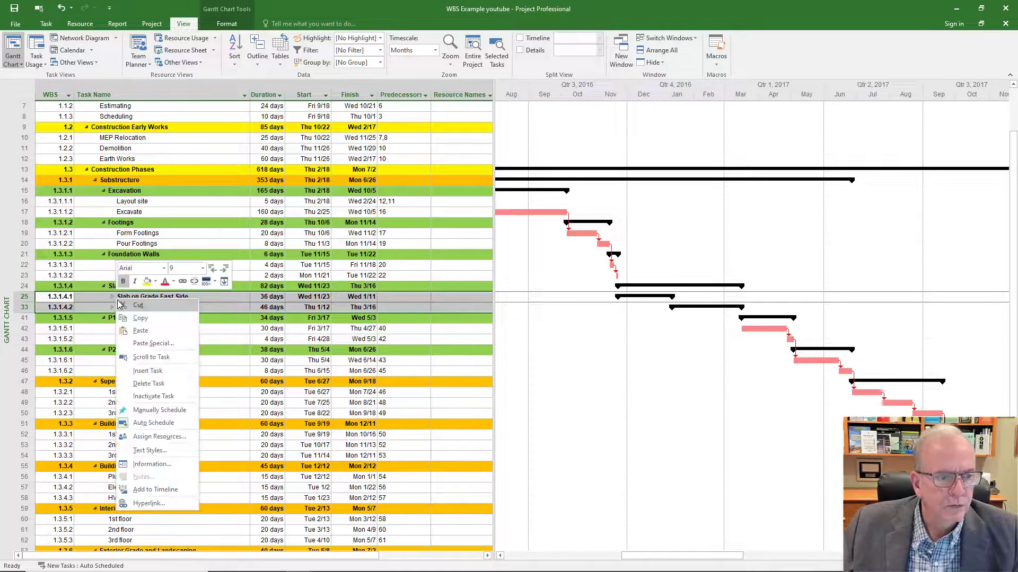
{"action": "left_click", "coordinate": [155, 282]}
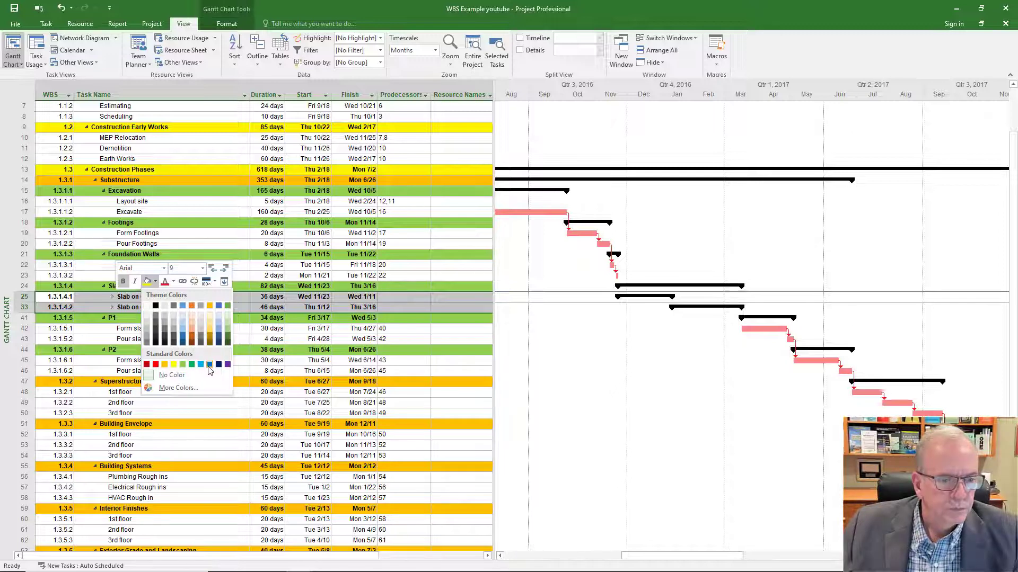
{"action": "left_click", "coordinate": [165, 306]}
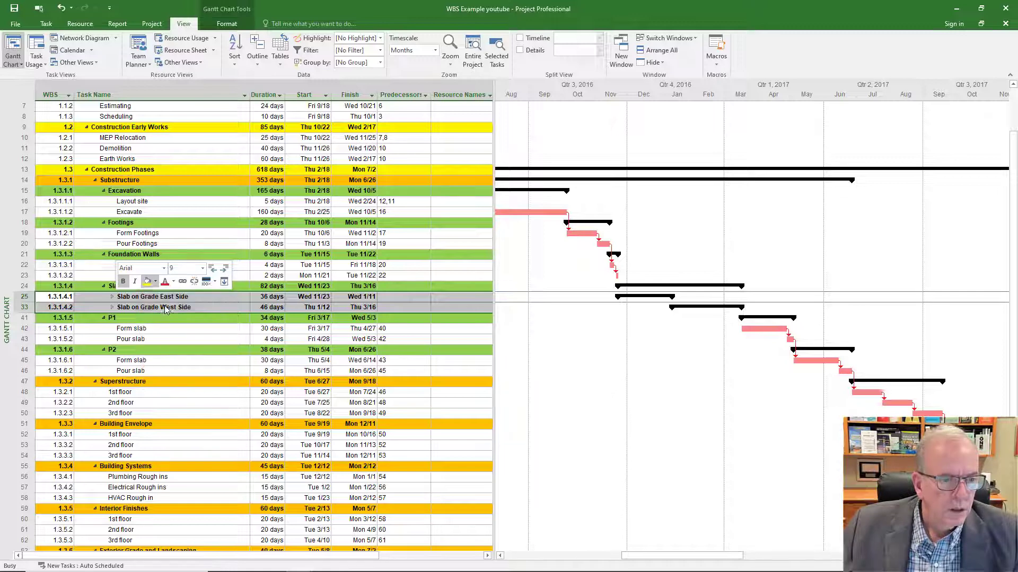
{"action": "left_click", "coordinate": [166, 339]}
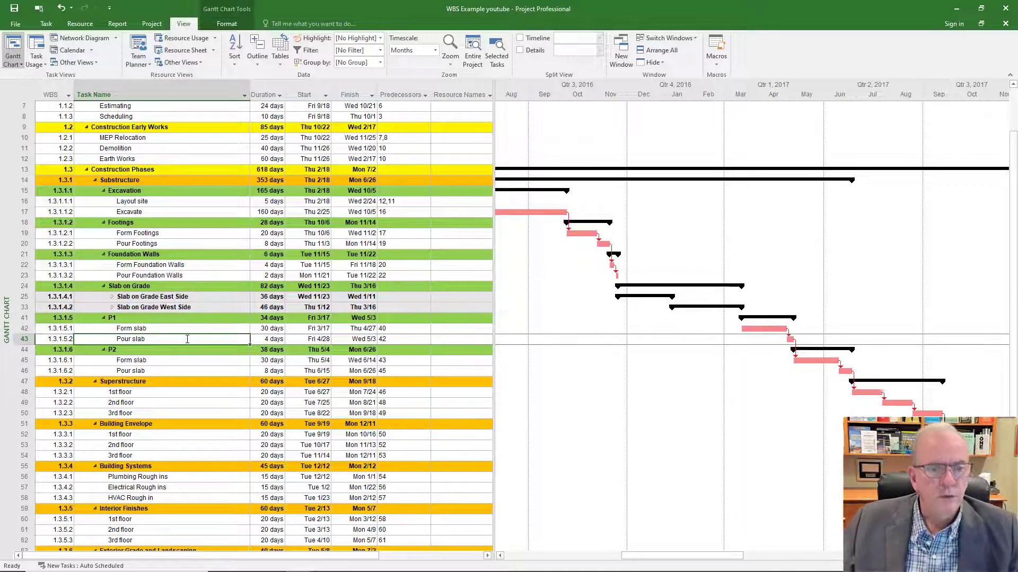
{"action": "scroll", "coordinate": [185, 330], "scroll_direction": "up", "scroll_amount": 2}
{"action": "scroll", "coordinate": [186, 330], "scroll_direction": "up", "scroll_amount": 1}
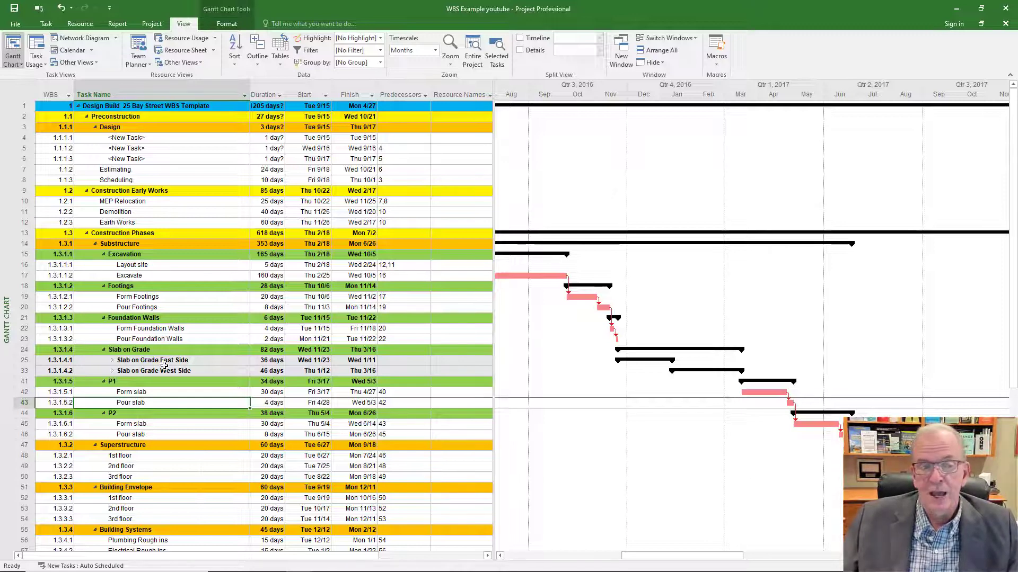
{"action": "left_click", "coordinate": [98, 171]}
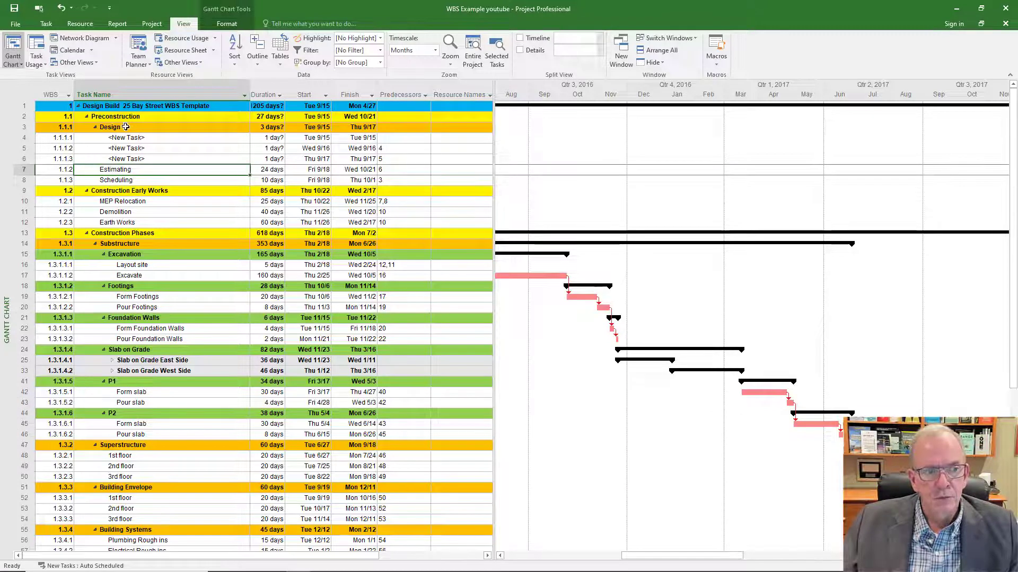
{"action": "key", "text": "Up"}
{"action": "key", "text": "Up"}
{"action": "key", "text": "Up"}
{"action": "key", "text": "Up"}
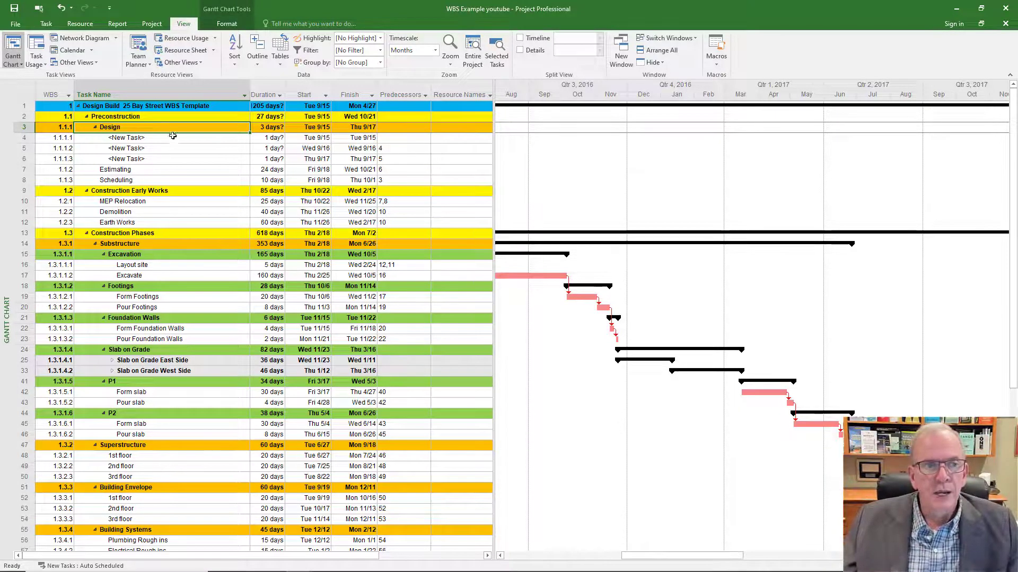
Collapse the project outline to Level 2 and expand it again to Level 3
{"action": "left_click", "coordinate": [257, 53]}
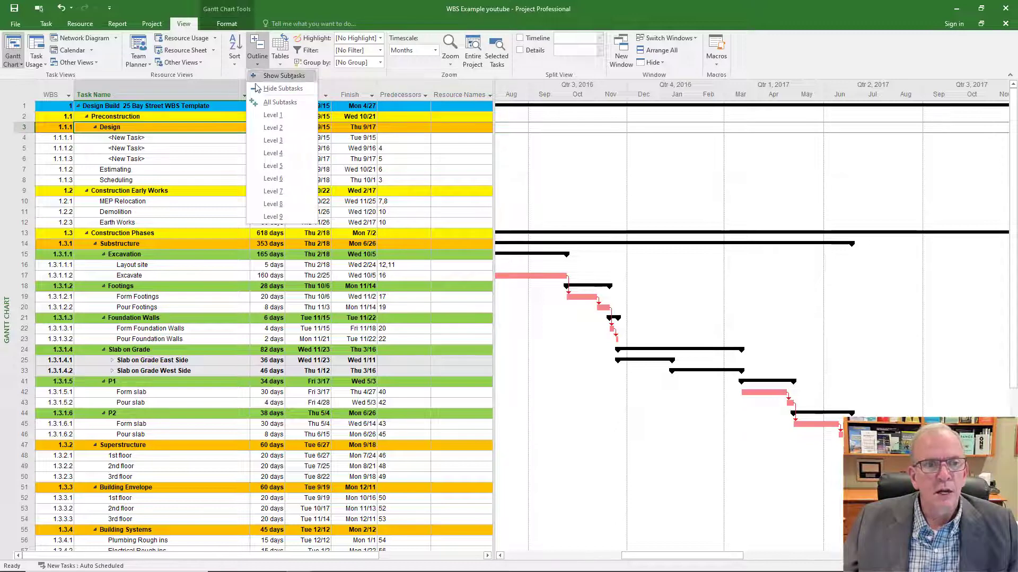
{"action": "left_click", "coordinate": [270, 115]}
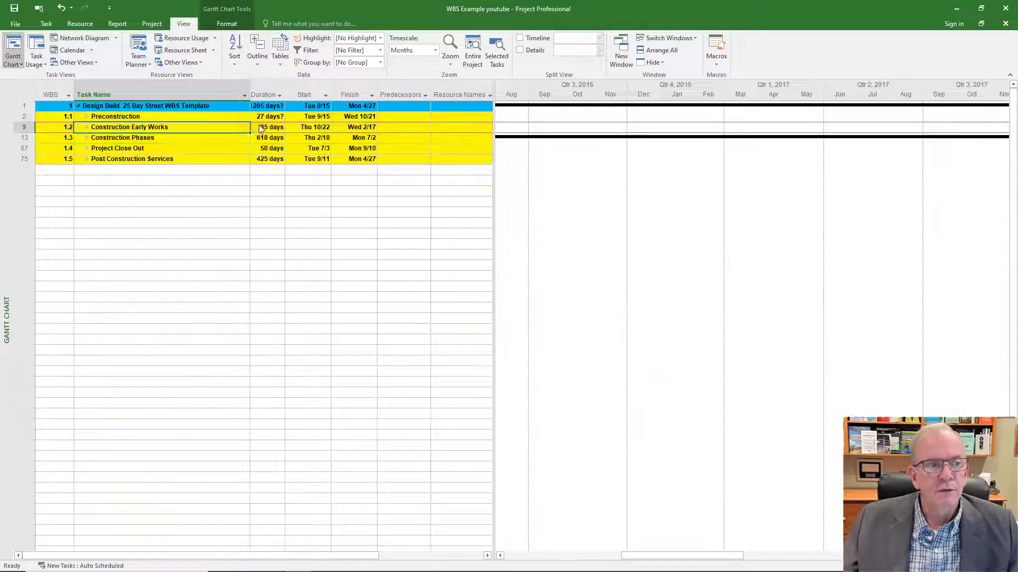
{"action": "left_click", "coordinate": [262, 65]}
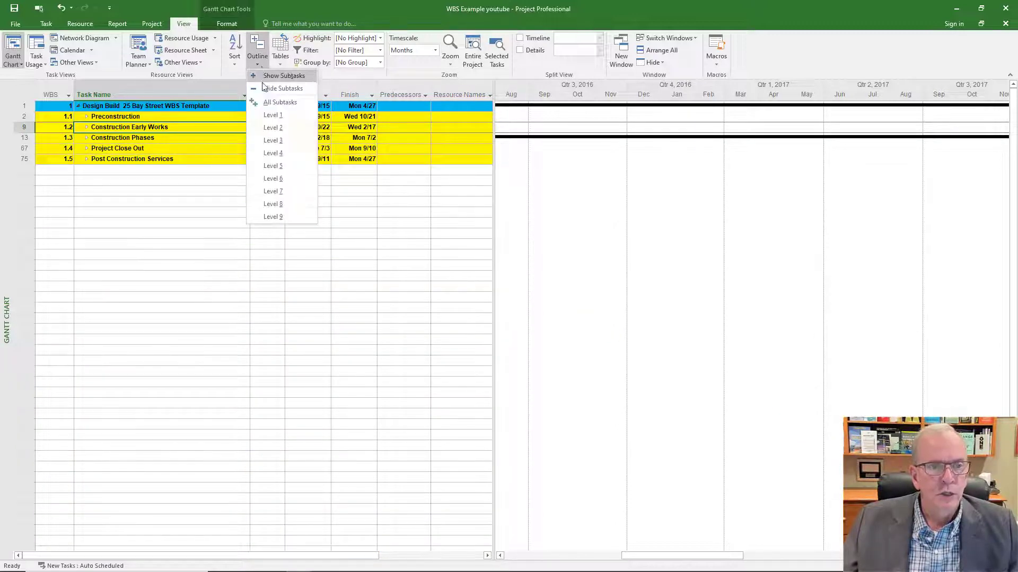
{"action": "left_click", "coordinate": [272, 140]}
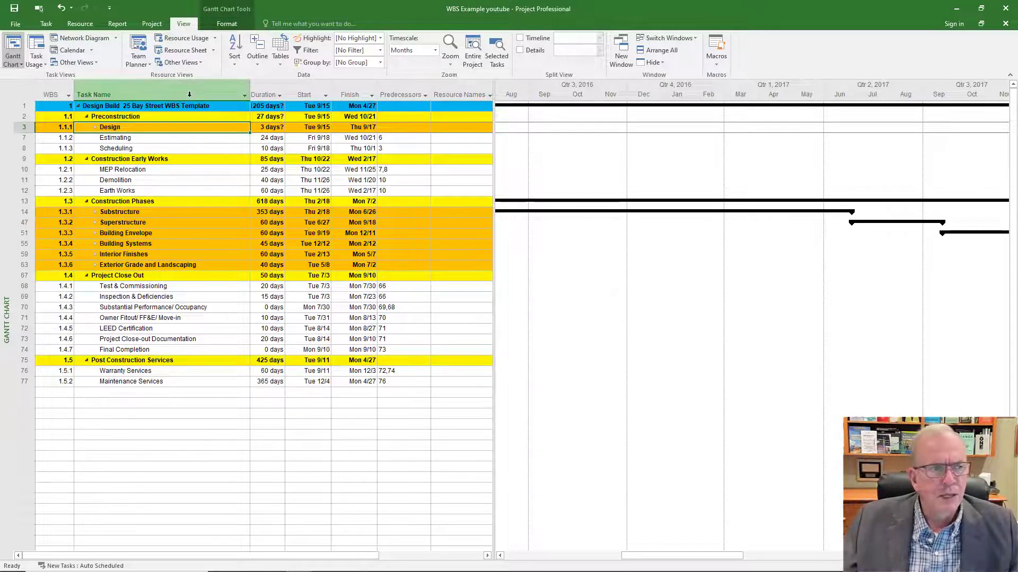
Open the text styles for Summary Tasks and view the available background colours without changing them
{"action": "left_click", "coordinate": [226, 25]}
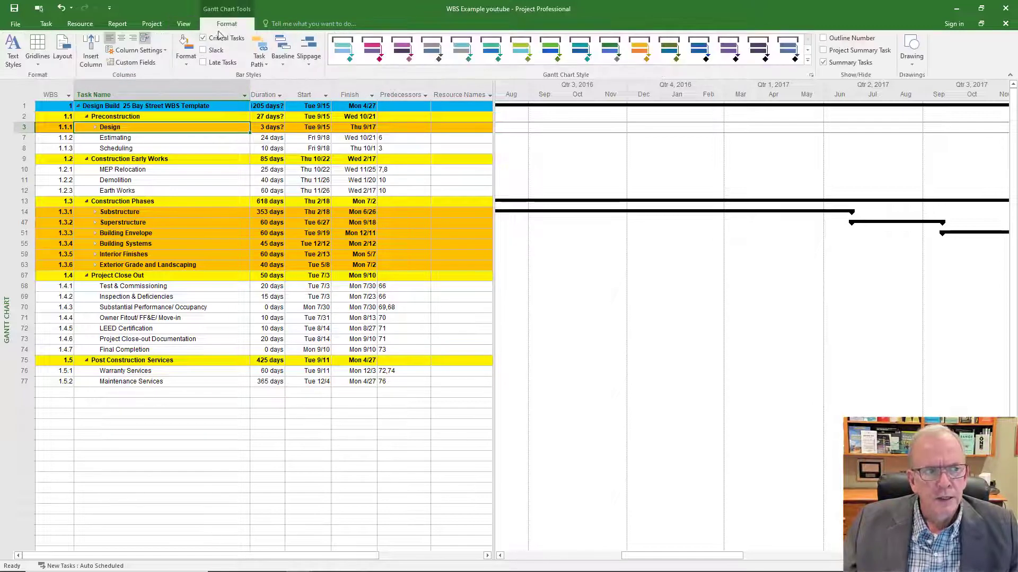
{"action": "left_click", "coordinate": [13, 55]}
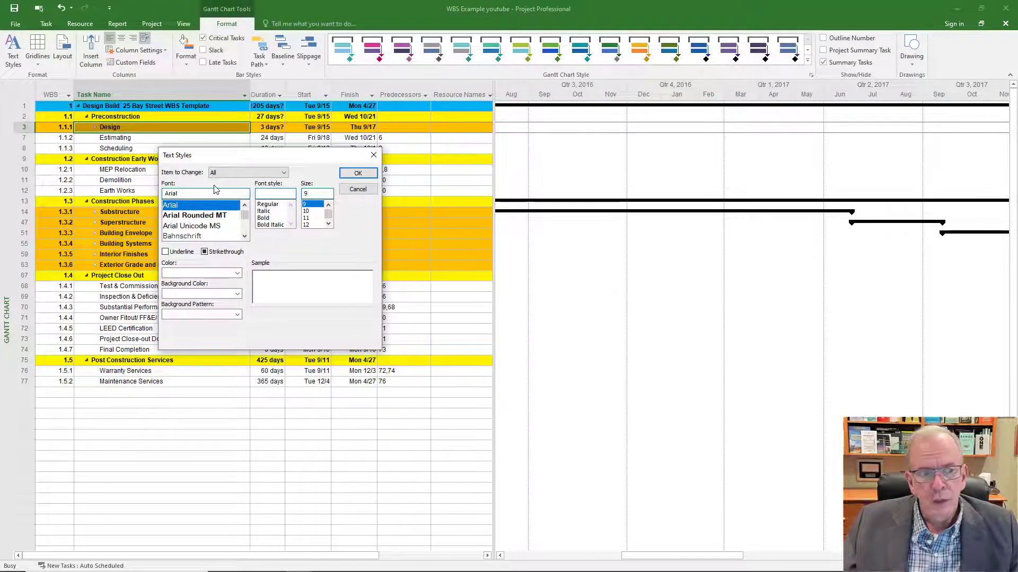
{"action": "left_click", "coordinate": [285, 174]}
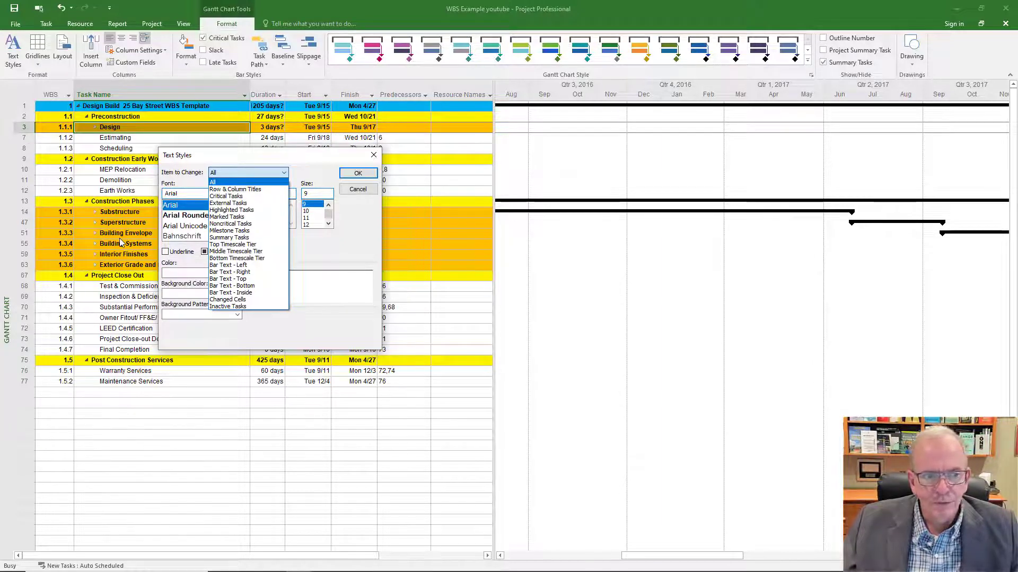
{"action": "left_click", "coordinate": [224, 238]}
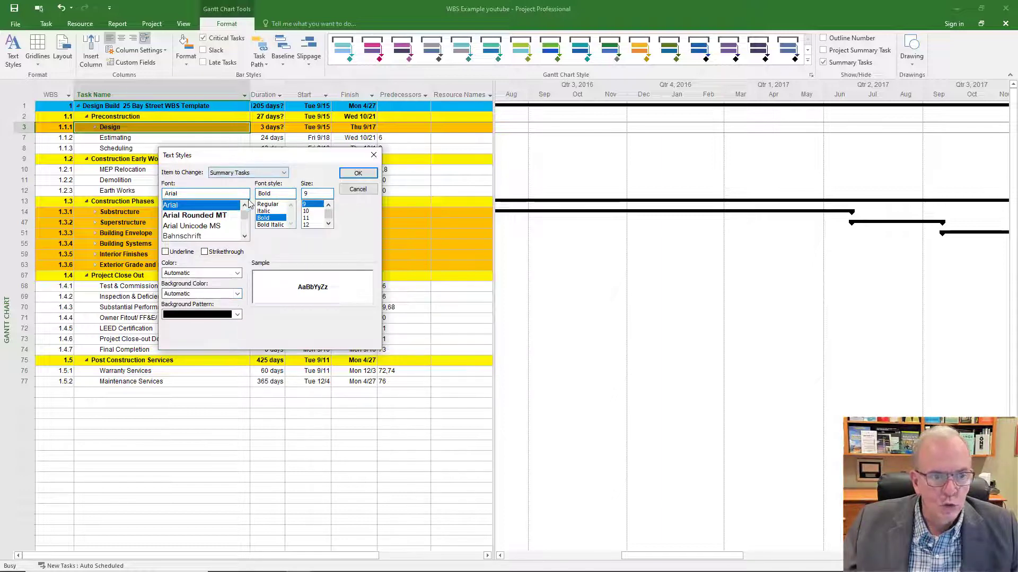
{"action": "left_click", "coordinate": [238, 294]}
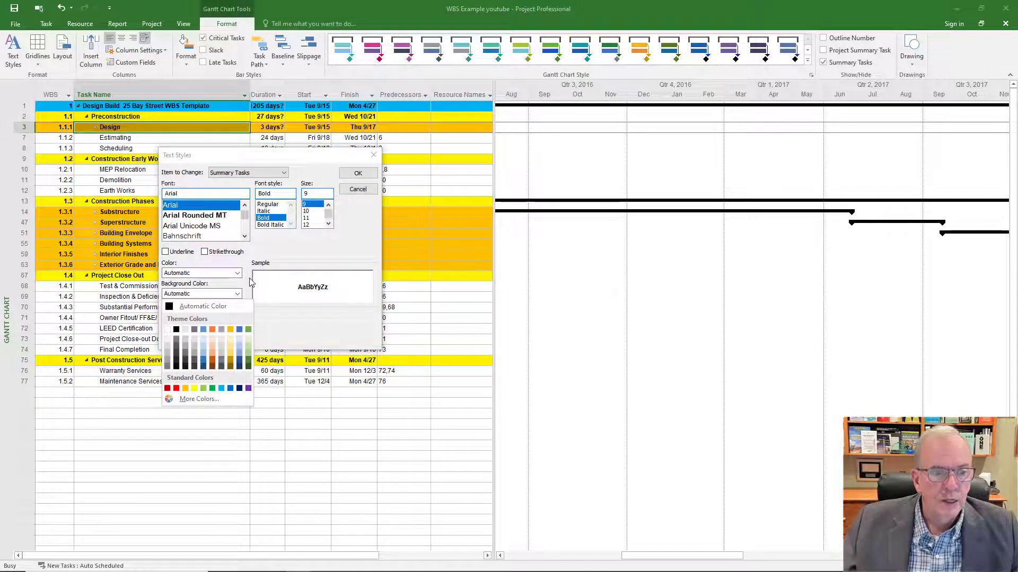
{"action": "left_click", "coordinate": [247, 285]}
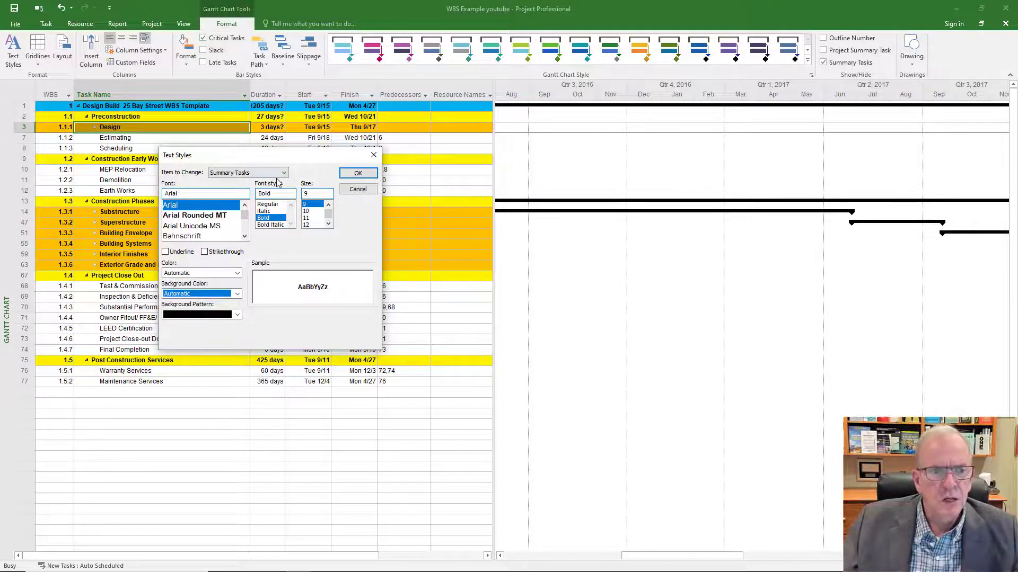
Set the text colour of Critical Tasks to standard red in the text styles and apply it
{"action": "left_click", "coordinate": [283, 174]}
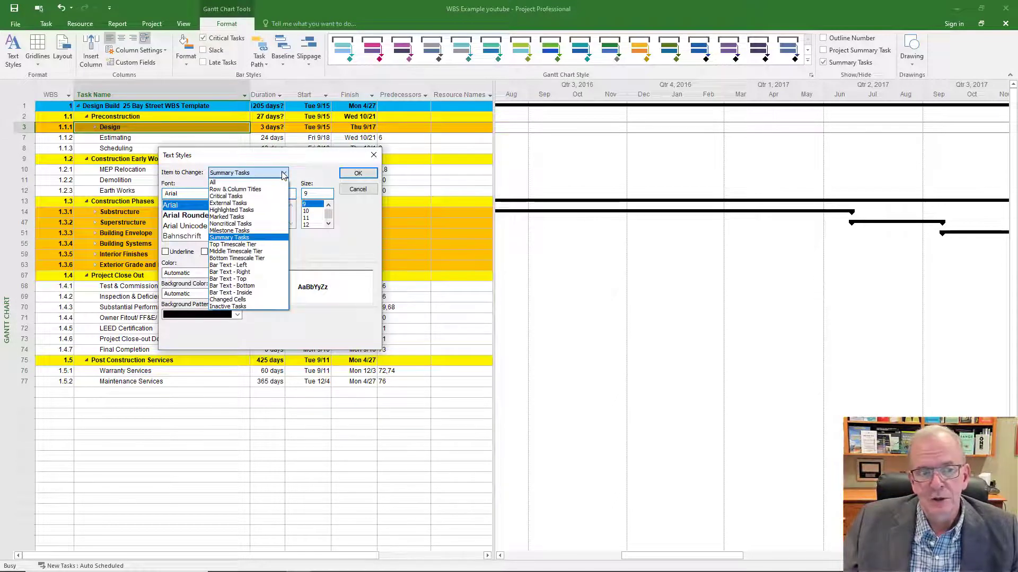
{"action": "left_click", "coordinate": [233, 196]}
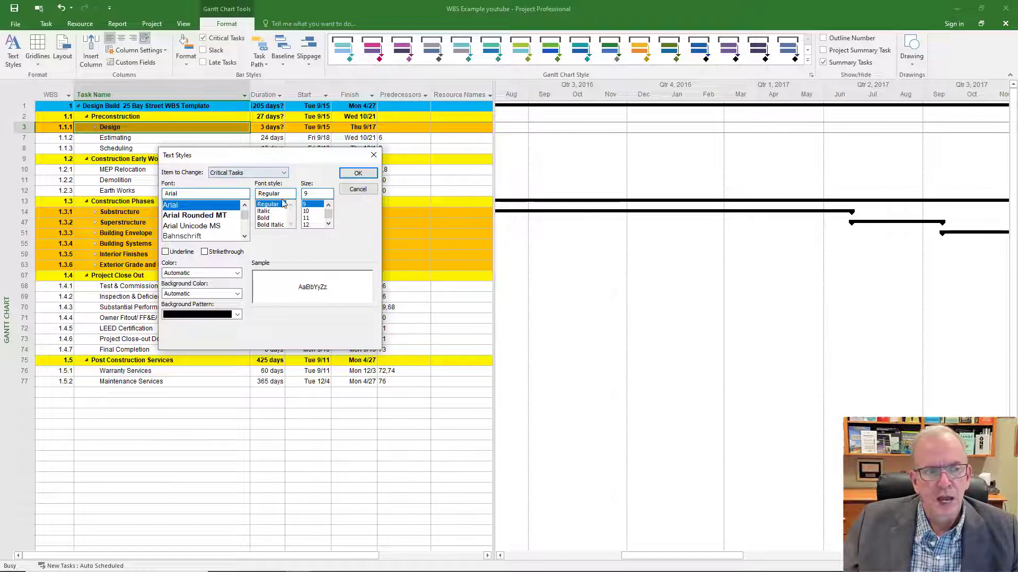
{"action": "left_click", "coordinate": [237, 273]}
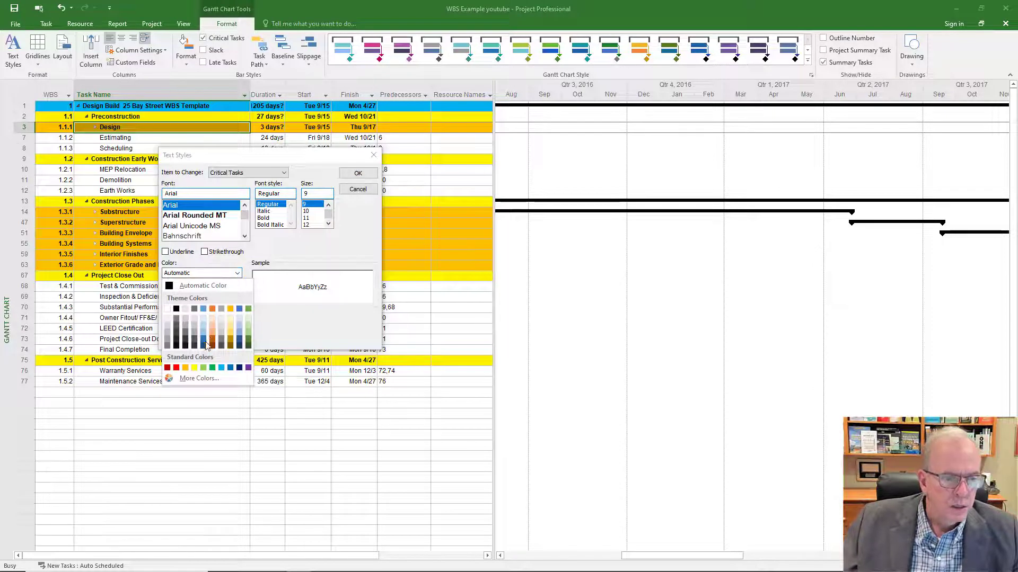
{"action": "left_click", "coordinate": [177, 368]}
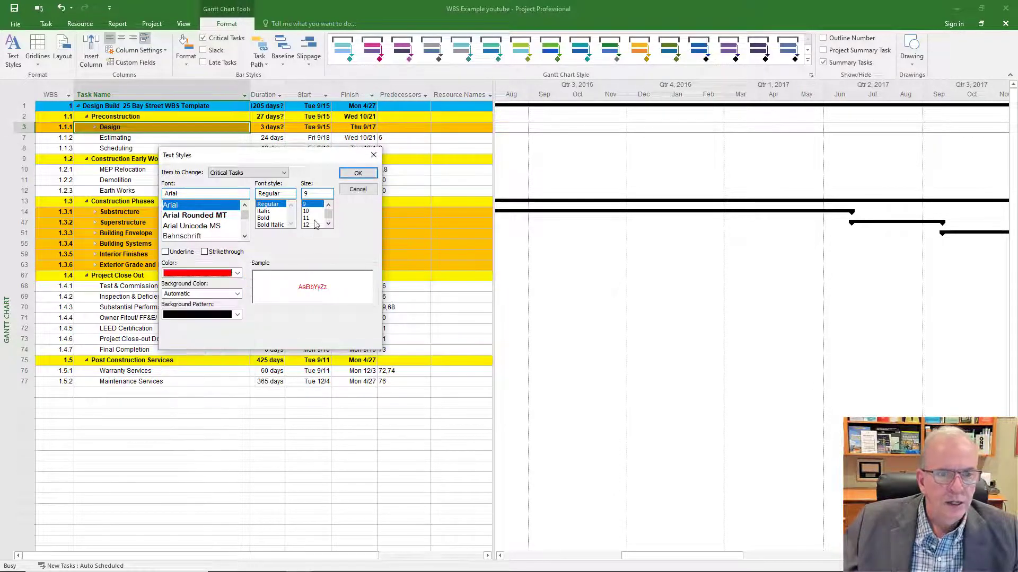
{"action": "left_click", "coordinate": [352, 177]}
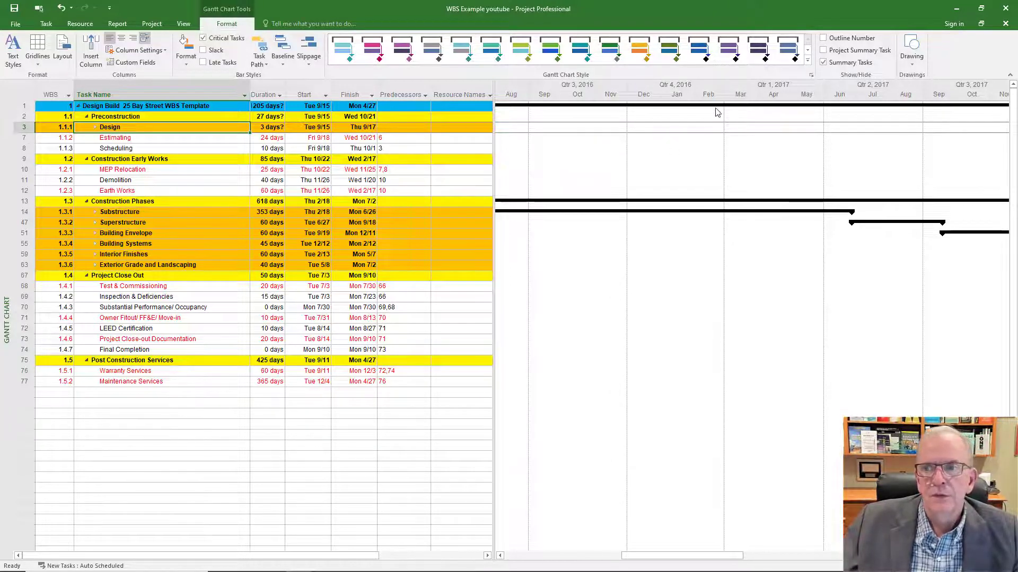
Bring the Design task's bar into view on the Gantt chart and expand the outline to all subtasks, down to Level 9
{"action": "left_click", "coordinate": [47, 23]}
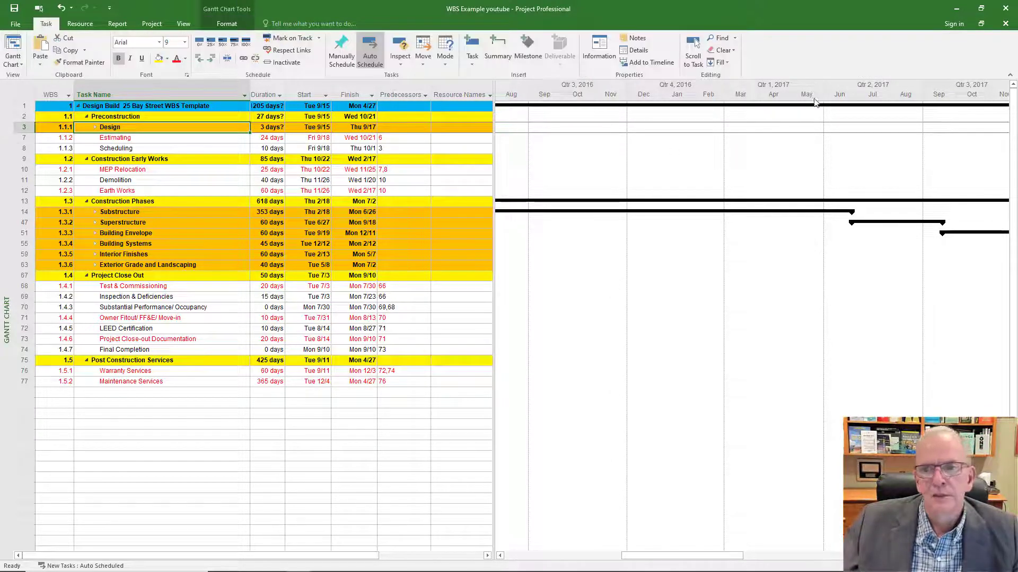
{"action": "left_click", "coordinate": [693, 51]}
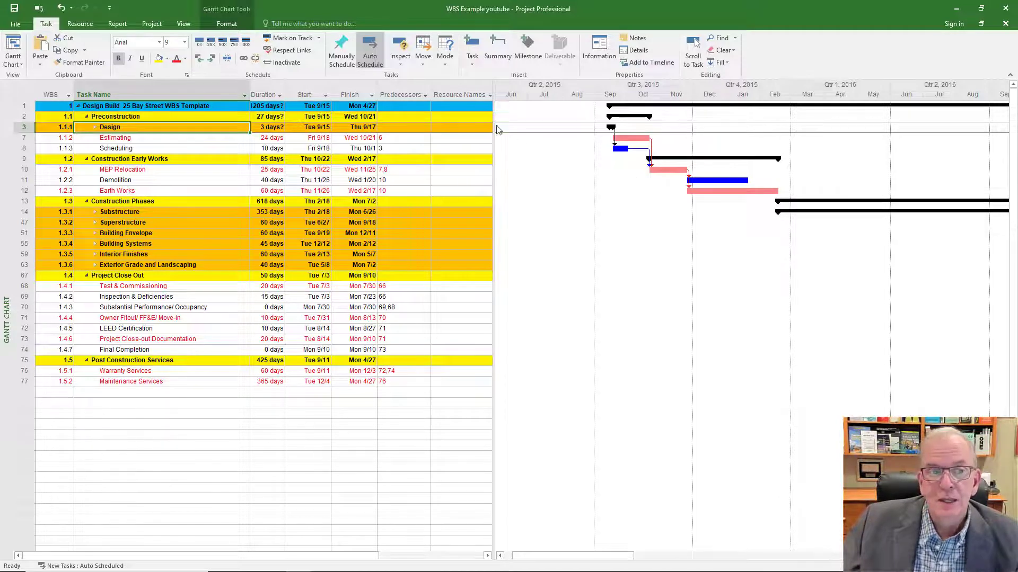
{"action": "left_click", "coordinate": [184, 24]}
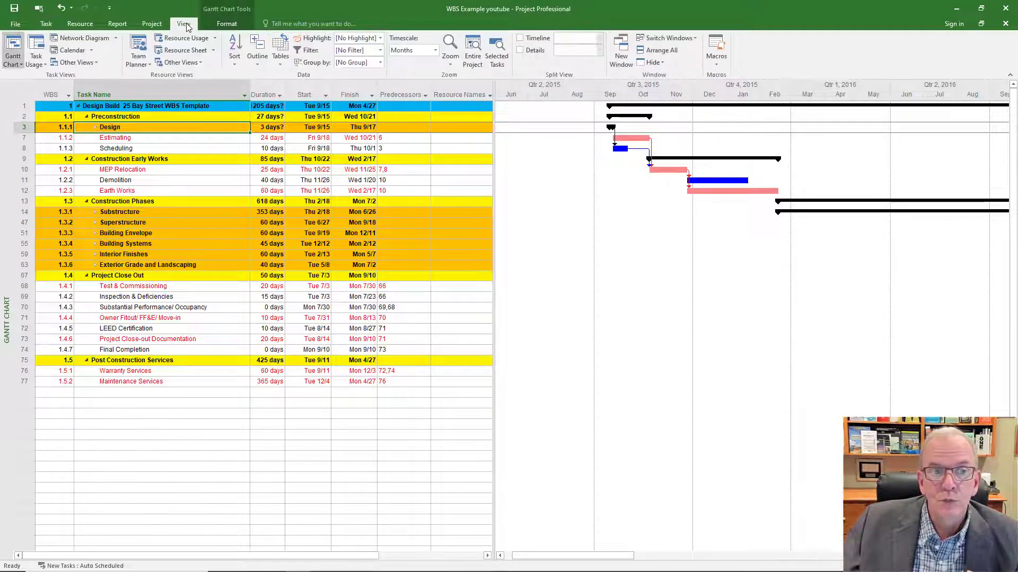
{"action": "left_click", "coordinate": [257, 64]}
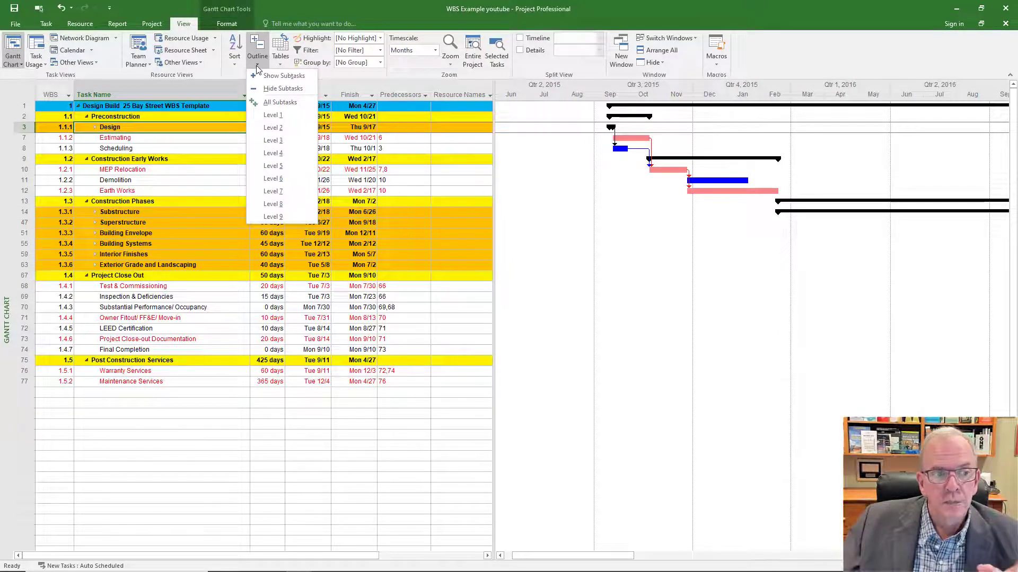
{"action": "left_click", "coordinate": [271, 106]}
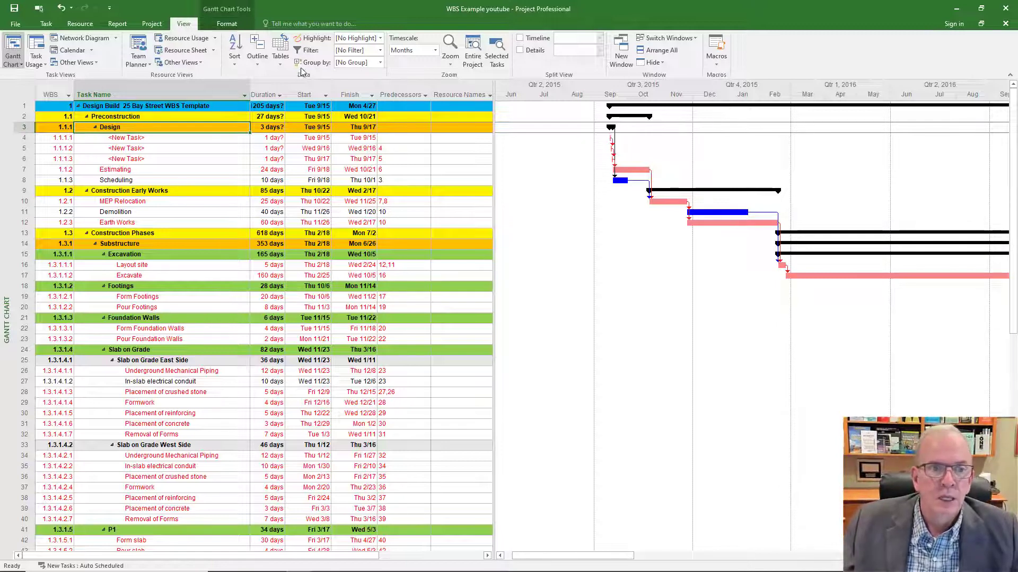
{"action": "left_click", "coordinate": [258, 64]}
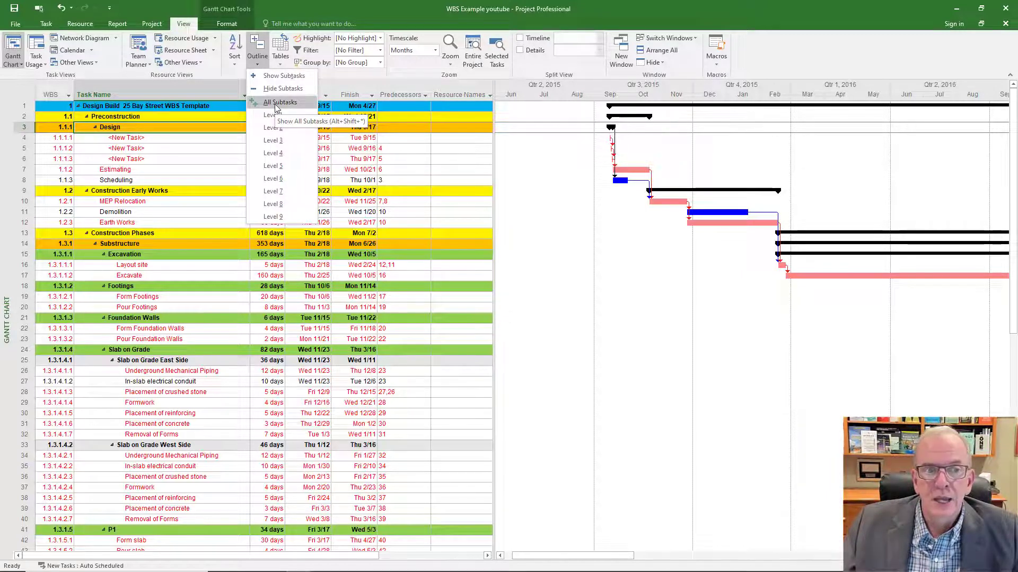
{"action": "left_click", "coordinate": [273, 216]}
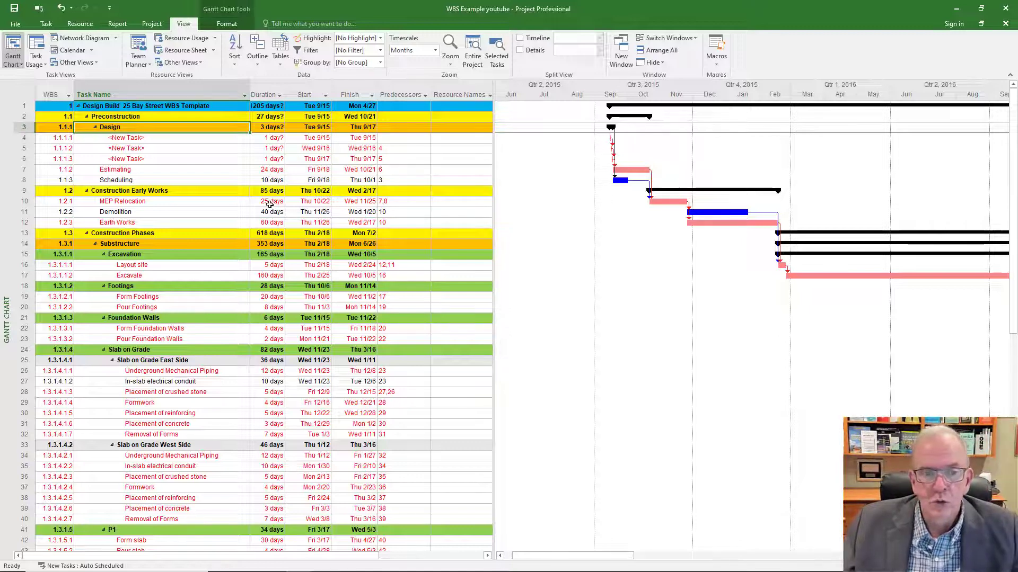
Set the durations of the three new tasks under Design to 2, 3 and 4 days in order
{"action": "left_click", "coordinate": [272, 139]}
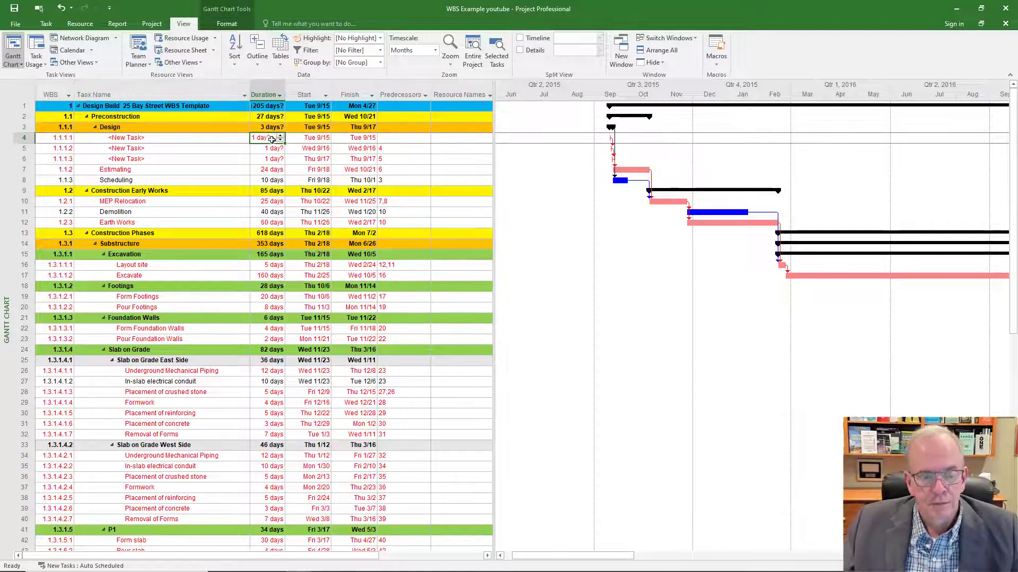
{"action": "type", "text": "2"}
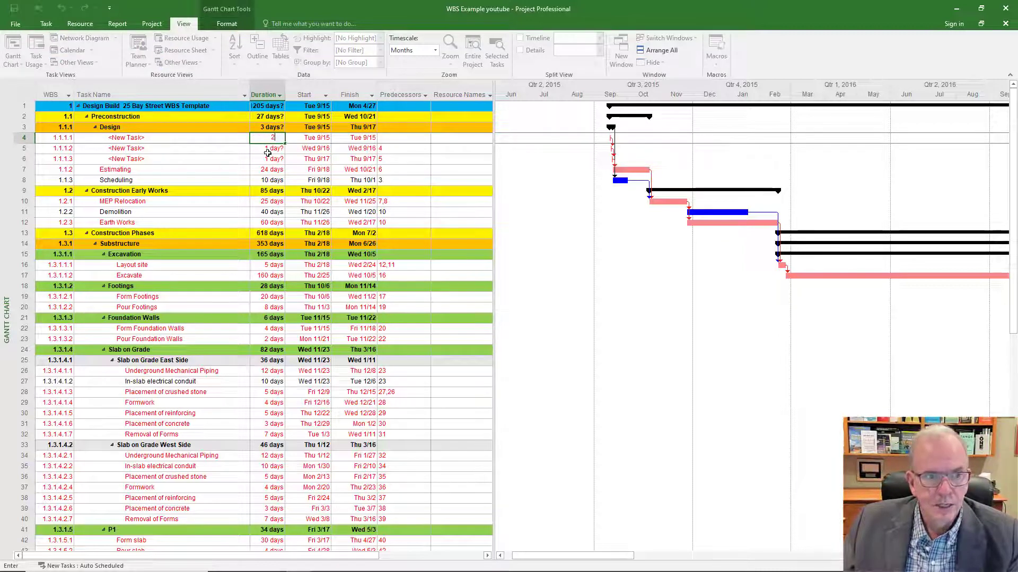
{"action": "key", "text": "Return"}
{"action": "type", "text": "3"}
{"action": "key", "text": "Return"}
{"action": "type", "text": "4"}
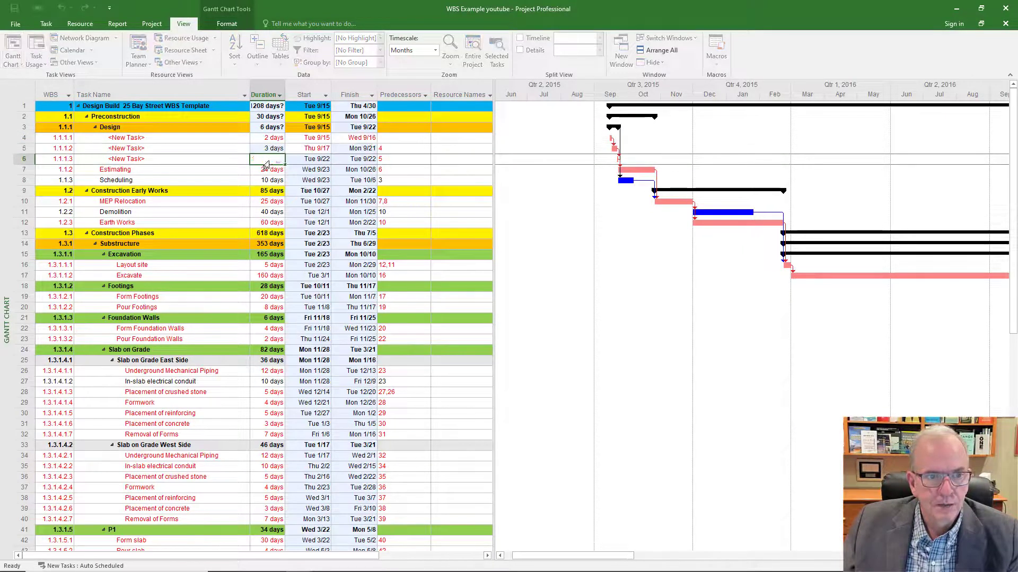
{"action": "key", "text": "Return"}
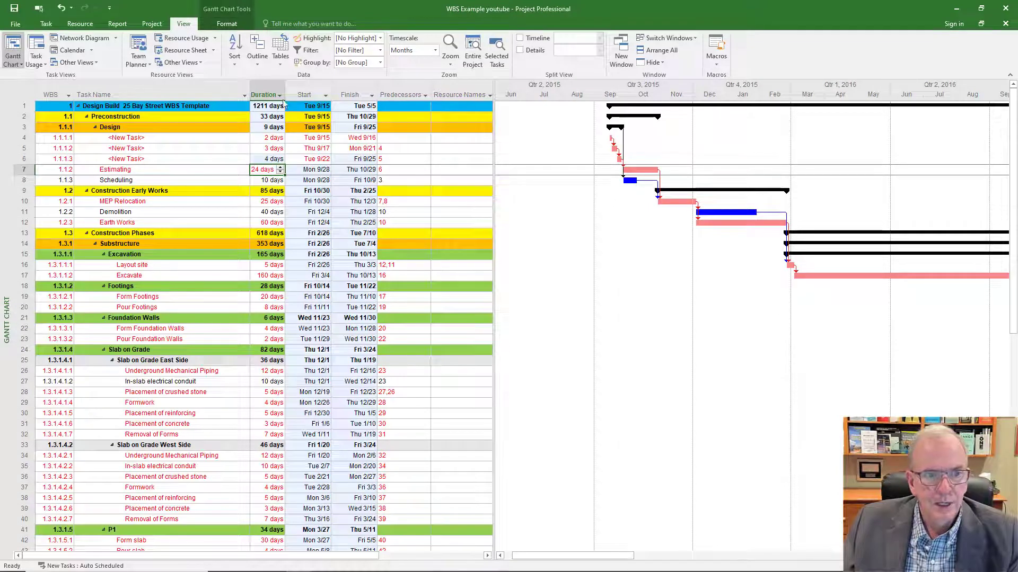
Examine the rescheduled tasks in the table and their bars, temporarily widening the Gantt chart area
{"action": "left_click", "coordinate": [203, 221]}
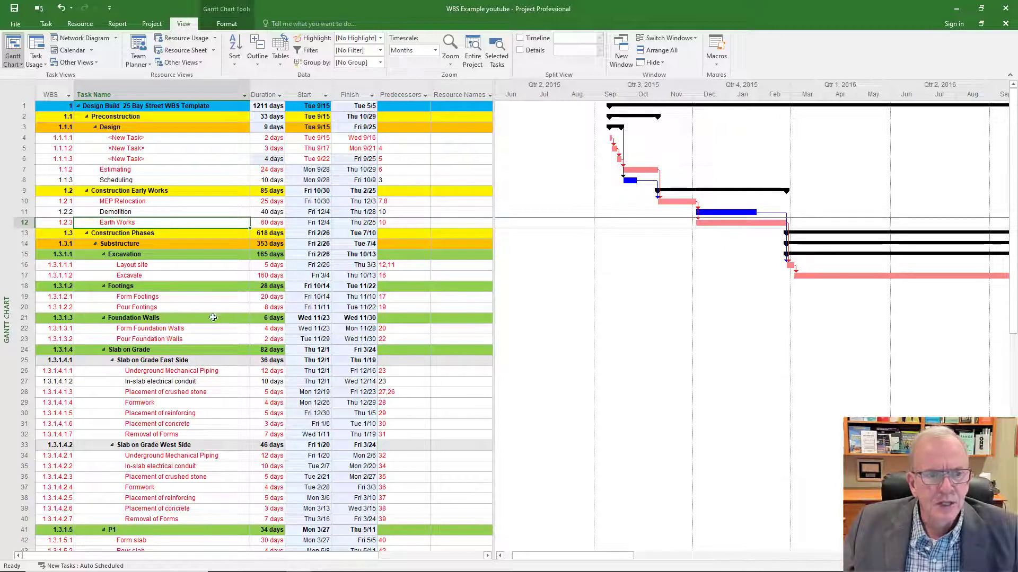
{"action": "left_click", "coordinate": [165, 310]}
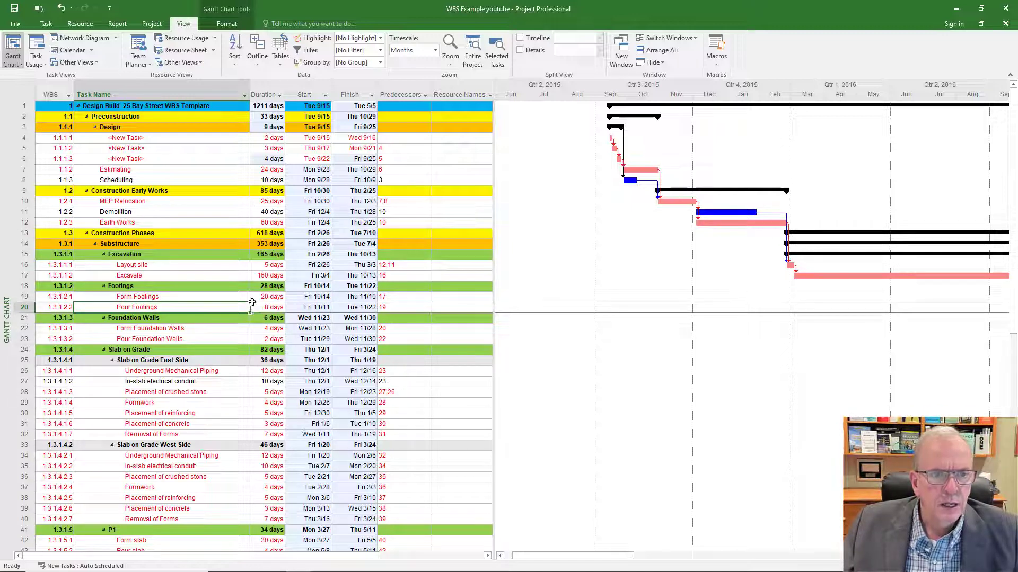
{"action": "scroll", "coordinate": [251, 302], "scroll_direction": "down", "scroll_amount": 4}
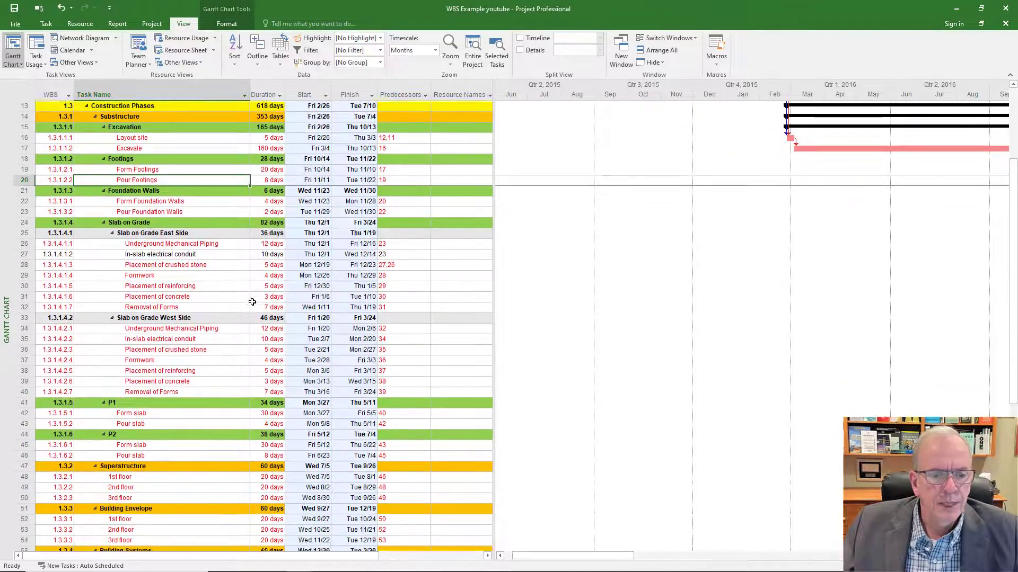
{"action": "scroll", "coordinate": [252, 302], "scroll_direction": "up", "scroll_amount": 4}
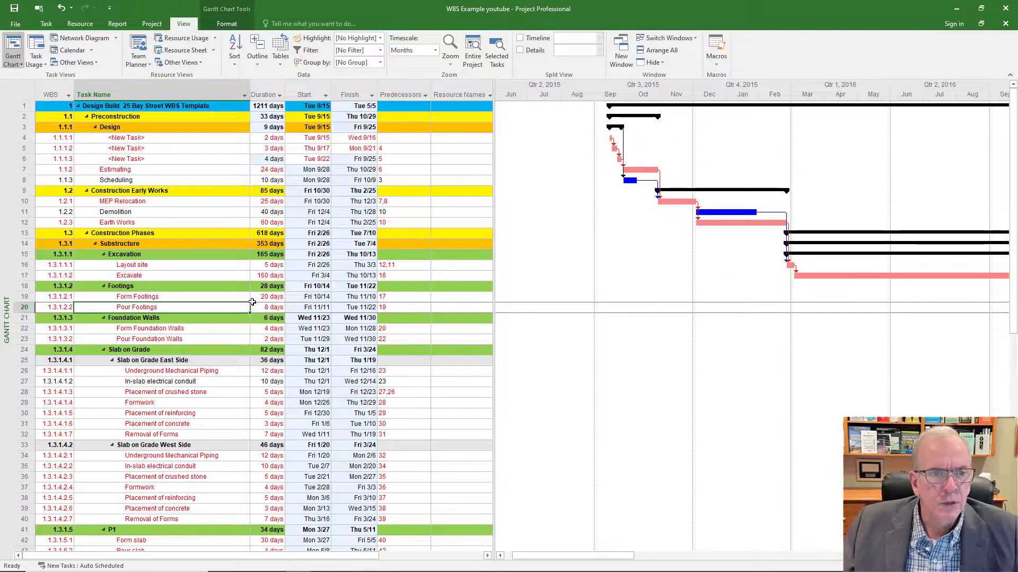
{"action": "left_click_drag", "start_coordinate": [430, 233], "coordinate": [392, 247]}
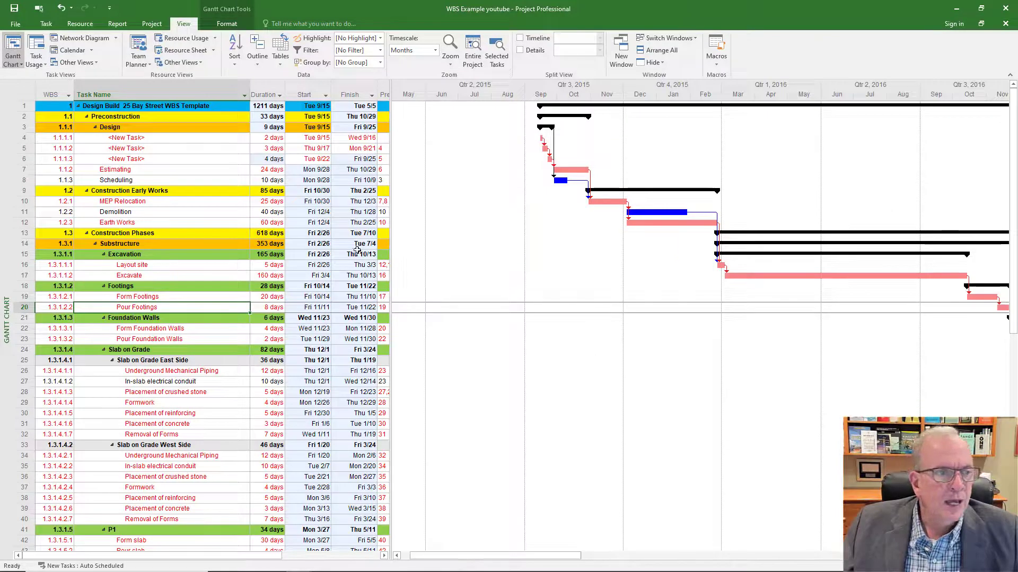
{"action": "left_click_drag", "start_coordinate": [390, 214], "coordinate": [498, 217]}
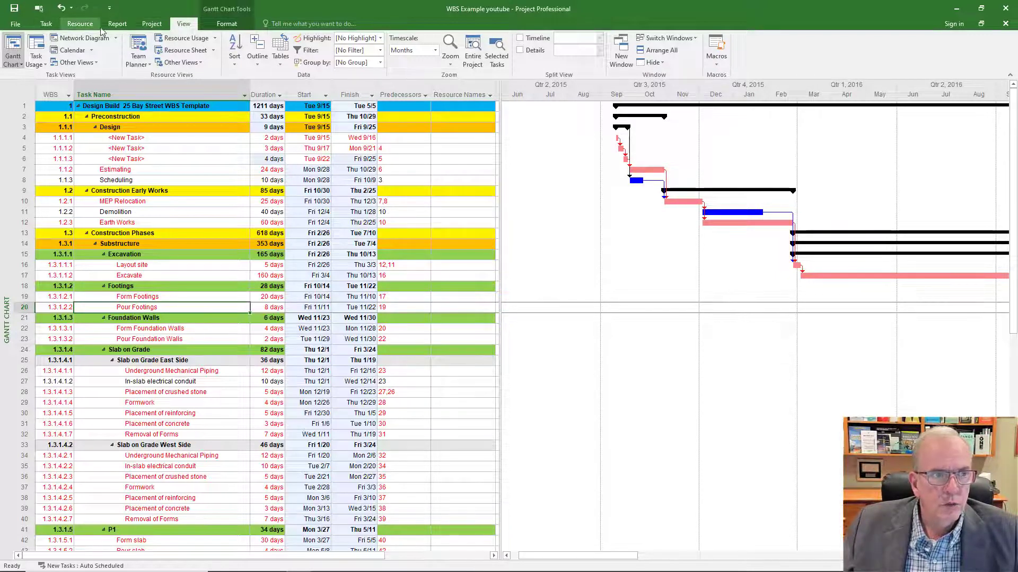
Hide the summary tasks to view only the detail tasks, and show the summary tasks again
{"action": "left_click", "coordinate": [152, 26]}
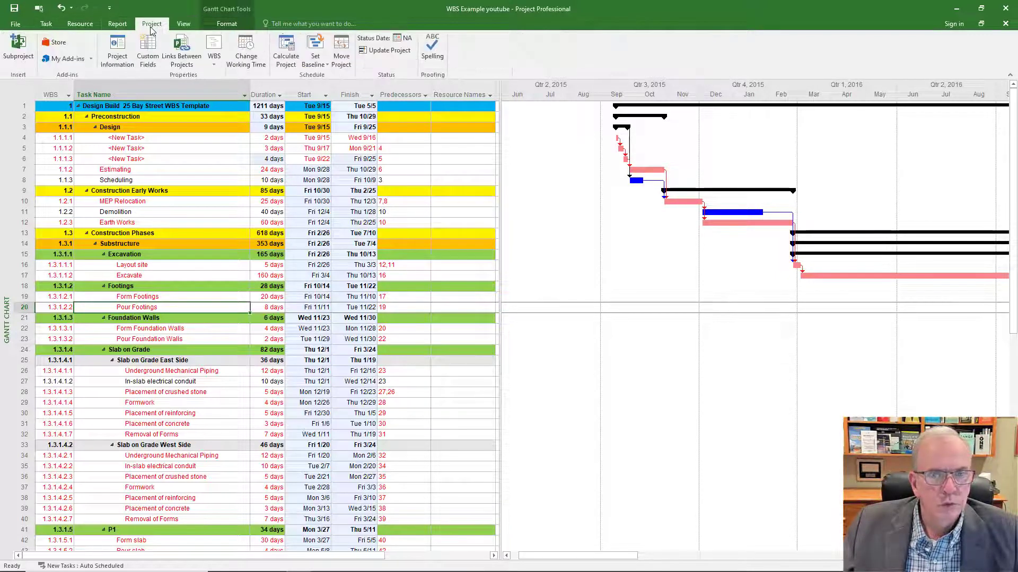
{"action": "left_click", "coordinate": [225, 26]}
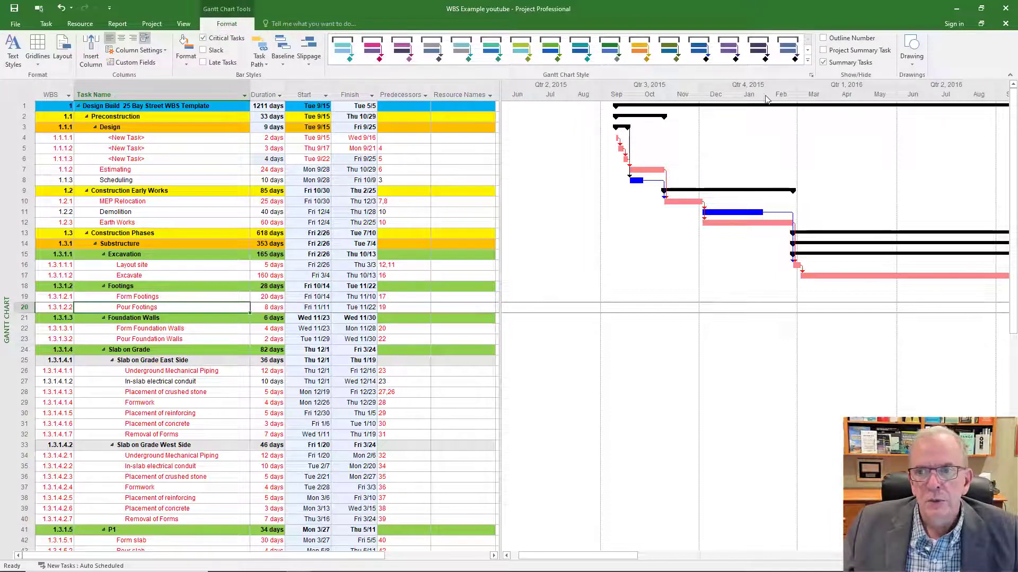
{"action": "left_click", "coordinate": [824, 65]}
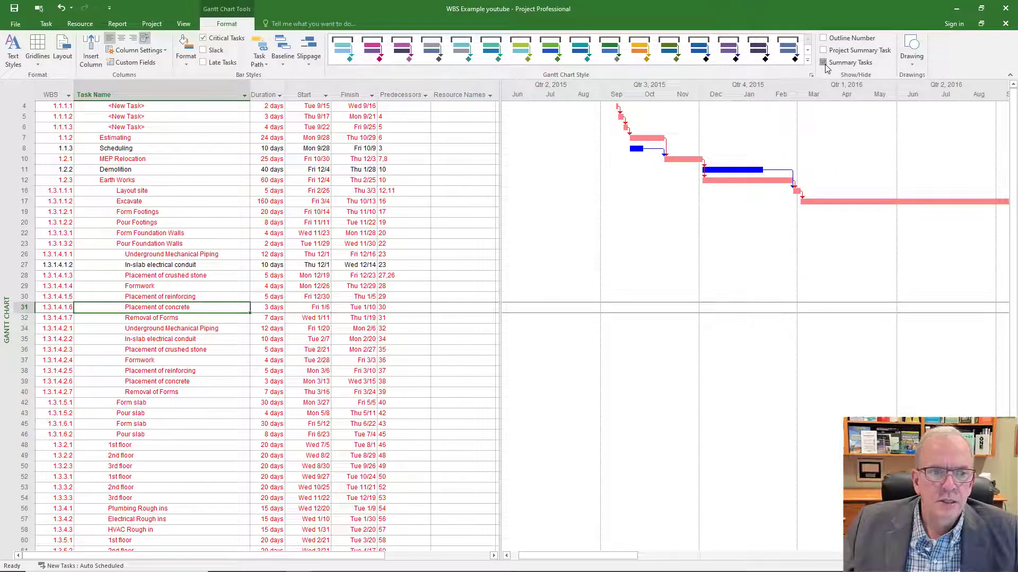
{"action": "left_click", "coordinate": [824, 65]}
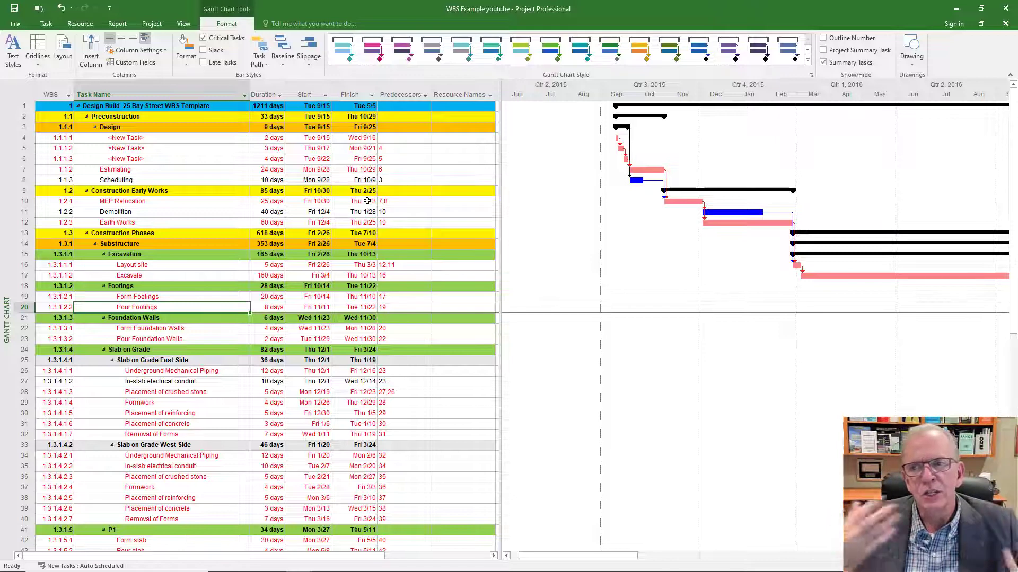
{"action": "left_click", "coordinate": [823, 63]}
{"action": "left_click", "coordinate": [823, 63]}
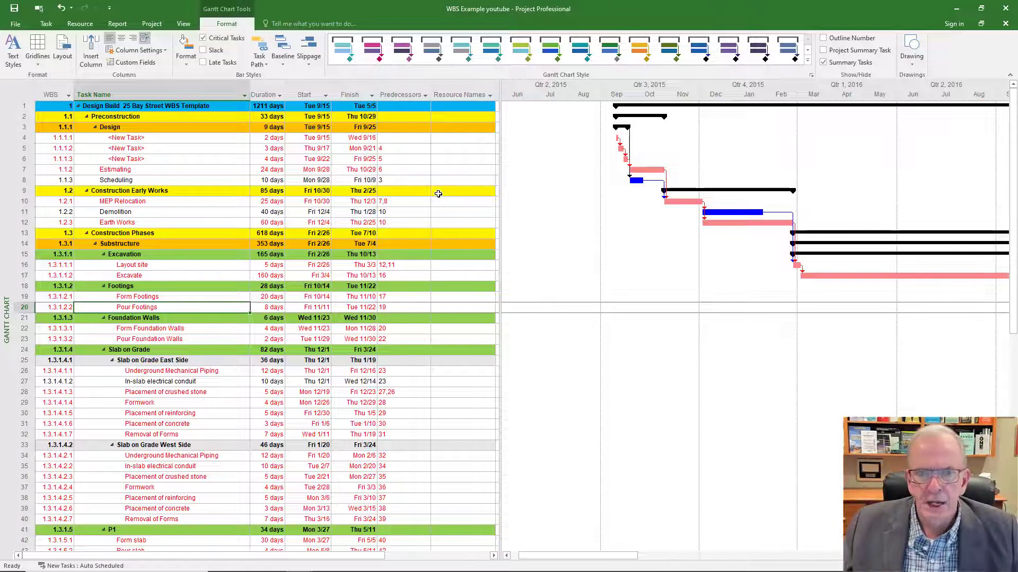
Hide the summary tasks and sort the remaining detail tasks by start date from earliest to latest
{"action": "left_click", "coordinate": [823, 63]}
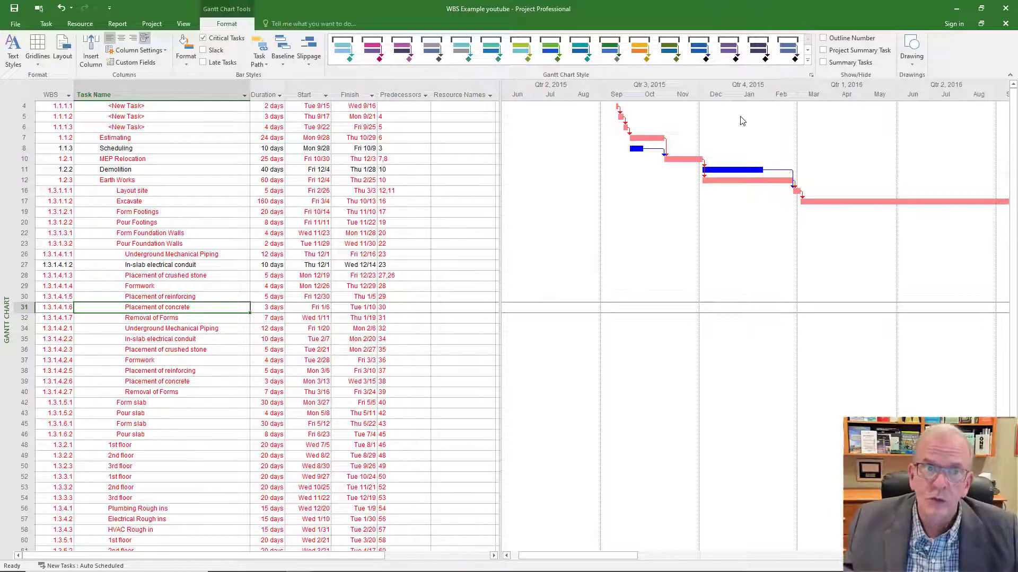
{"action": "left_click", "coordinate": [326, 96]}
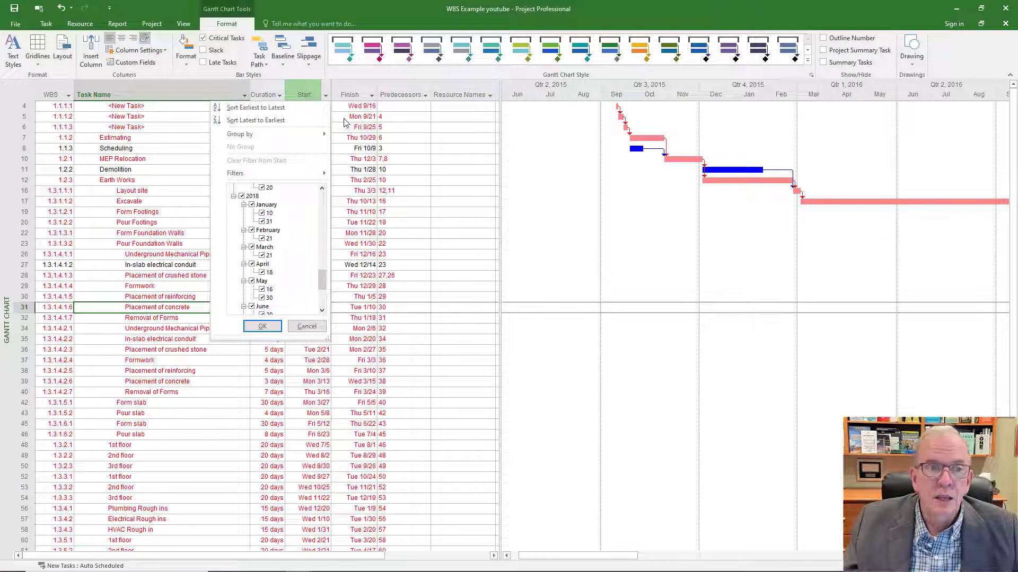
{"action": "left_click", "coordinate": [411, 147]}
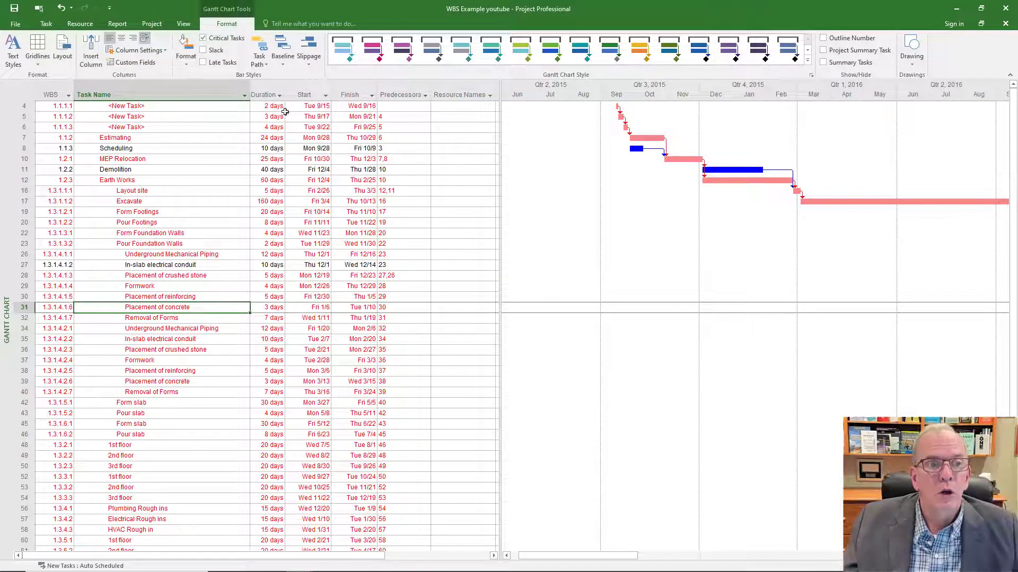
{"action": "left_click", "coordinate": [325, 96]}
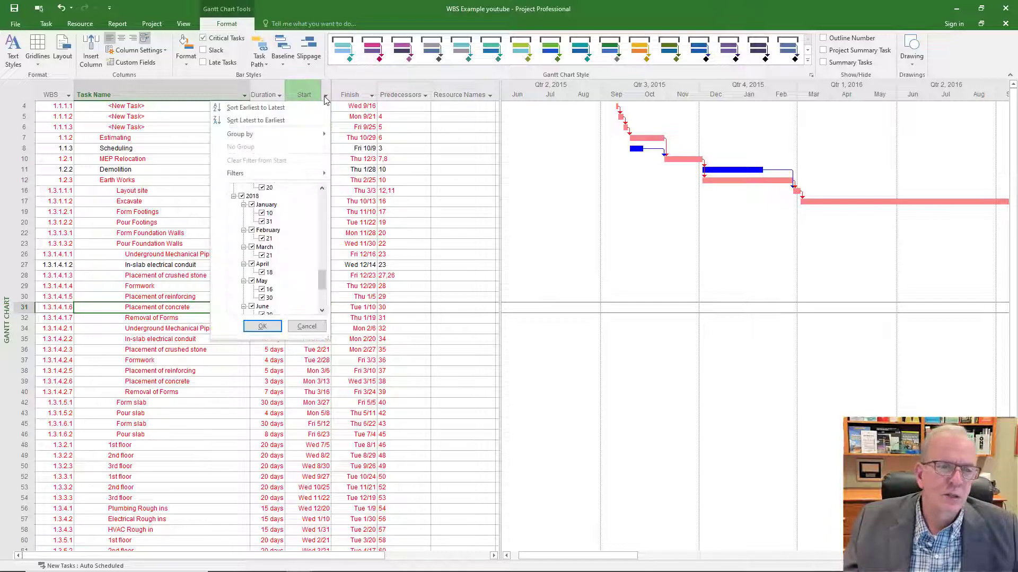
{"action": "left_click", "coordinate": [291, 115]}
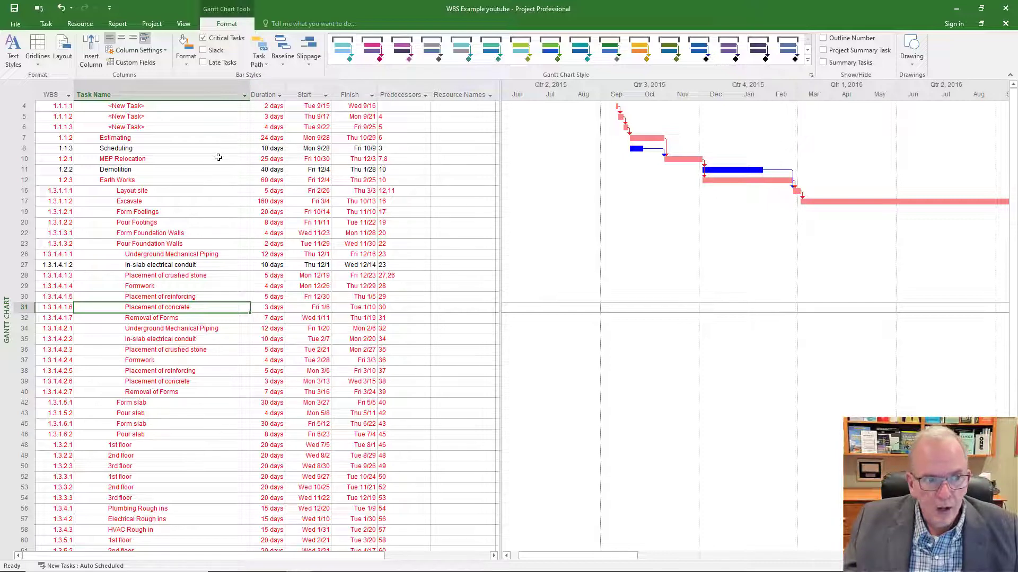
Look through the sorted detail tasks, then re-sort them by ID and show the summary tasks again
{"action": "scroll", "coordinate": [111, 306], "scroll_direction": "down", "scroll_amount": 1}
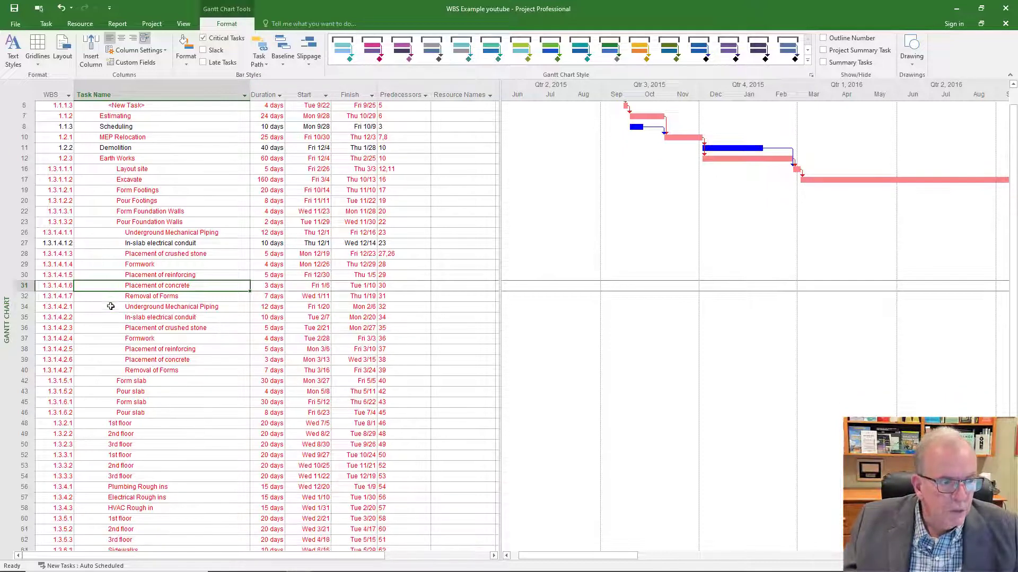
{"action": "scroll", "coordinate": [111, 307], "scroll_direction": "down", "scroll_amount": 3}
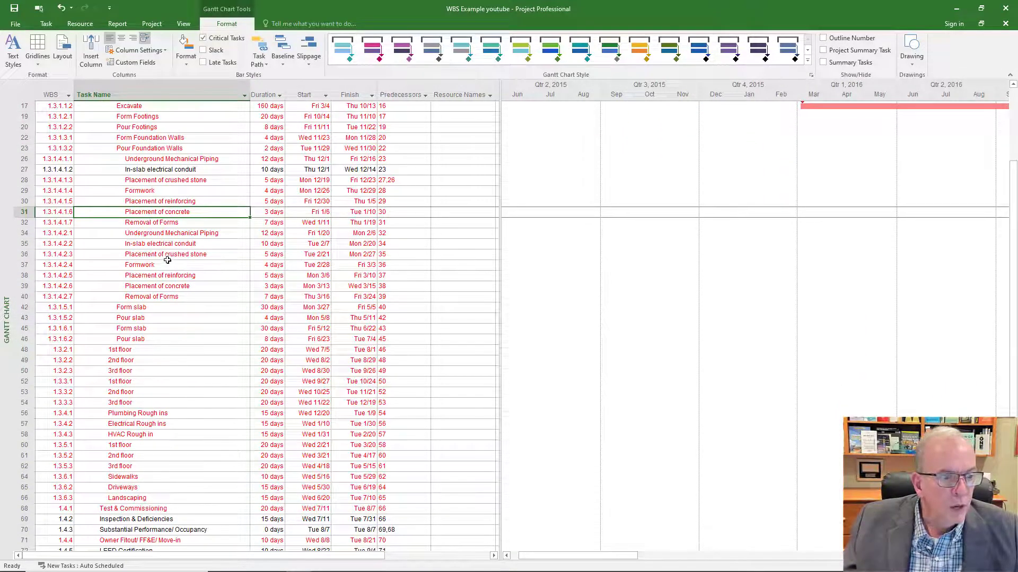
{"action": "scroll", "coordinate": [161, 260], "scroll_direction": "up", "scroll_amount": 1}
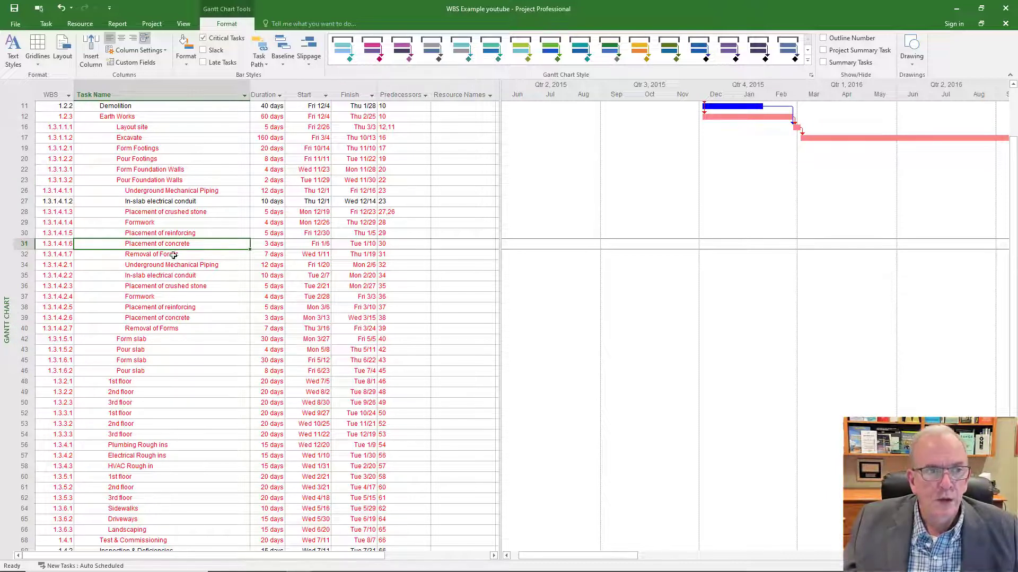
{"action": "scroll", "coordinate": [175, 255], "scroll_direction": "up", "scroll_amount": 2}
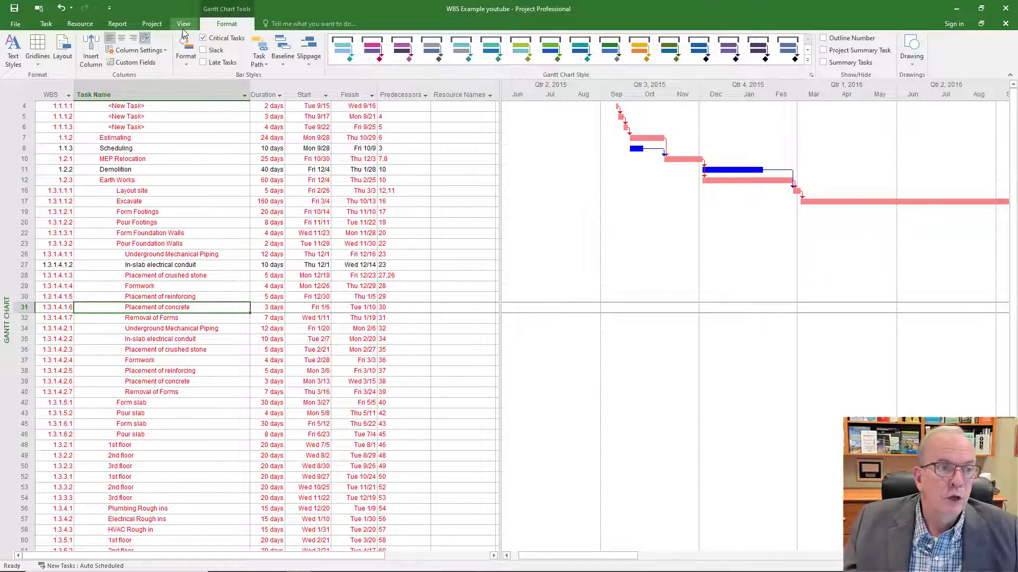
{"action": "left_click", "coordinate": [183, 24]}
{"action": "left_click", "coordinate": [236, 63]}
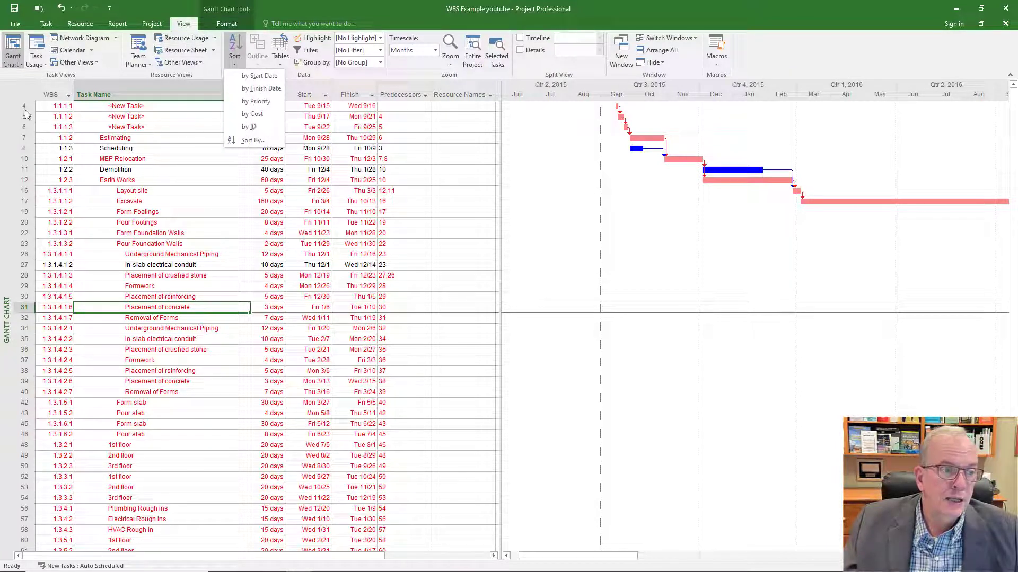
{"action": "left_click", "coordinate": [249, 128]}
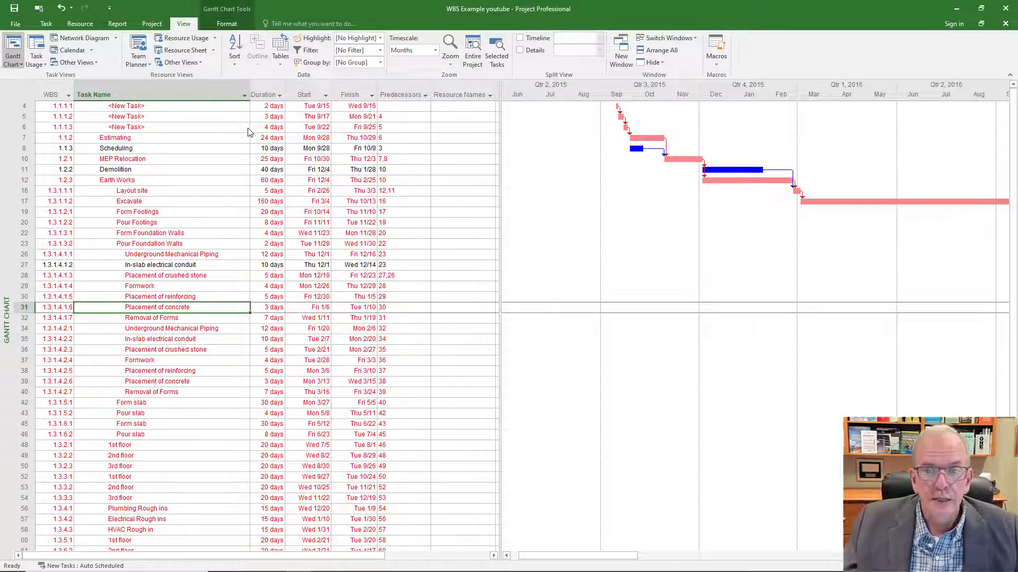
{"action": "left_click", "coordinate": [225, 24]}
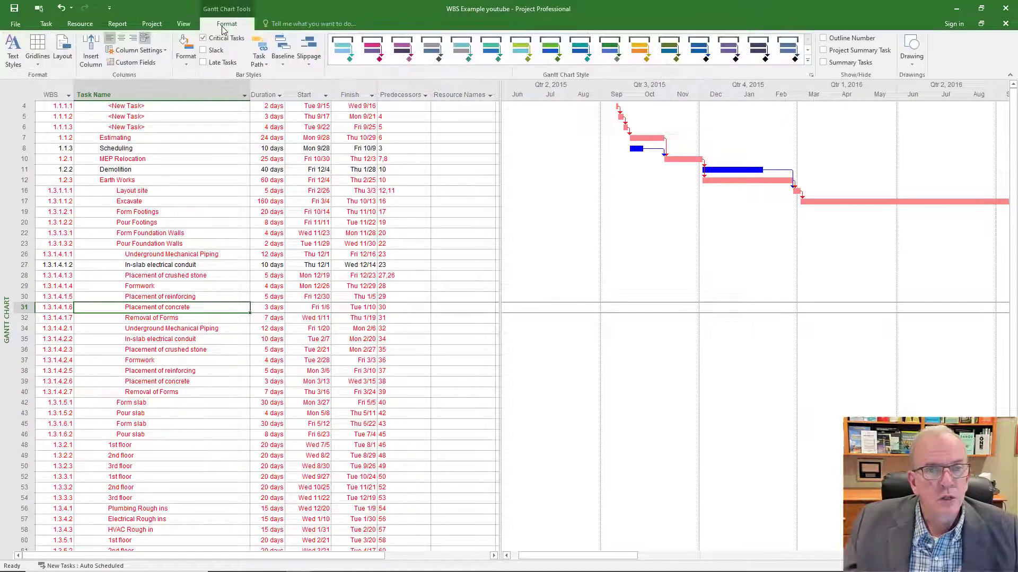
{"action": "left_click", "coordinate": [823, 63]}
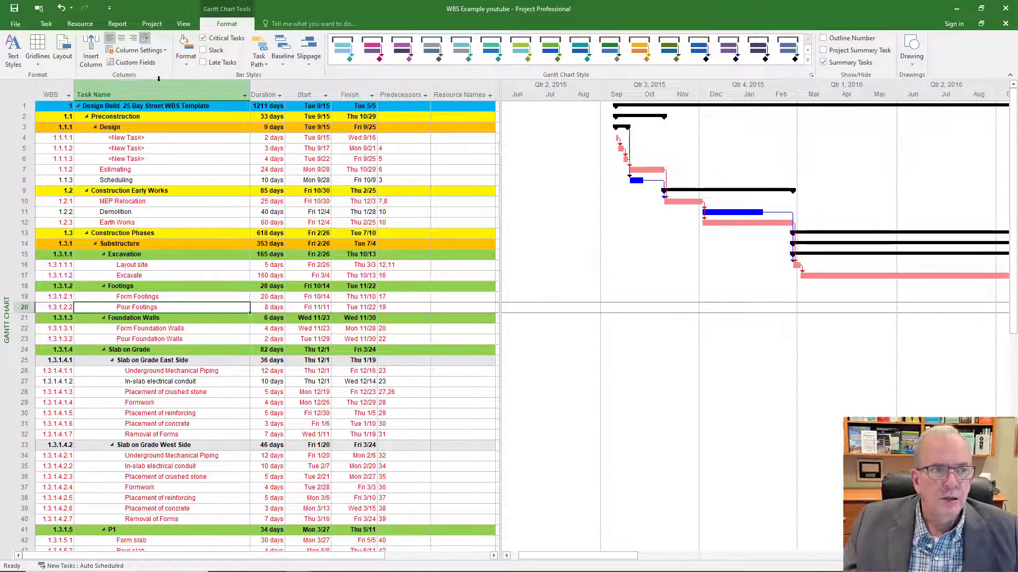
Collapse the outline to Level 2 so only the project row and its main phases are listed
{"action": "left_click", "coordinate": [183, 24]}
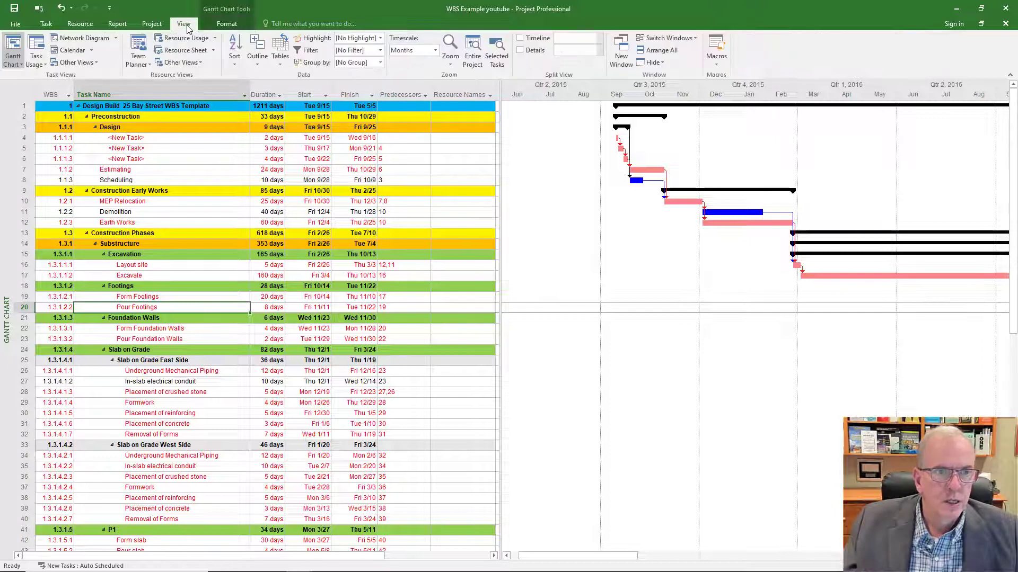
{"action": "left_click", "coordinate": [258, 64]}
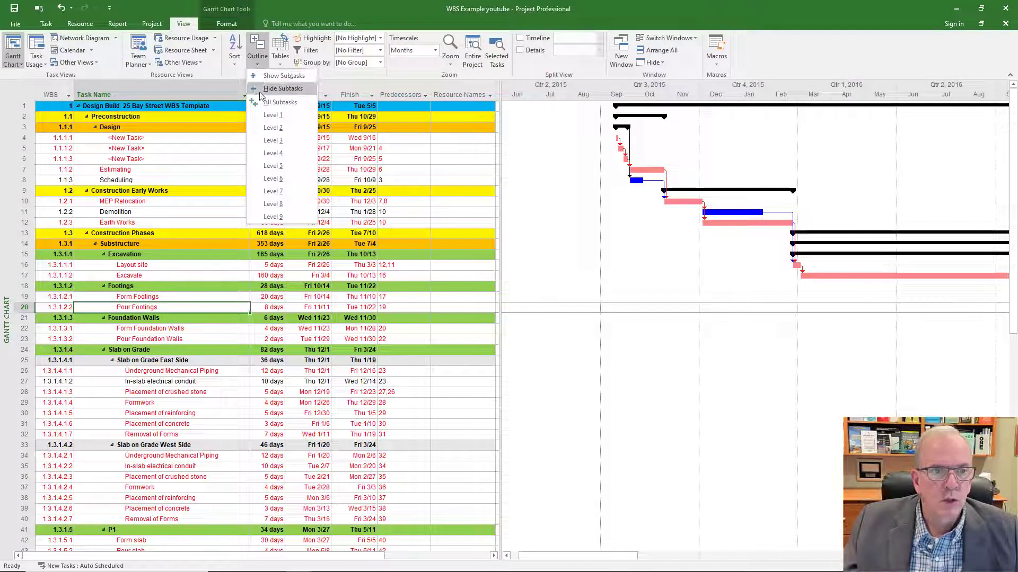
{"action": "left_click", "coordinate": [271, 128]}
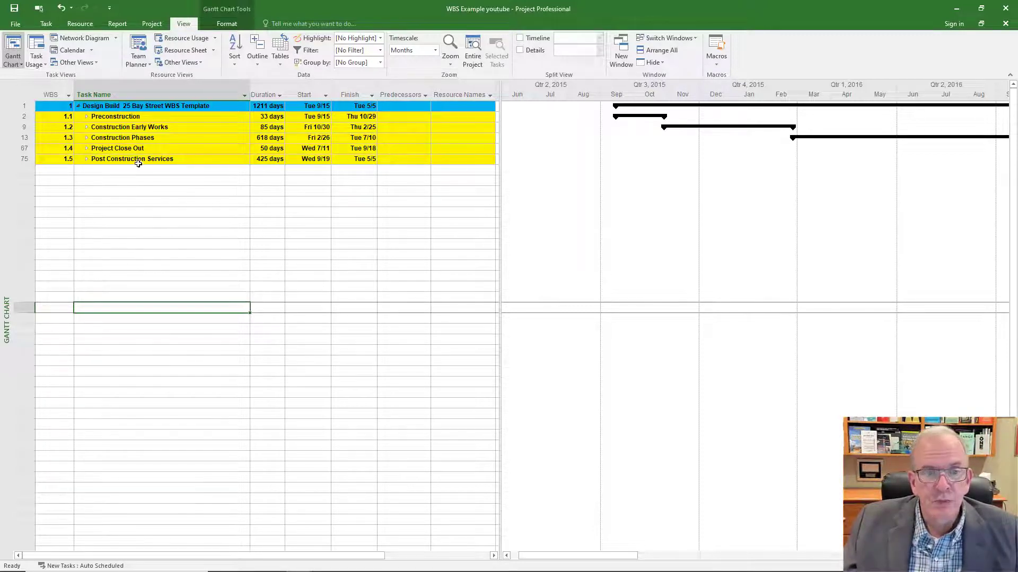
Expand and collapse Construction Early Works, then Preconstruction with its Design summary, to view their subtasks
{"action": "left_click", "coordinate": [86, 127]}
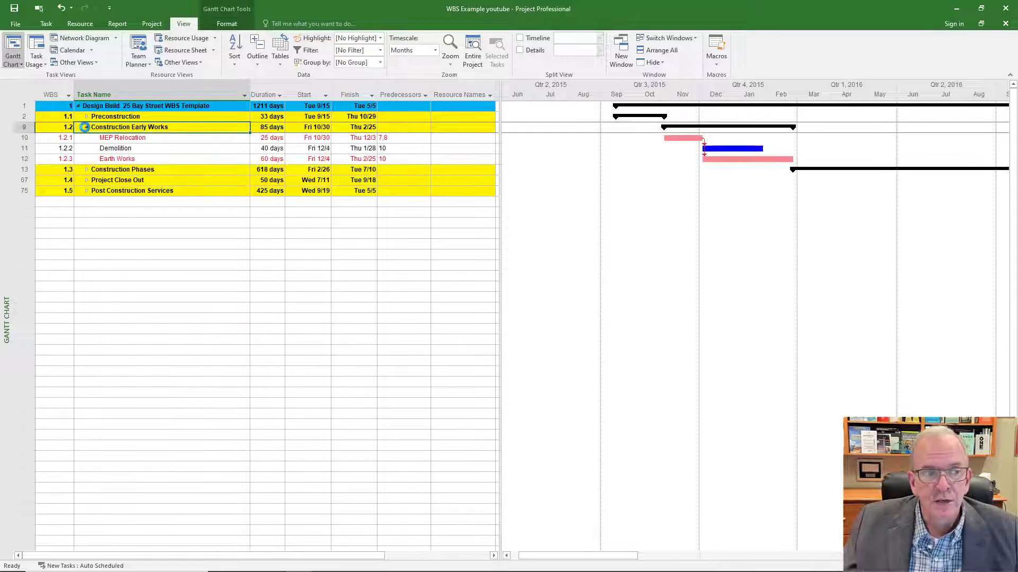
{"action": "left_click", "coordinate": [87, 126]}
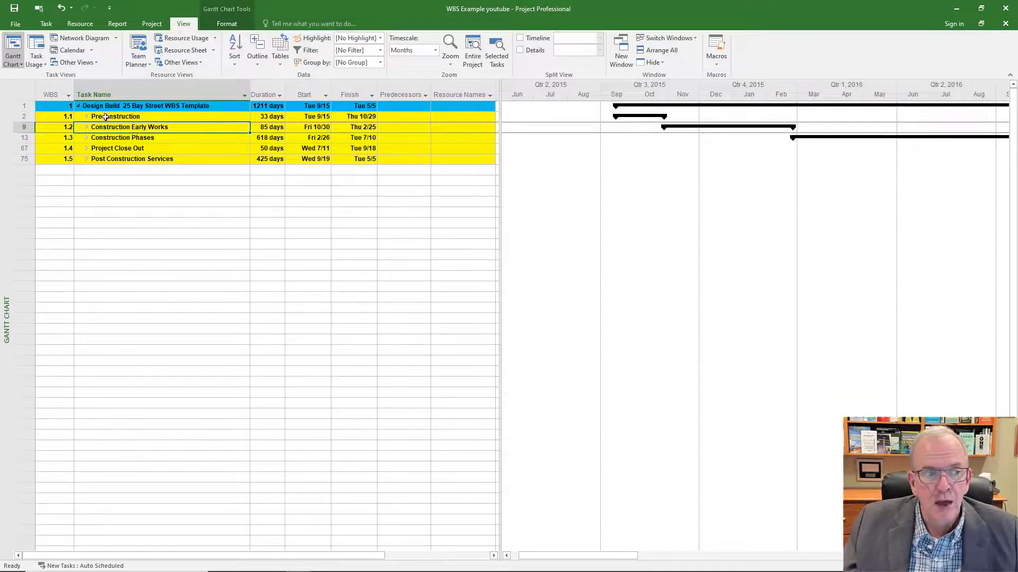
{"action": "left_click", "coordinate": [86, 116]}
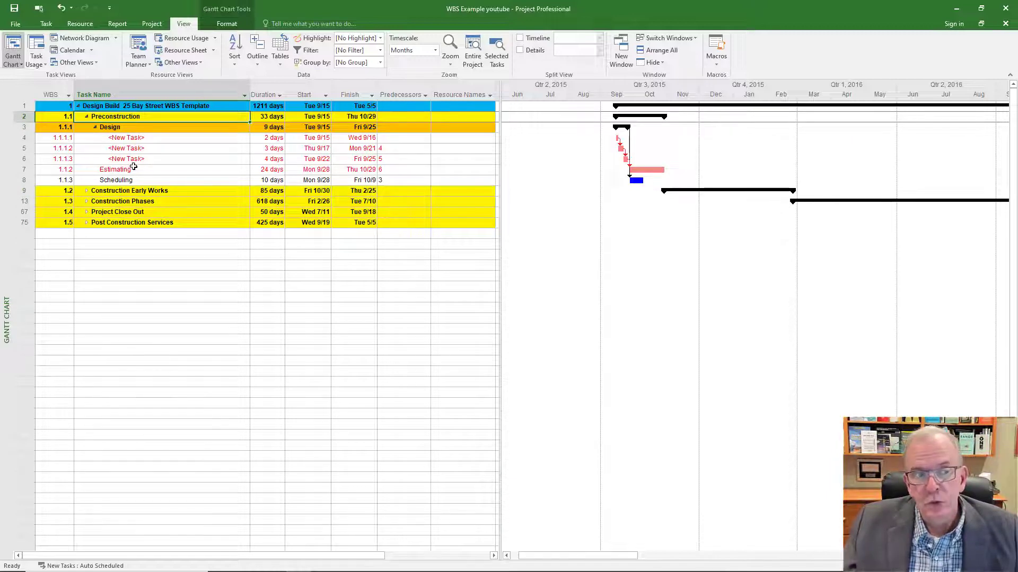
{"action": "left_click", "coordinate": [95, 128]}
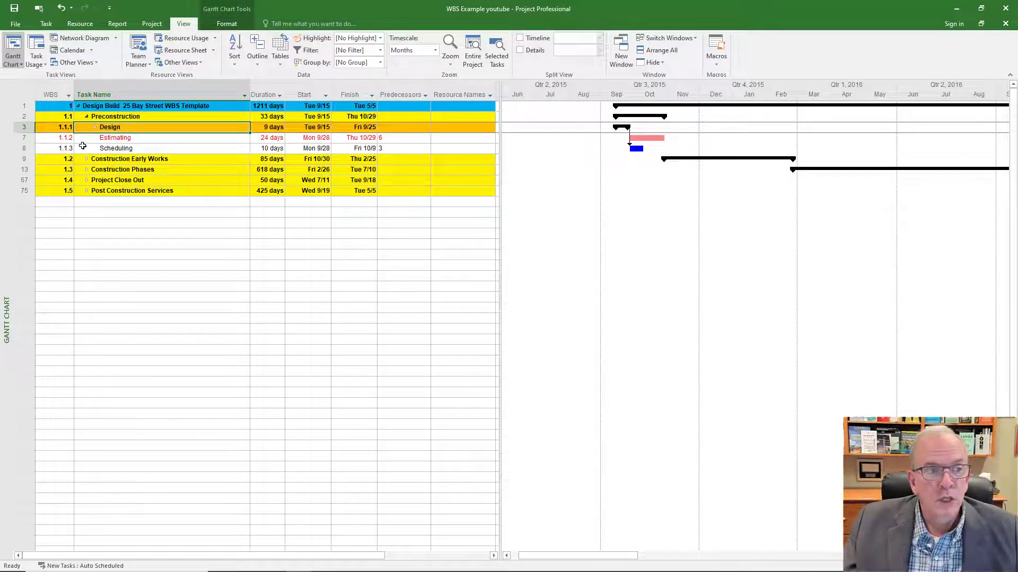
{"action": "left_click", "coordinate": [87, 117]}
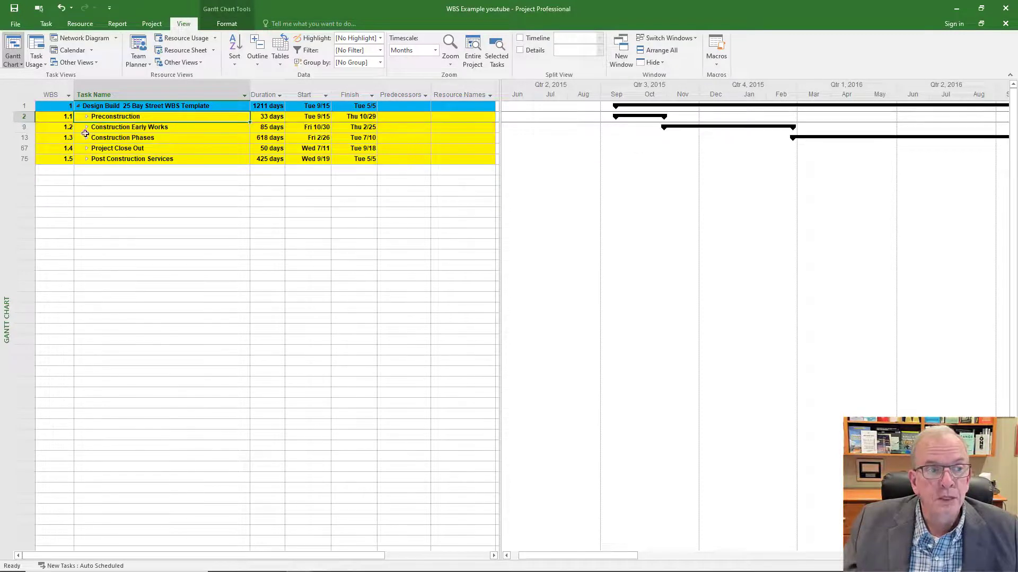
Start saving a copy in the MS Project Made Easy Tutorial 29 WBS folder with the file type Project Template
{"action": "left_click", "coordinate": [15, 25]}
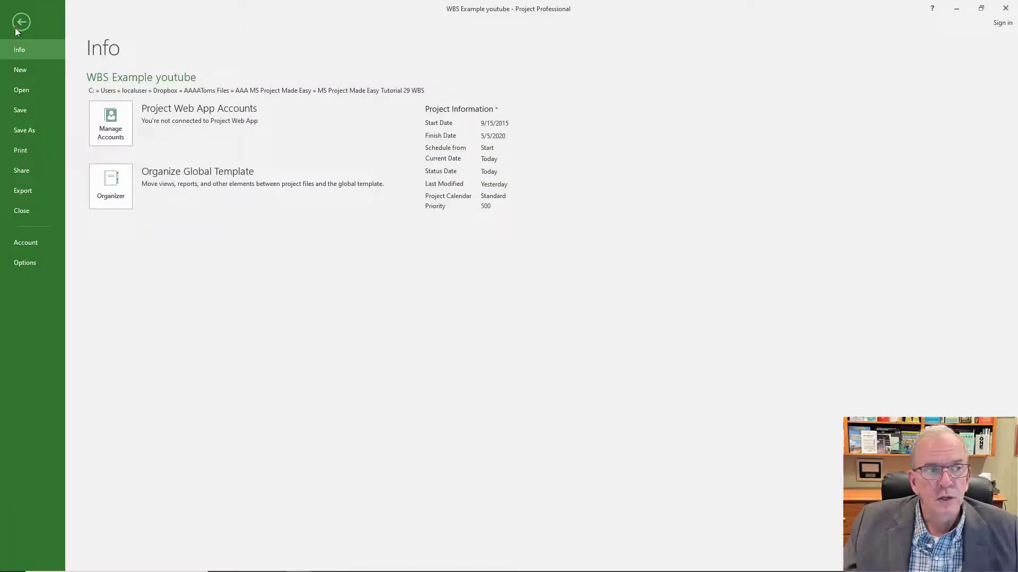
{"action": "left_click", "coordinate": [39, 127]}
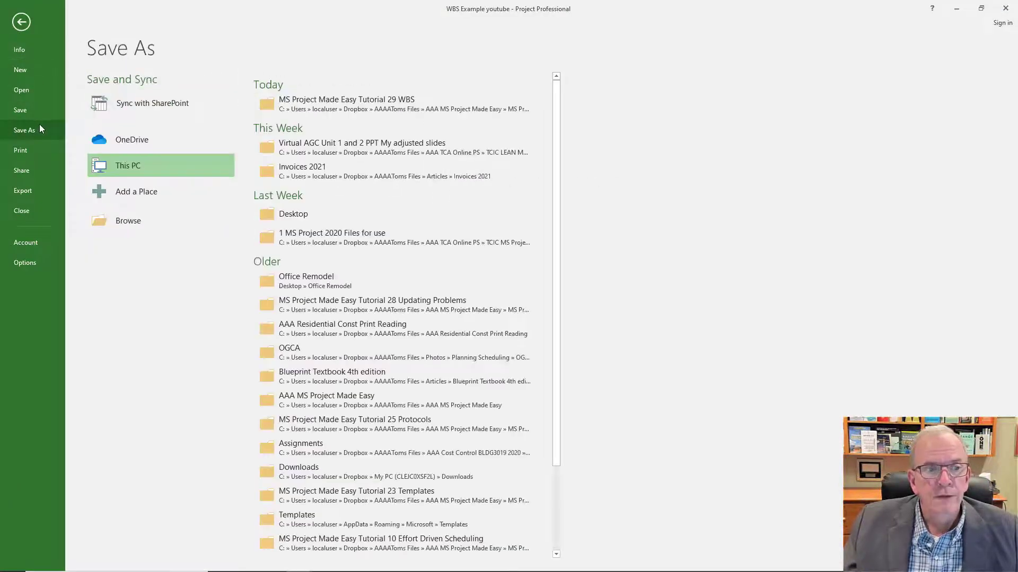
{"action": "left_click", "coordinate": [312, 98]}
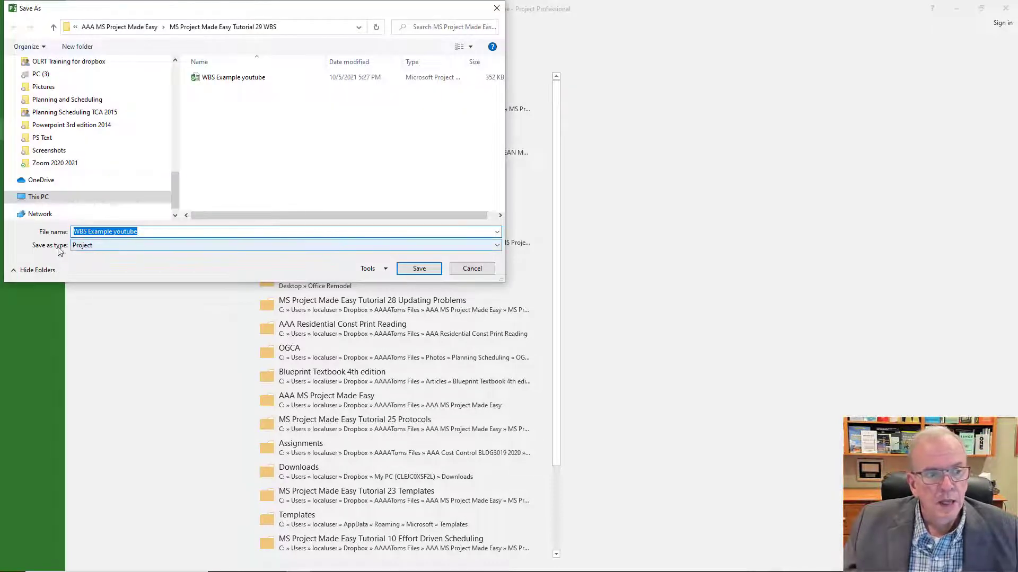
{"action": "left_click", "coordinate": [497, 245]}
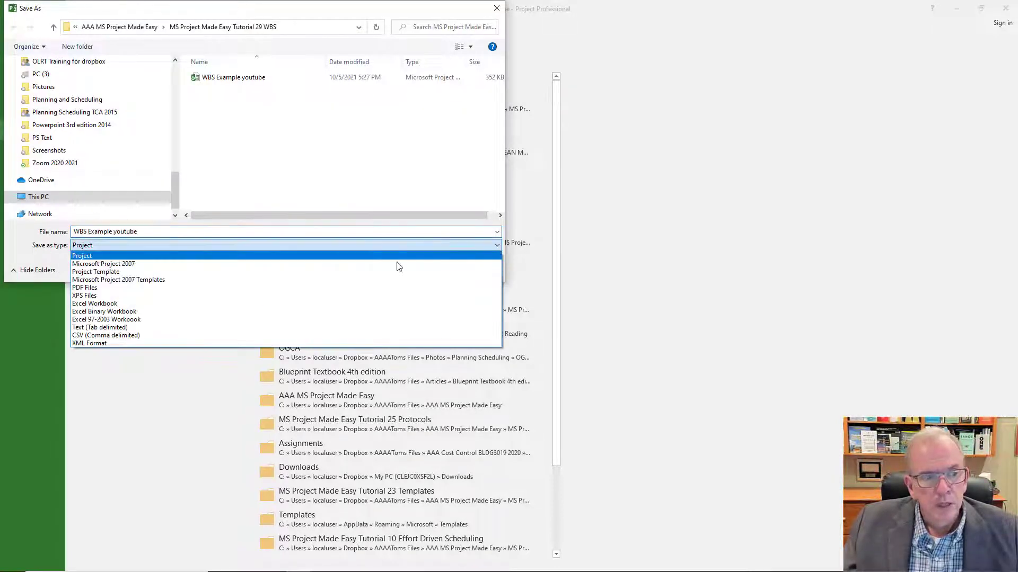
{"action": "left_click", "coordinate": [244, 272]}
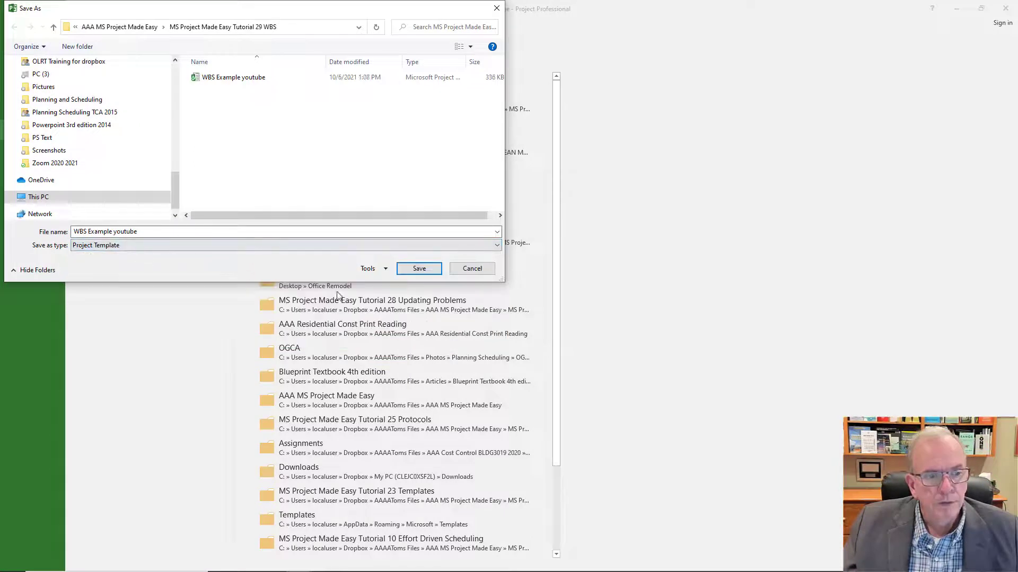
Try to save the template as WBS Example youtube, replacing the existing file
{"action": "left_click", "coordinate": [419, 268]}
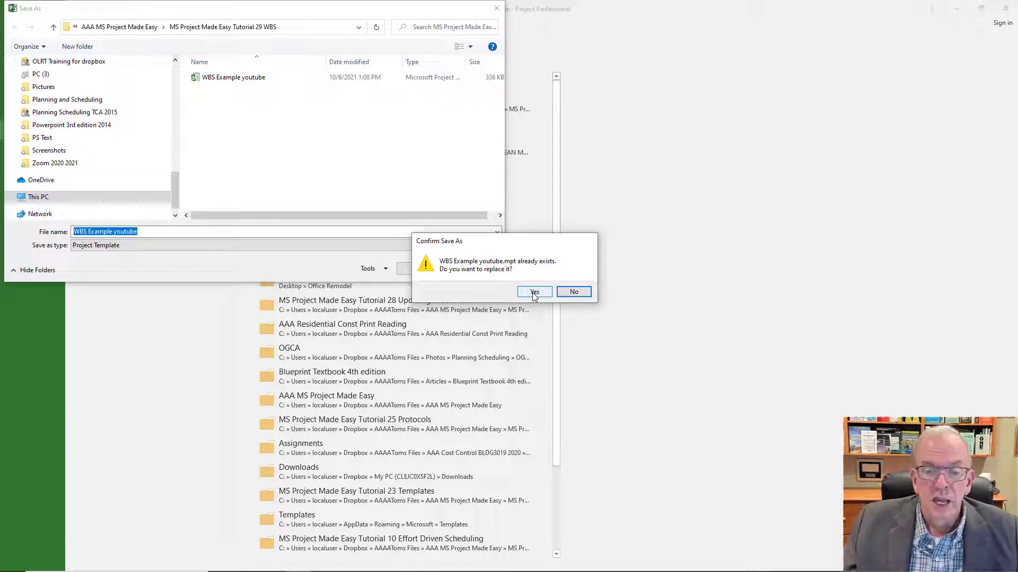
{"action": "key", "text": "Return"}
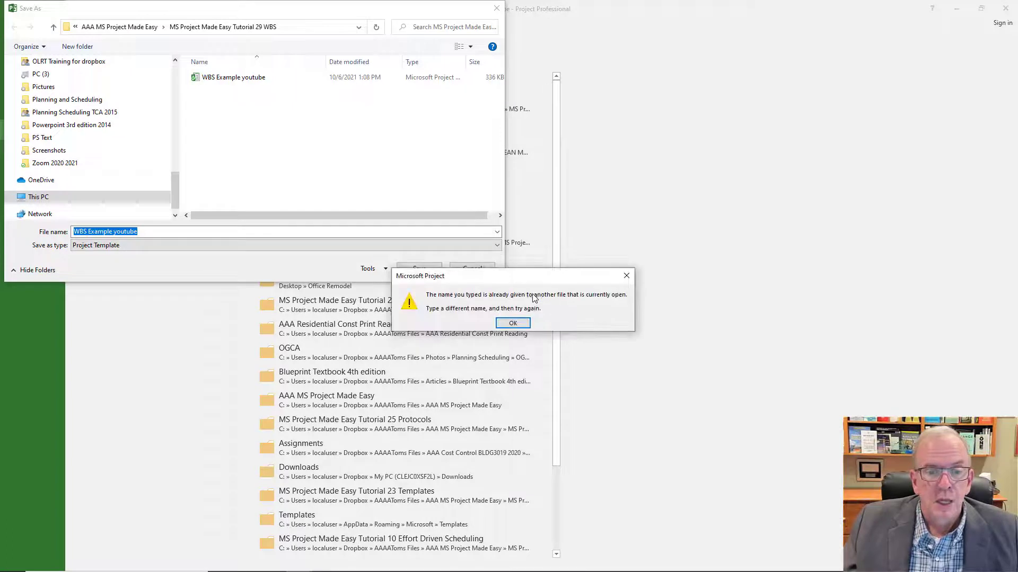
{"action": "left_click", "coordinate": [513, 325]}
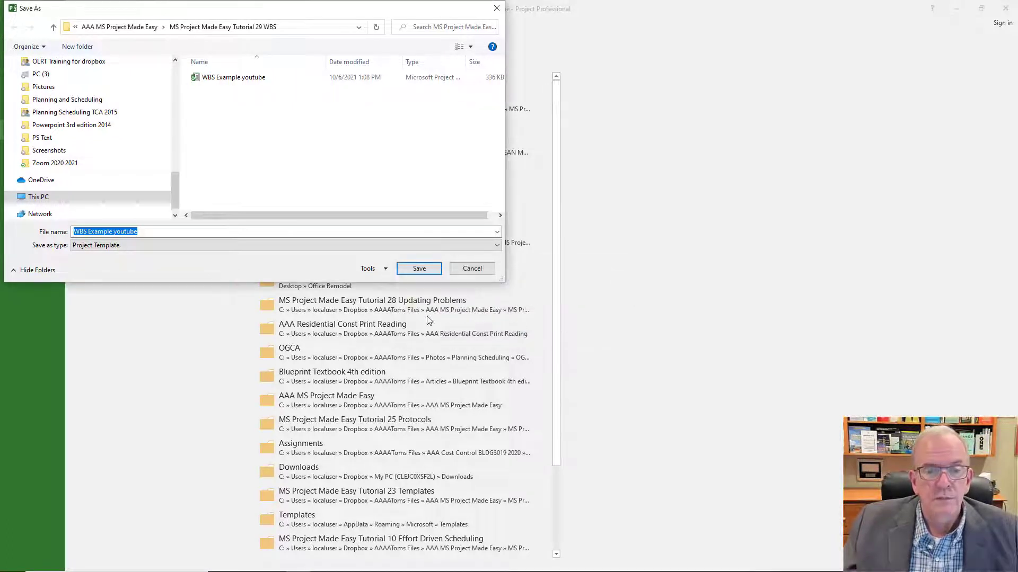
Name the template WBS Example youtube B and save it without selecting any data types to remove
{"action": "left_click", "coordinate": [157, 234]}
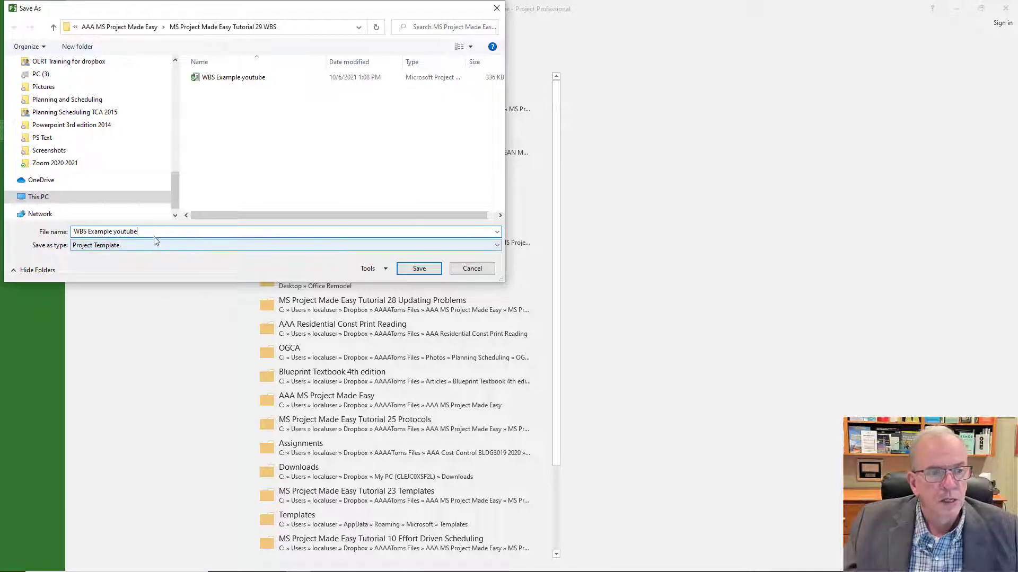
{"action": "type", "text": "B"}
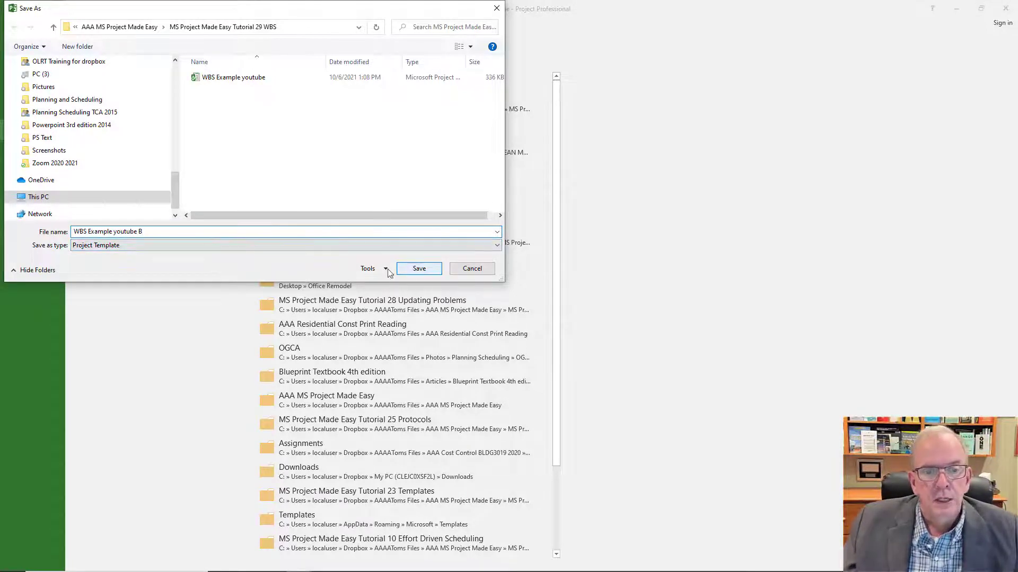
{"action": "left_click", "coordinate": [412, 271]}
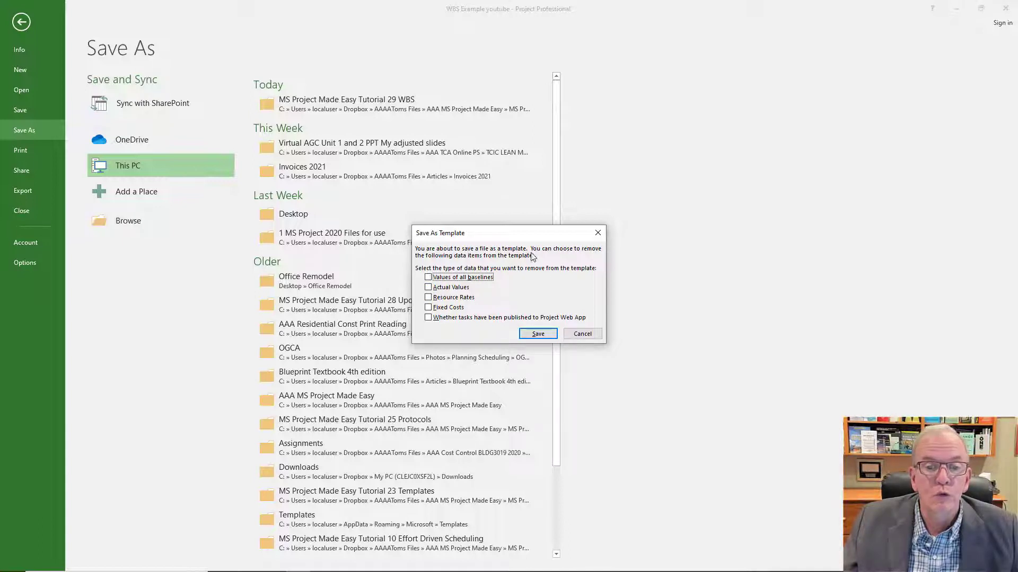
{"action": "left_click", "coordinate": [538, 334]}
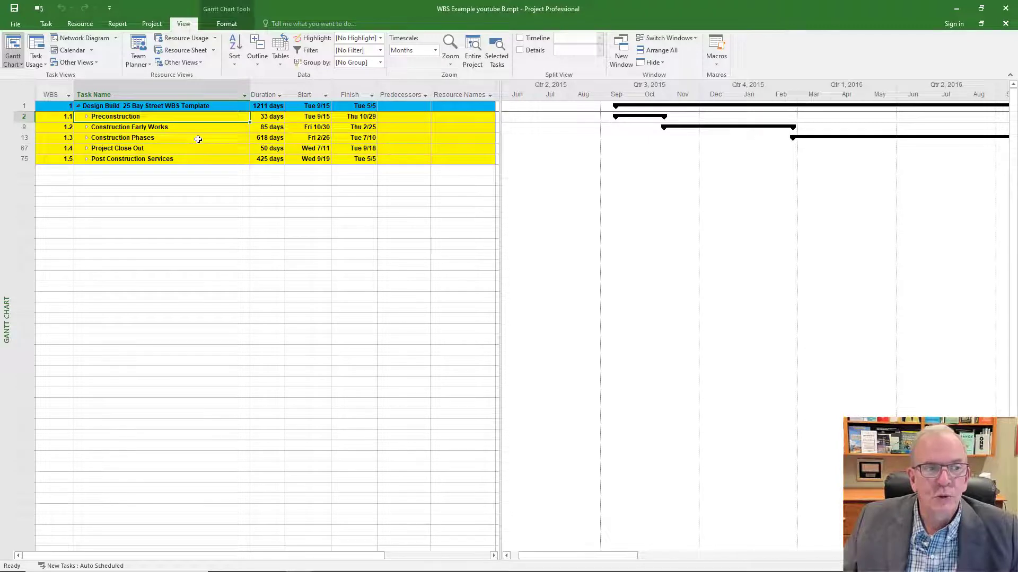
Expand the template's outline to all subtasks
{"action": "left_click", "coordinate": [257, 63]}
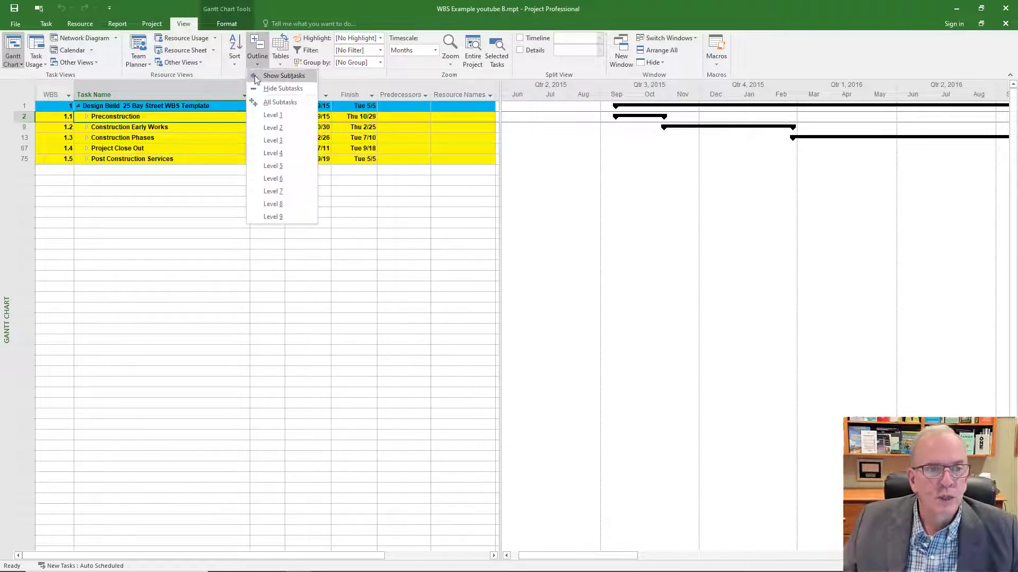
{"action": "left_click", "coordinate": [270, 103]}
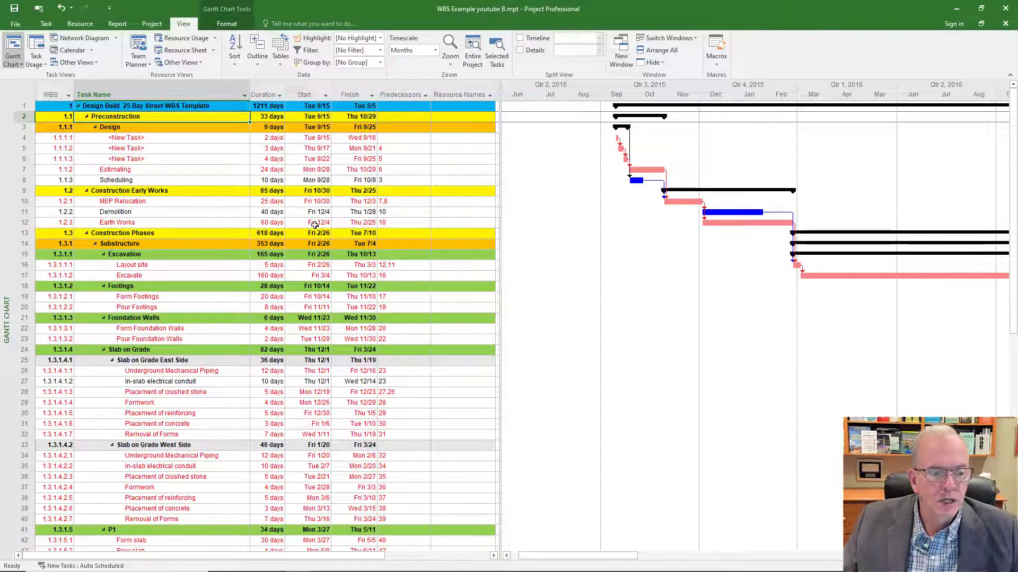
Show the template's outline down to Level 4 and collapse it further to Level 2
{"action": "scroll", "coordinate": [315, 225], "scroll_direction": "down", "scroll_amount": 2}
{"action": "scroll", "coordinate": [315, 203], "scroll_direction": "up", "scroll_amount": 2}
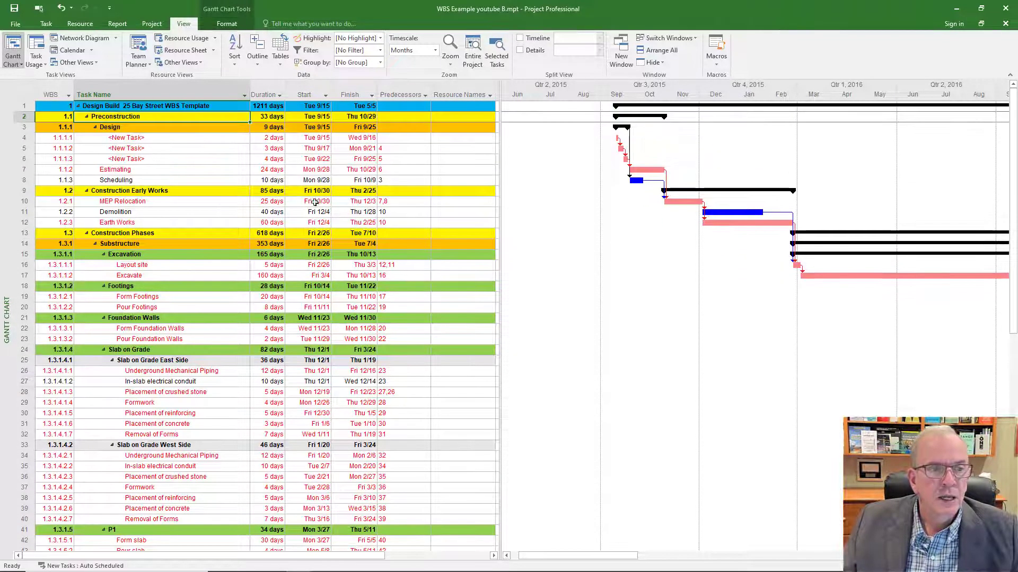
{"action": "left_click", "coordinate": [261, 63]}
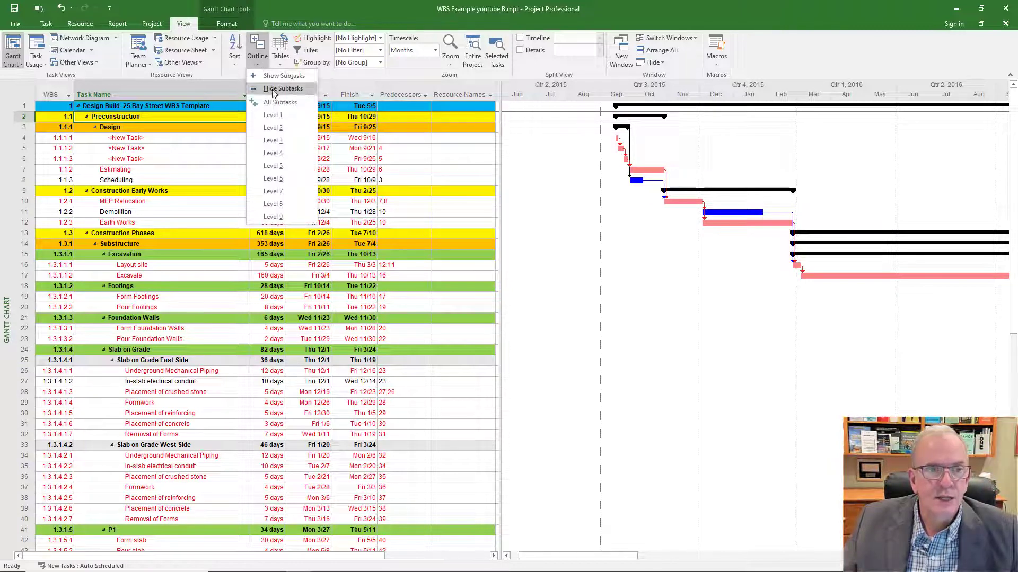
{"action": "left_click", "coordinate": [281, 153]}
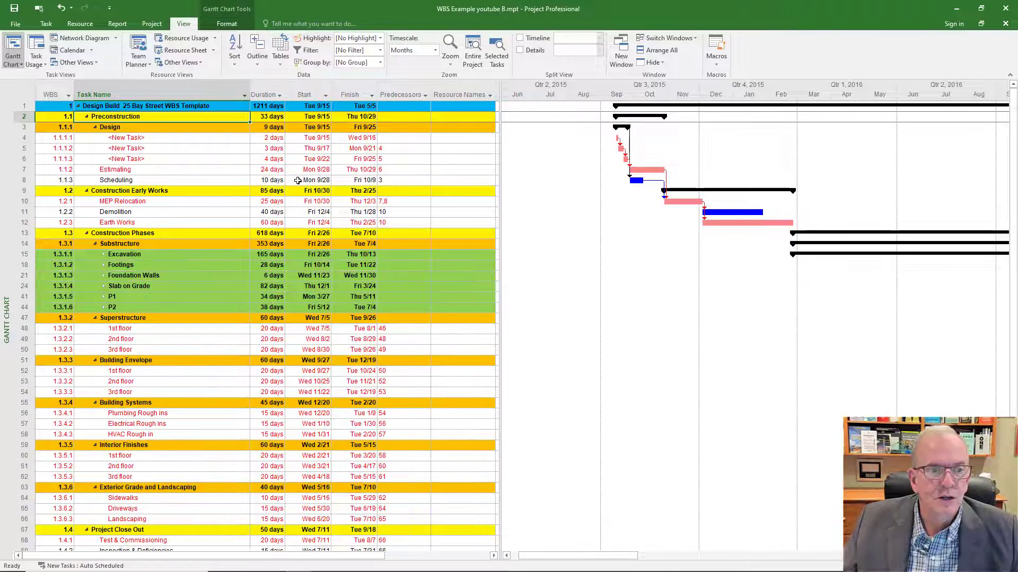
{"action": "left_click", "coordinate": [262, 63]}
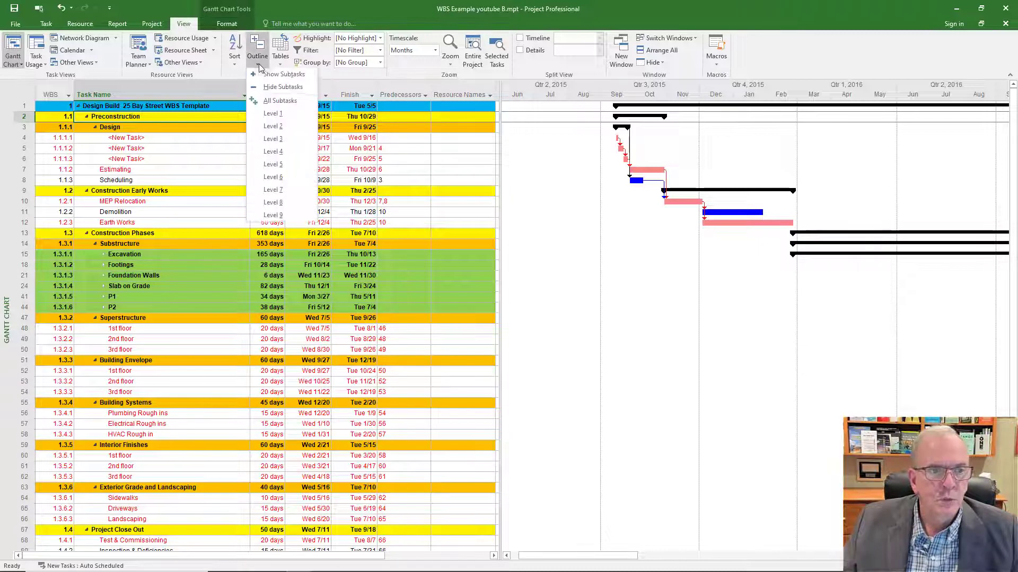
{"action": "left_click", "coordinate": [273, 129]}
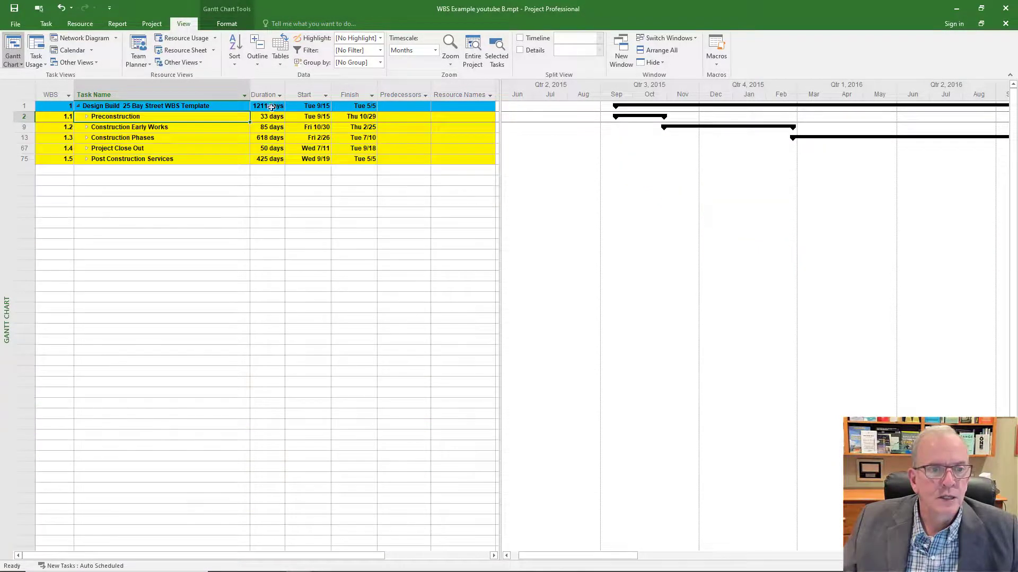
Expand the outline to Level 3 and on to Level 4, and look over the construction phase tasks
{"action": "left_click", "coordinate": [257, 60]}
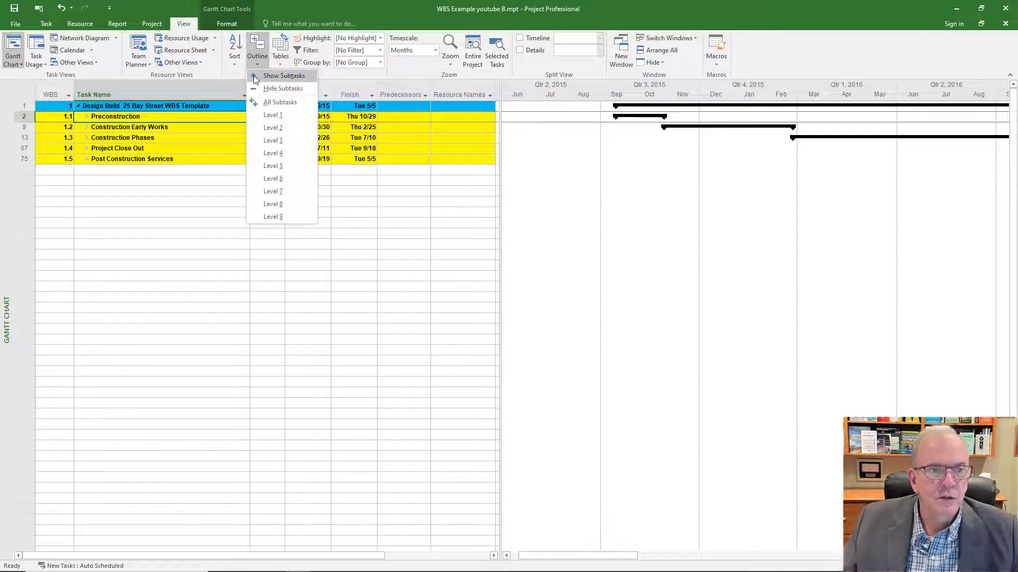
{"action": "left_click", "coordinate": [273, 140]}
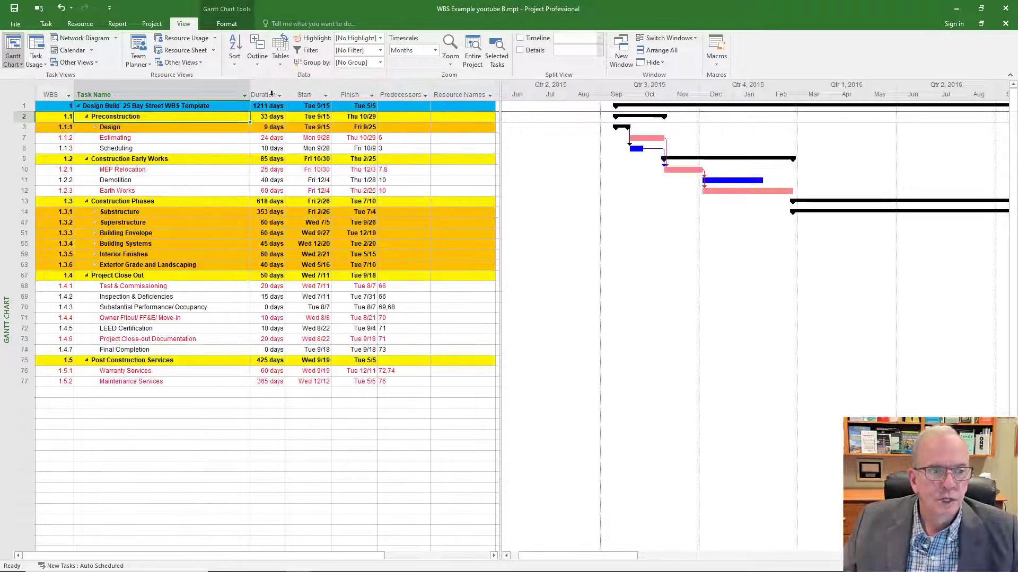
{"action": "left_click", "coordinate": [254, 63]}
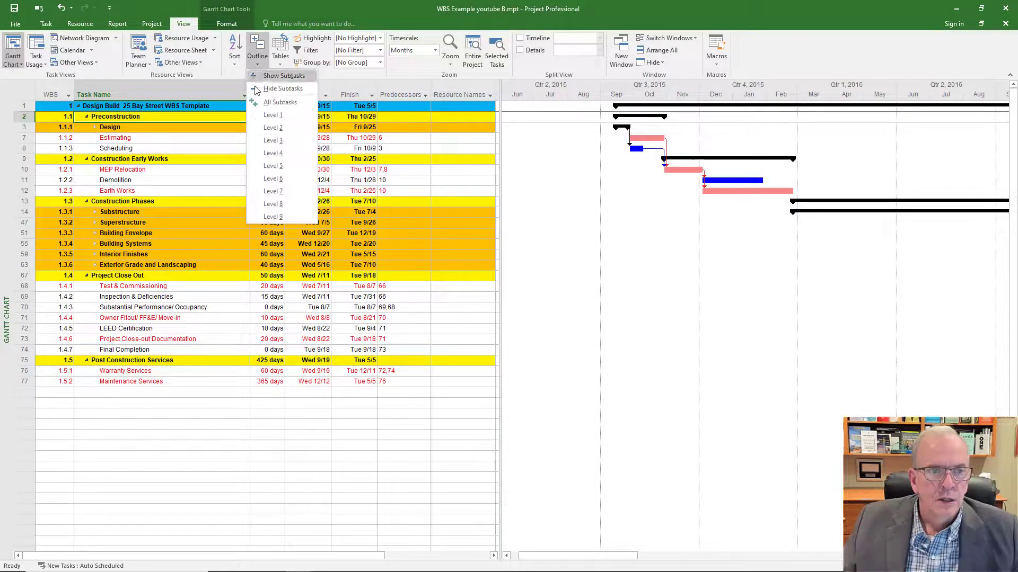
{"action": "left_click", "coordinate": [263, 158]}
{"action": "scroll", "coordinate": [263, 163], "scroll_direction": "down", "scroll_amount": 2}
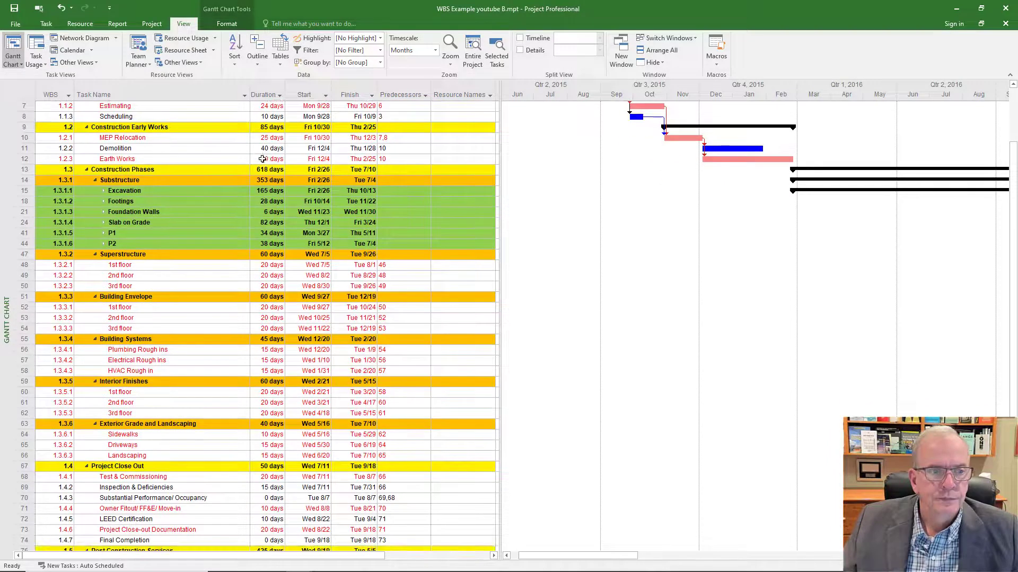
Expand the outline to Level 5 and review the task list from the construction phases to post construction services
{"action": "left_click", "coordinate": [260, 65]}
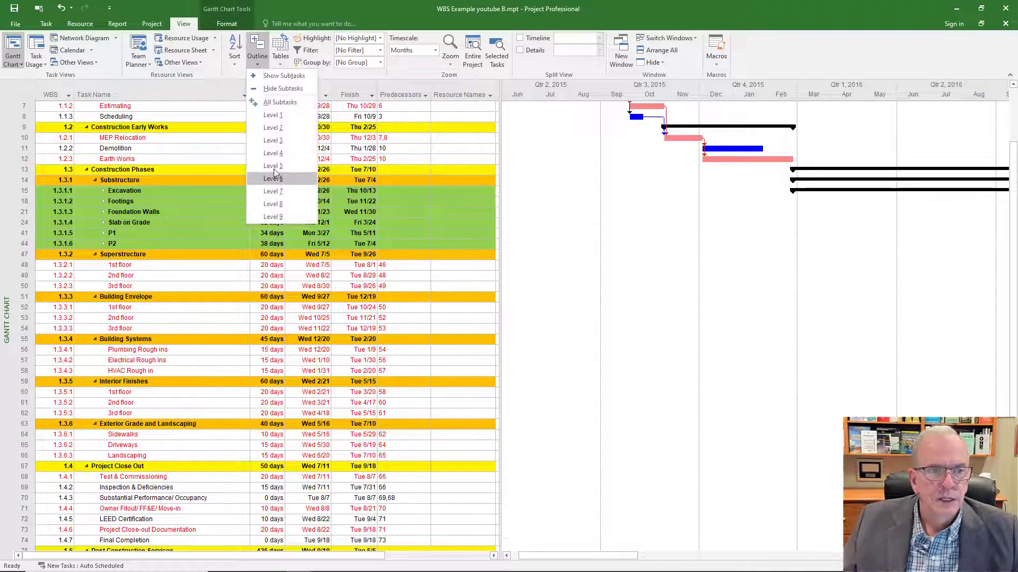
{"action": "left_click", "coordinate": [274, 170]}
{"action": "scroll", "coordinate": [274, 171], "scroll_direction": "down", "scroll_amount": 3}
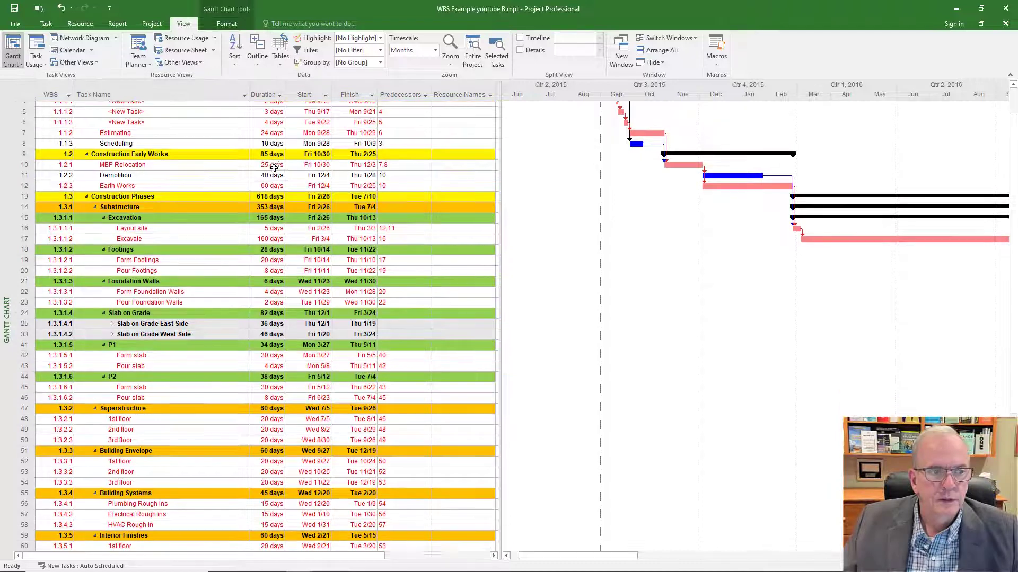
{"action": "scroll", "coordinate": [274, 168], "scroll_direction": "down", "scroll_amount": 5}
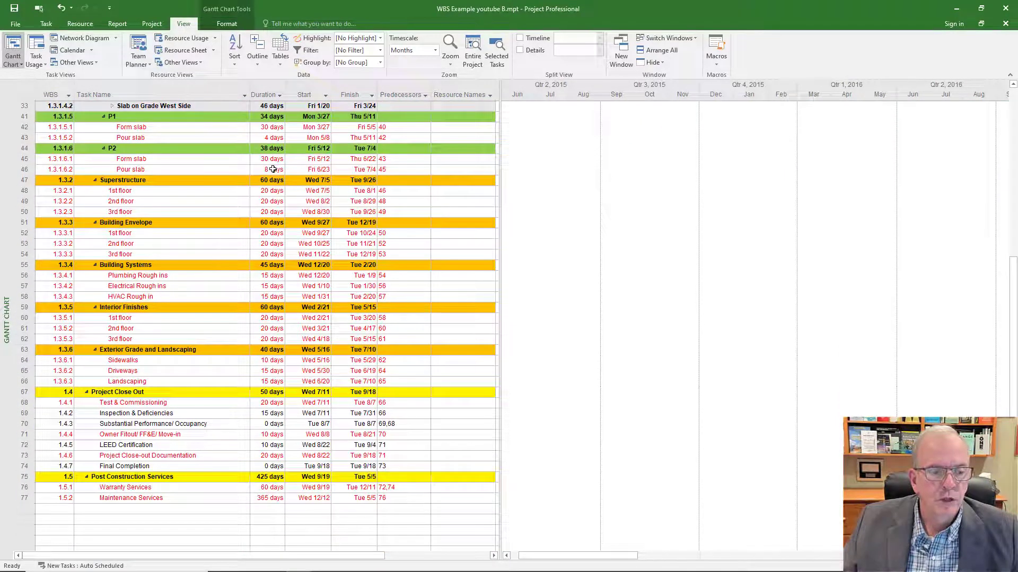
{"action": "scroll", "coordinate": [272, 168], "scroll_direction": "up", "scroll_amount": 4}
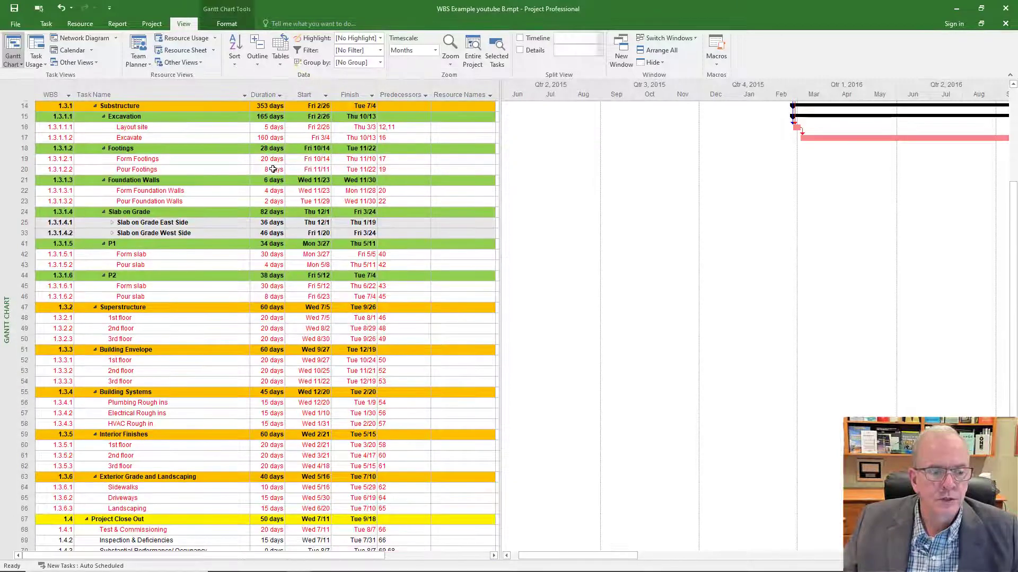
{"action": "scroll", "coordinate": [272, 169], "scroll_direction": "up", "scroll_amount": 1}
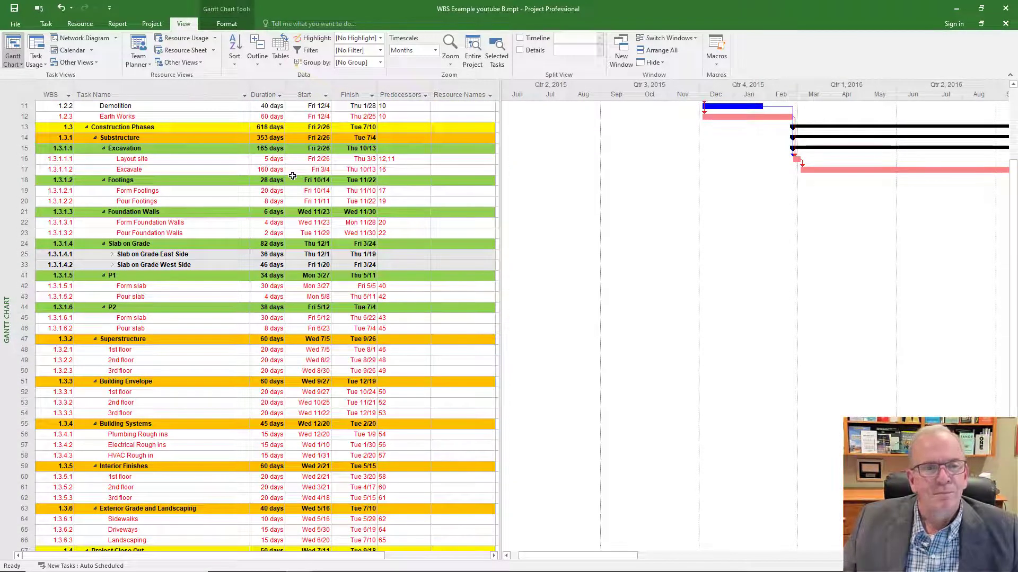